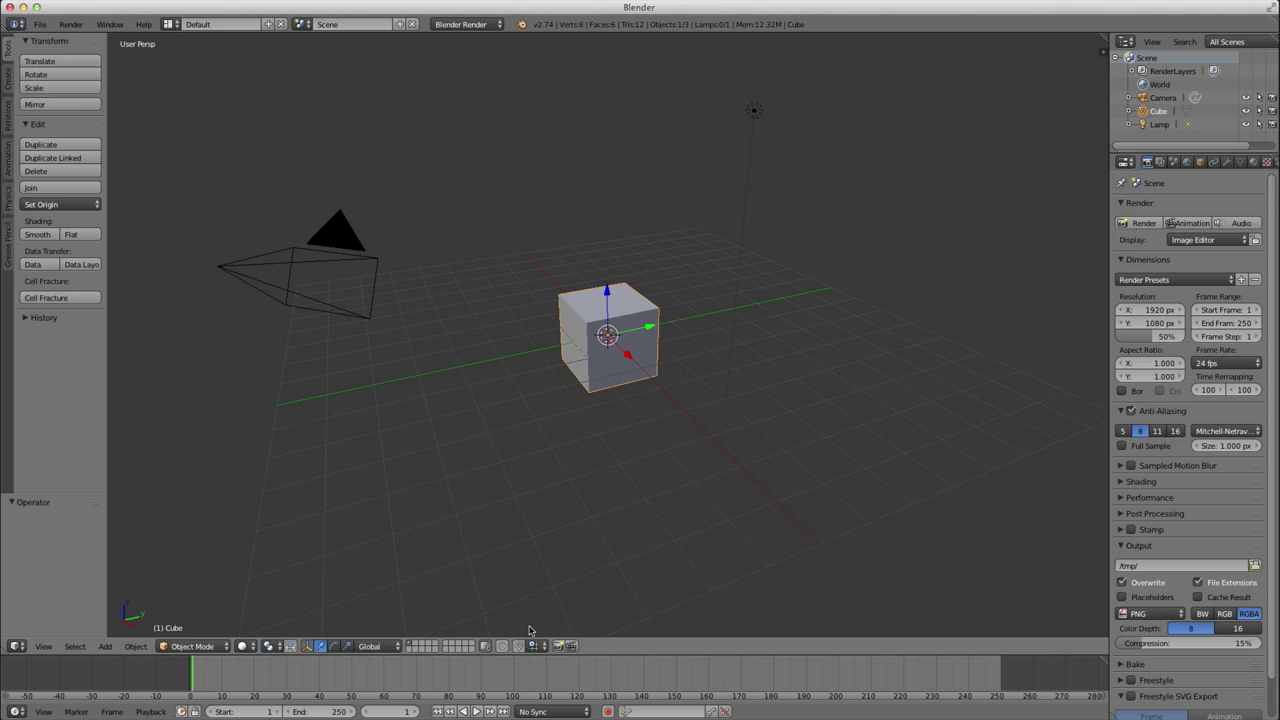
Step: Switch the render engine to Cycles and delete the default cube
click(470, 25)
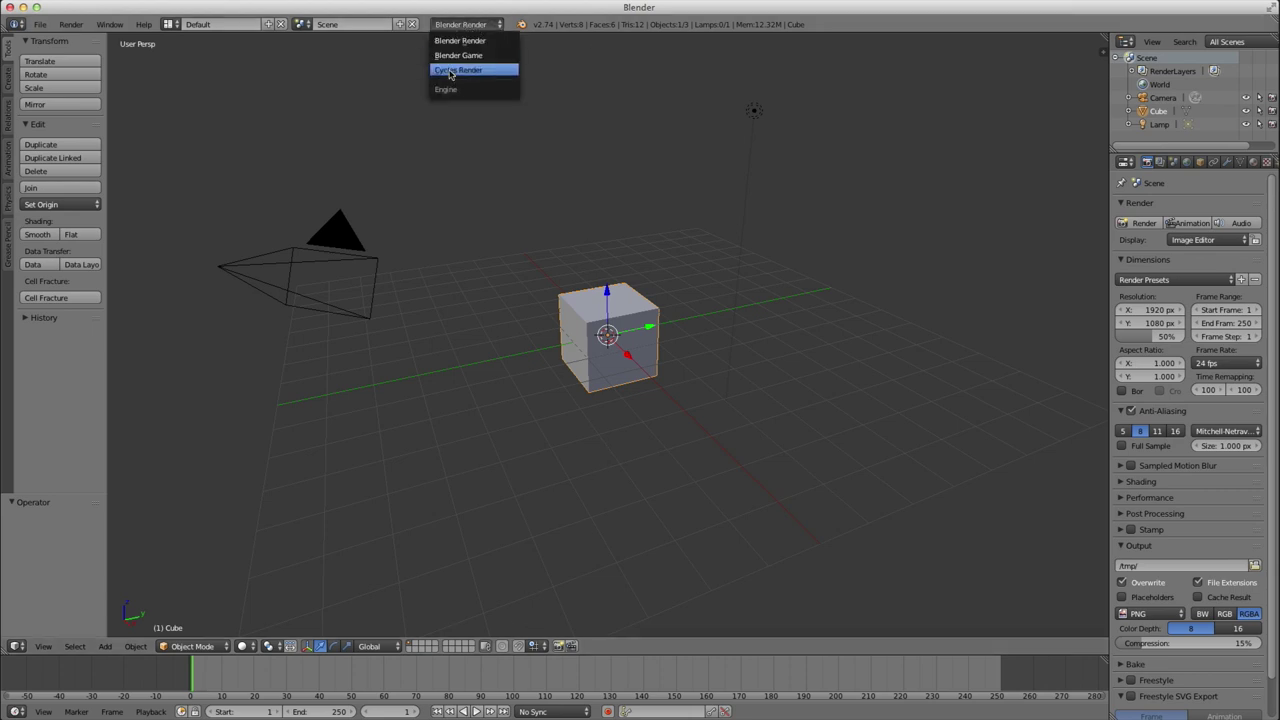
click(452, 72)
key(x)
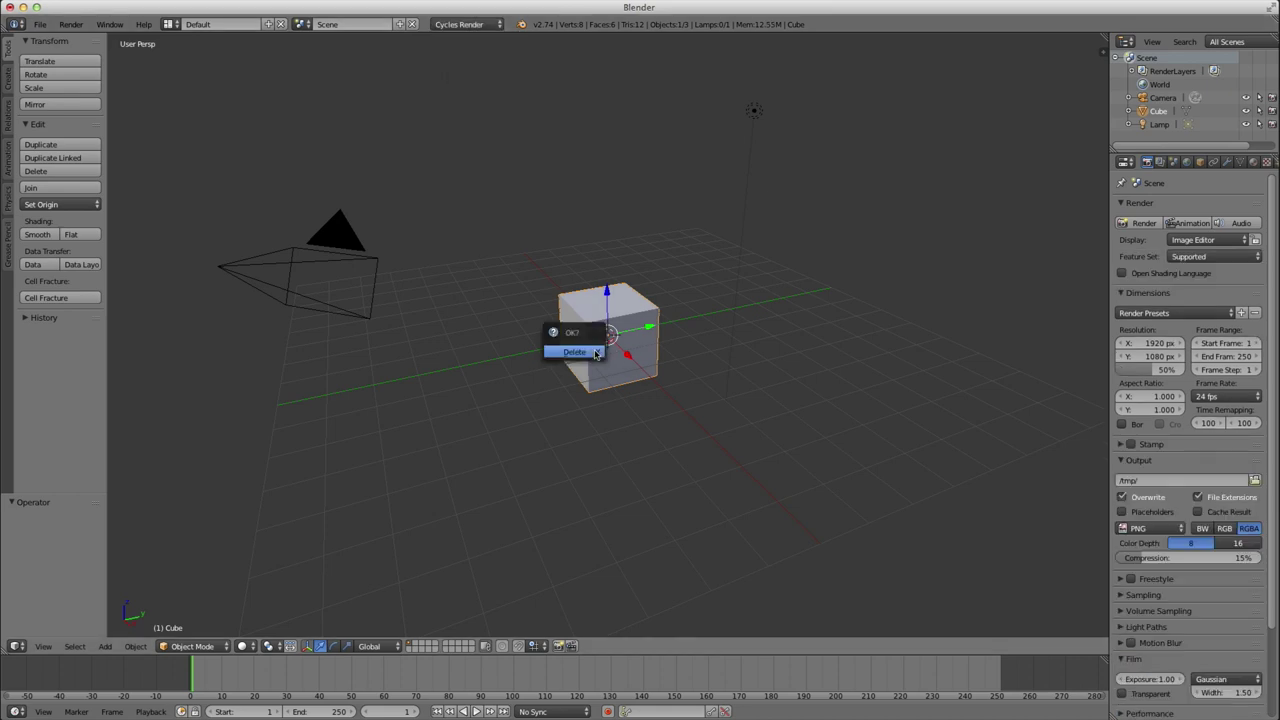
click(590, 349)
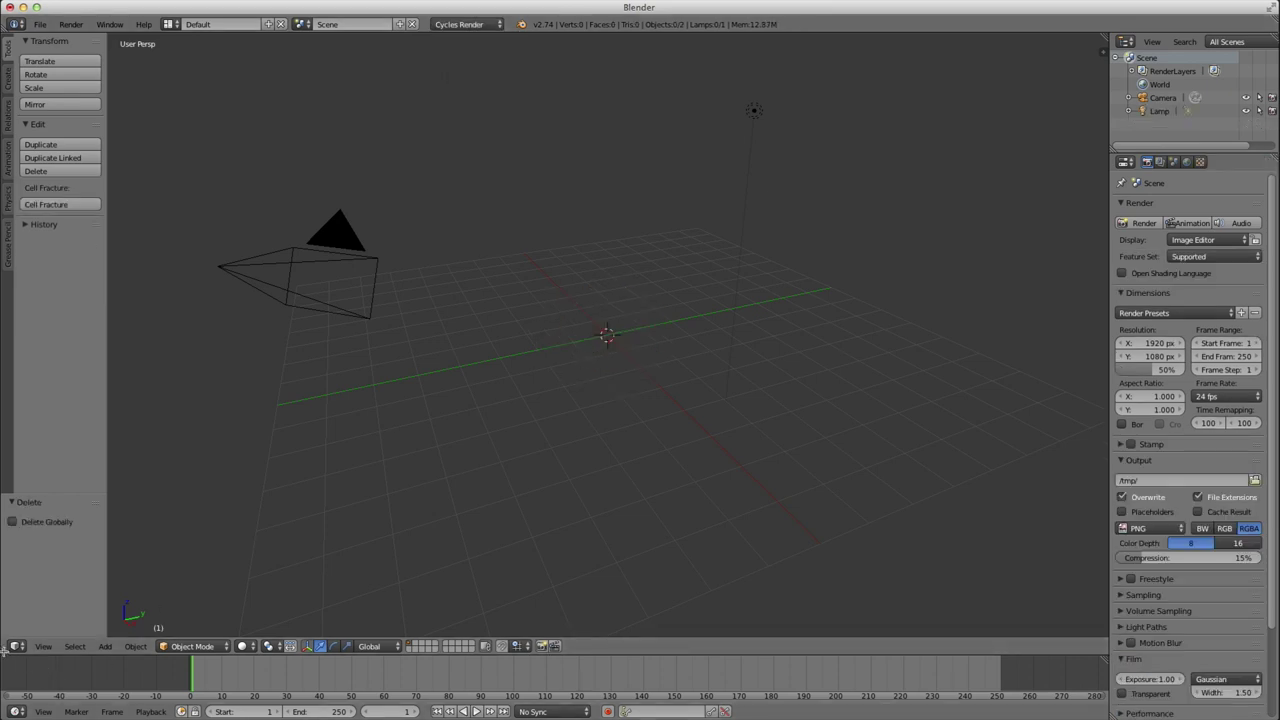
Step: Split the 3D view and turn the upper area into a Node Editor
drag(12, 654, 15, 366)
click(18, 367)
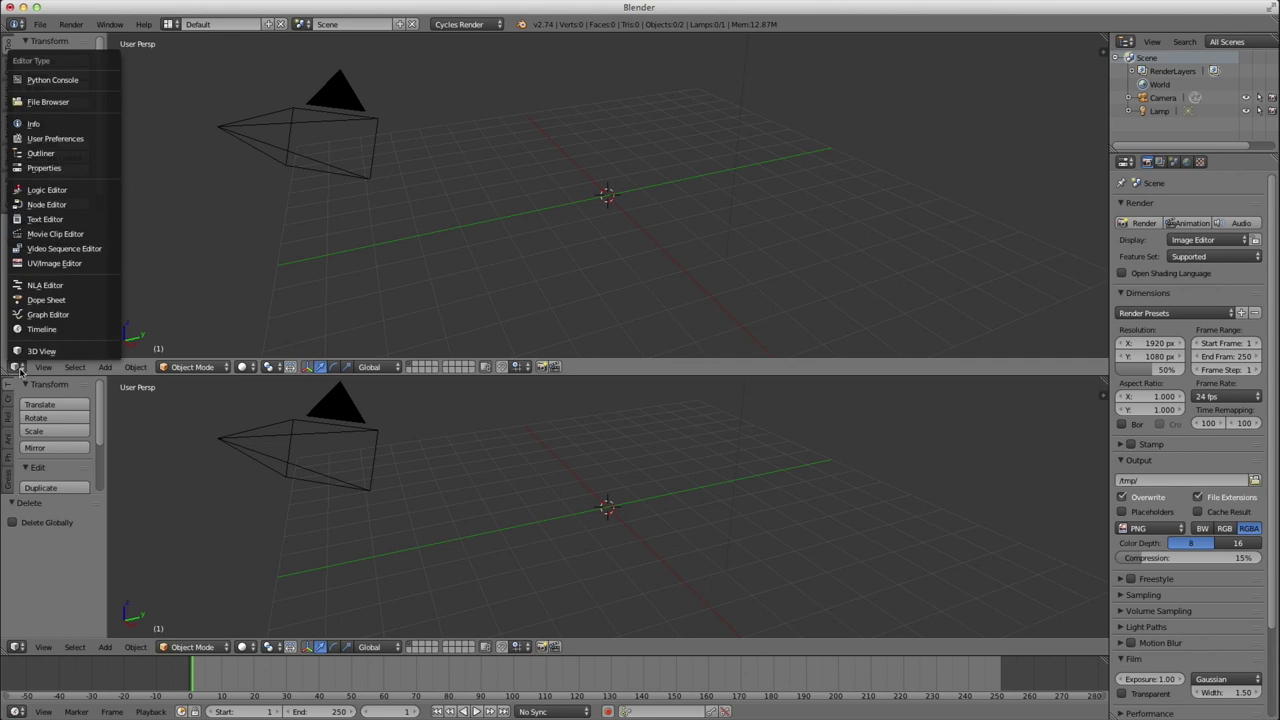
click(46, 204)
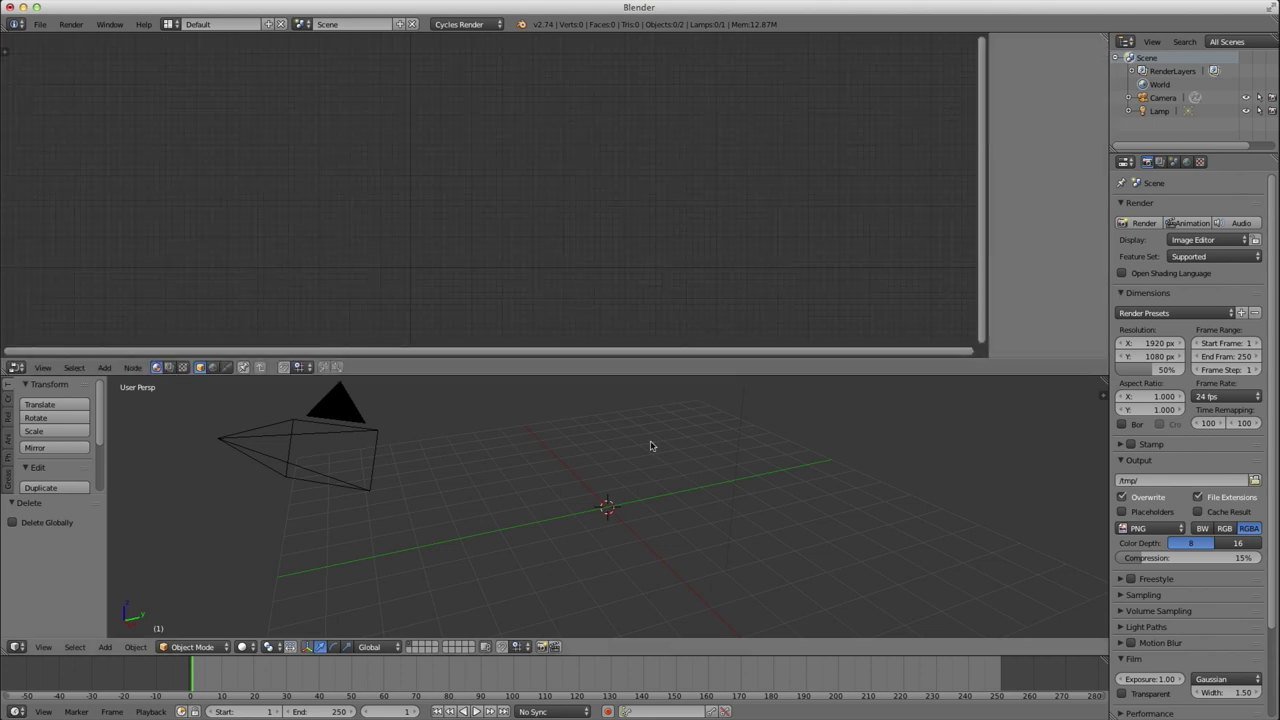
Step: Add a mesh plane at the scene origin, viewed from above
middle_drag(455, 532, 551, 609)
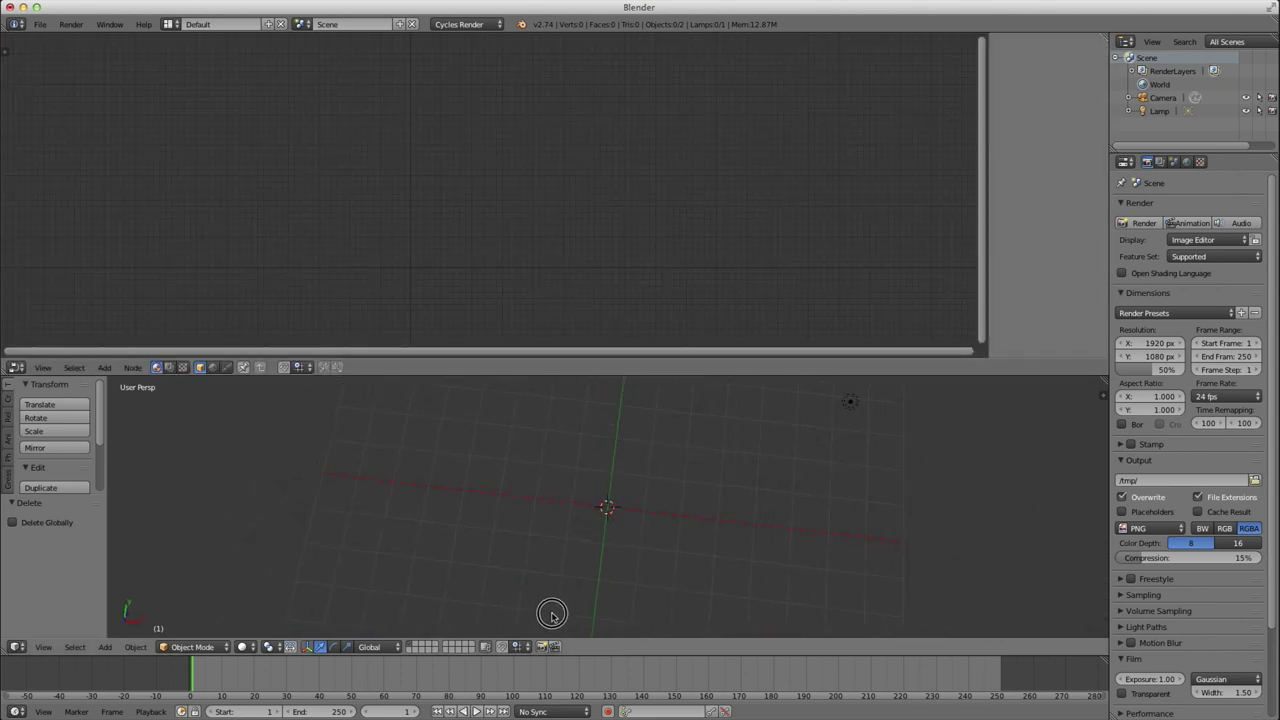
key(shift+a)
mouse_move(570, 514)
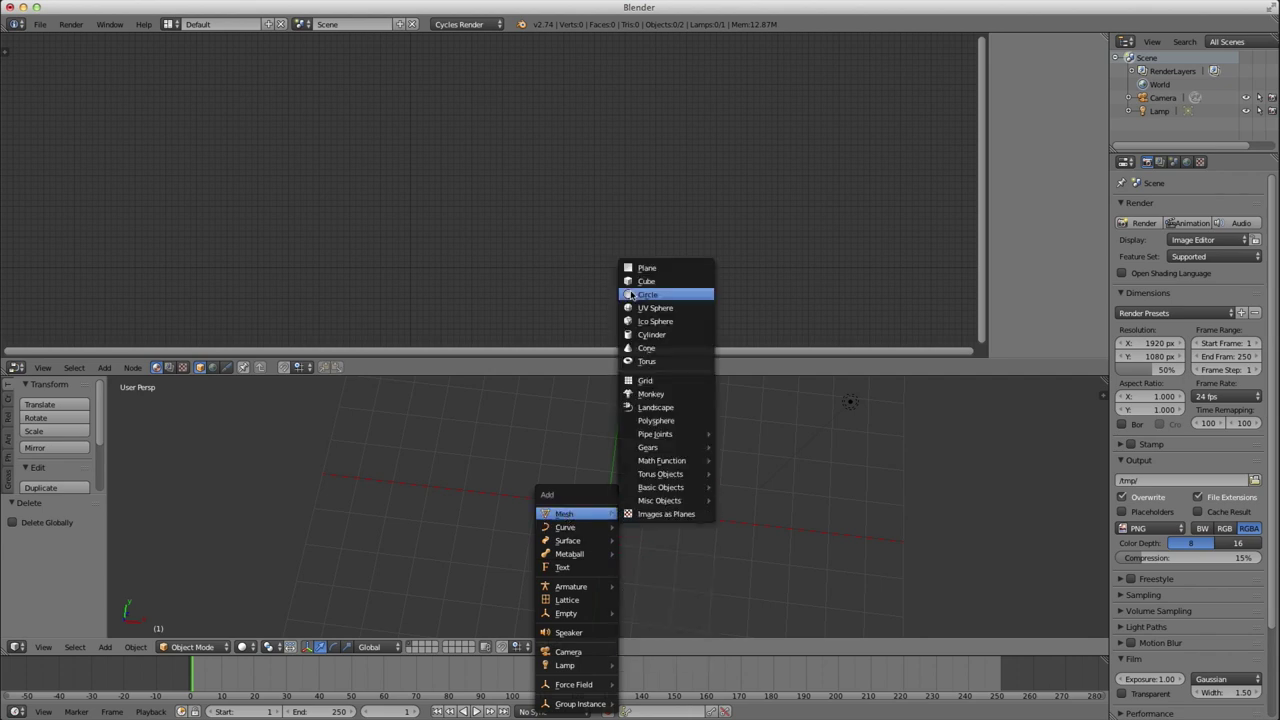
click(646, 268)
scroll(600, 520, up, 6)
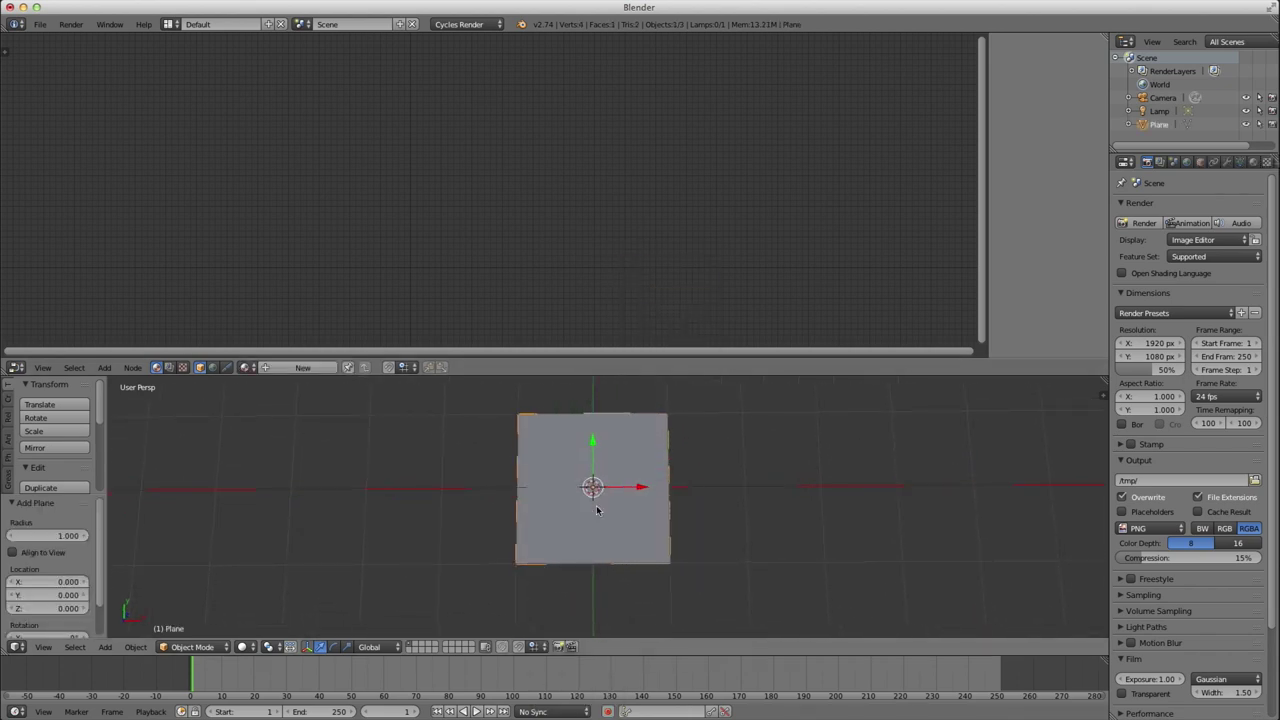
scroll(597, 510, down, 1)
middle_drag(594, 506, 593, 527)
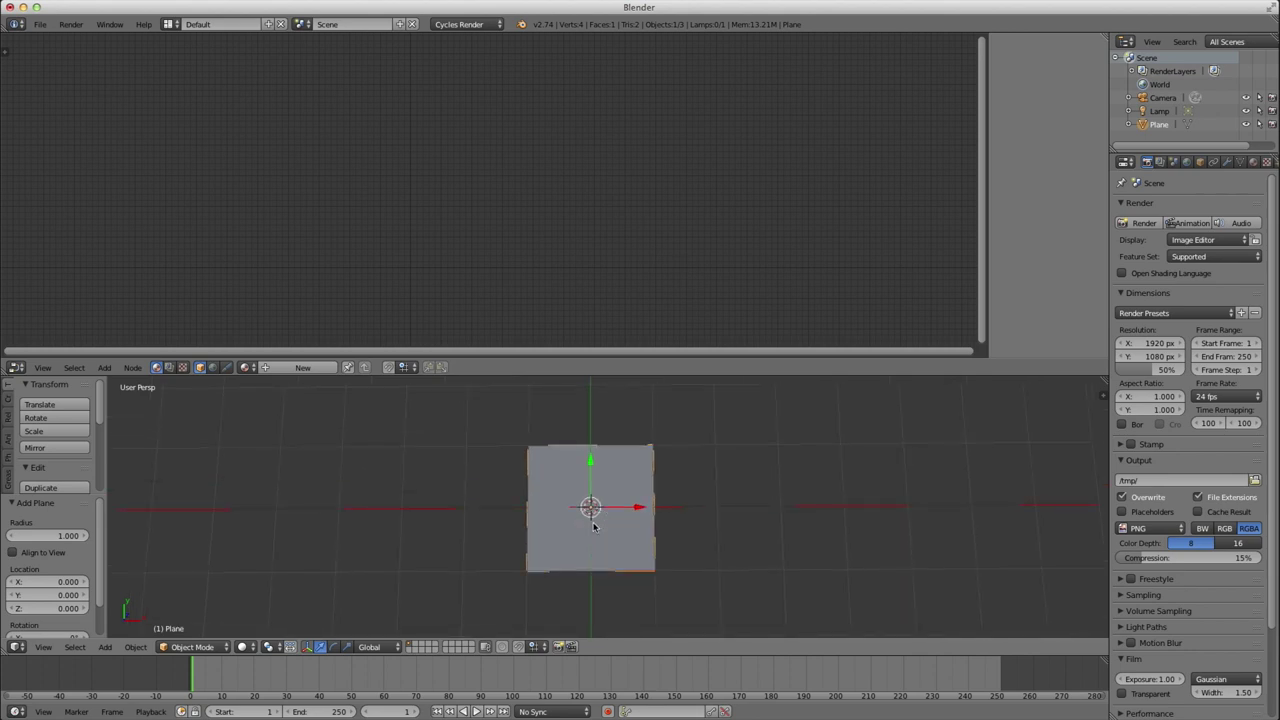
Step: Add a text object and change its text to 'Generated'
key(shift+a)
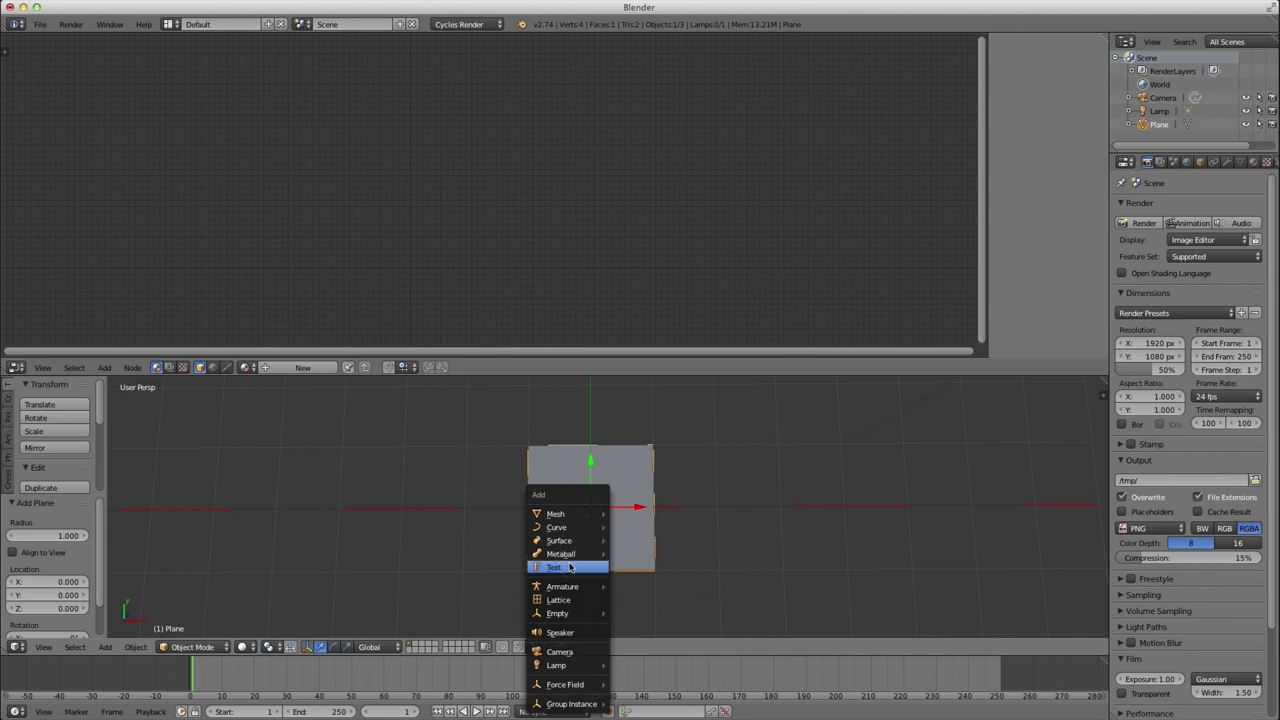
click(572, 567)
key(Tab)
key(BackSpace)
key(BackSpace)
key(BackSpace)
key(BackSpace)
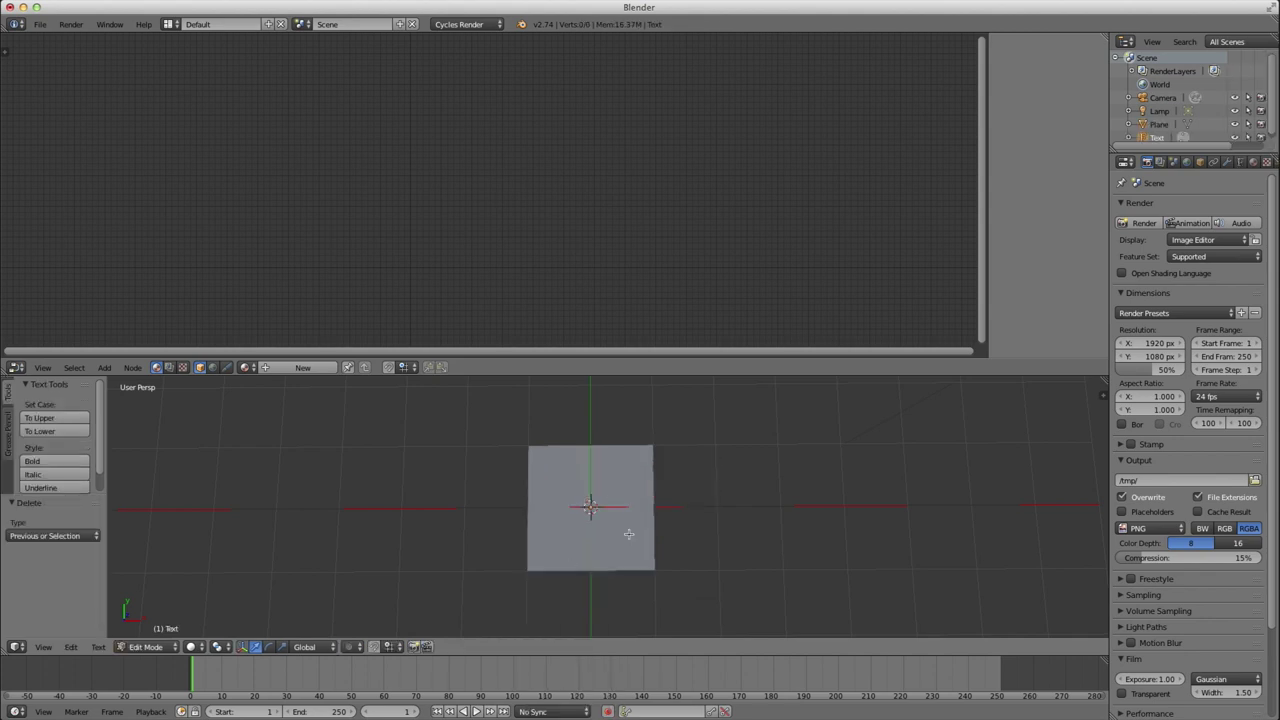
text(Generated)
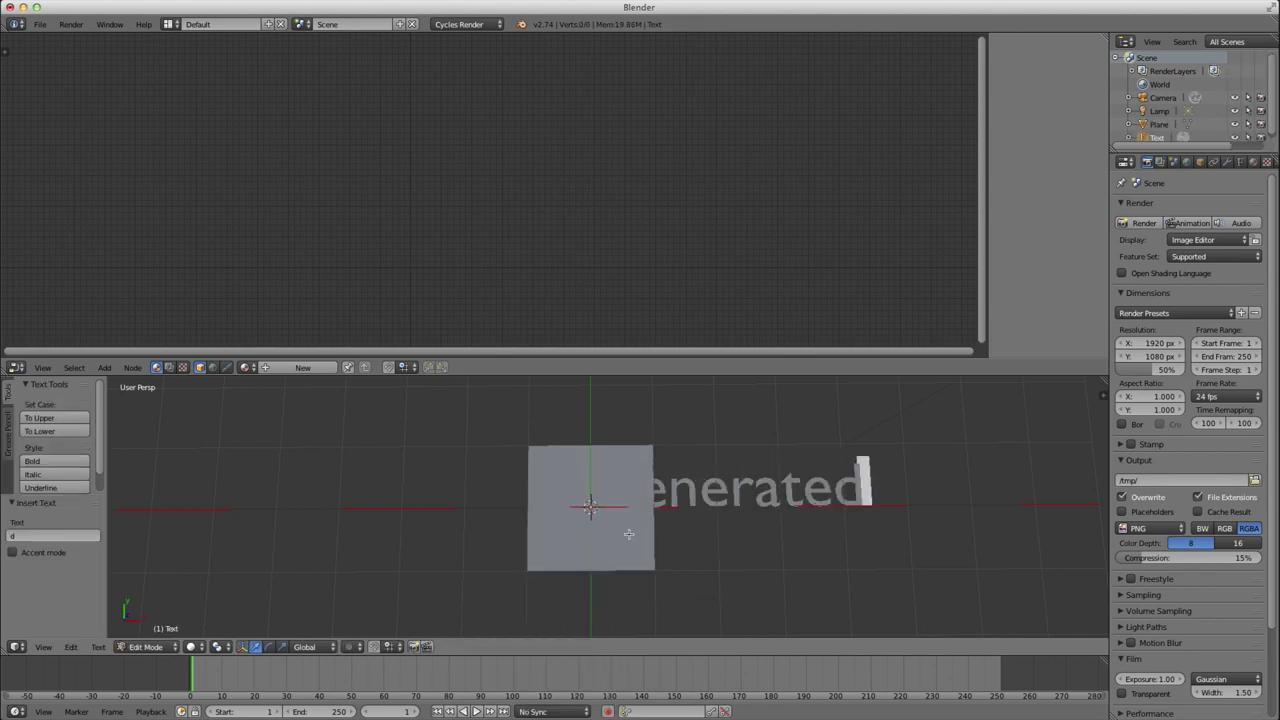
key(Tab)
Step: Scale the text to 0.421 and move it along X and Y to sit above the plane
key(s)
click(728, 523)
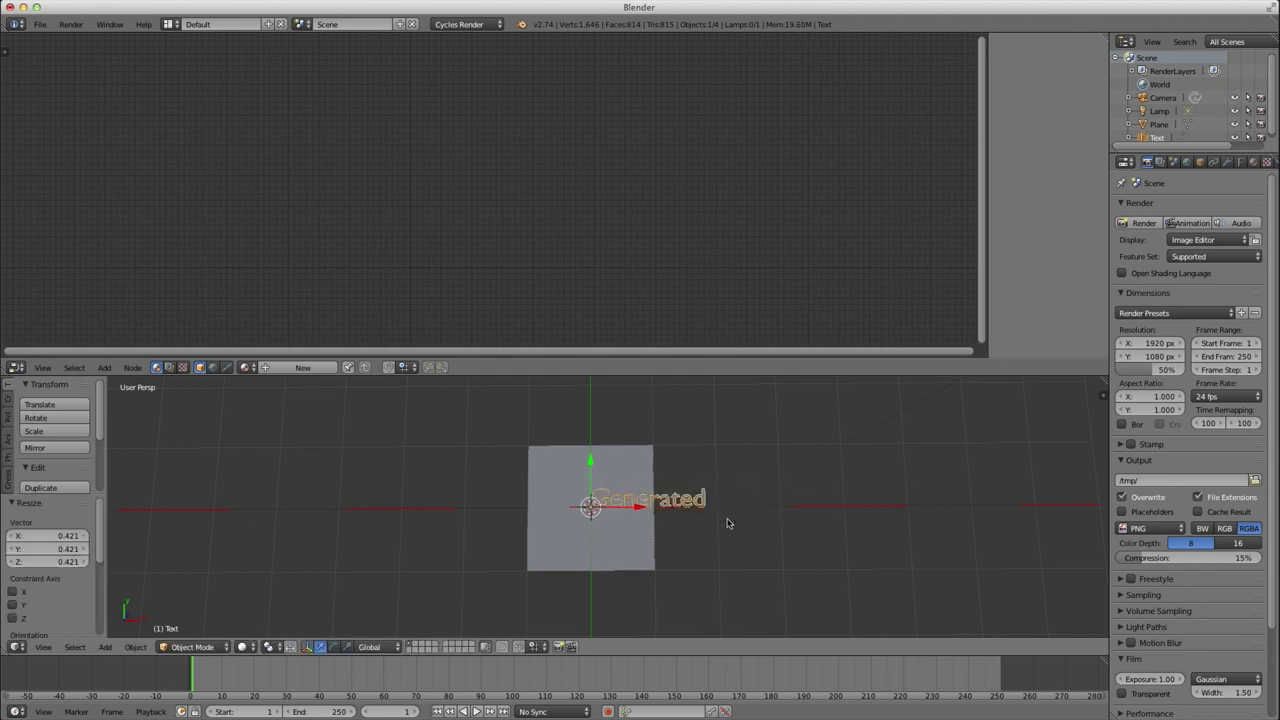
key(g)
key(x)
click(671, 520)
key(g)
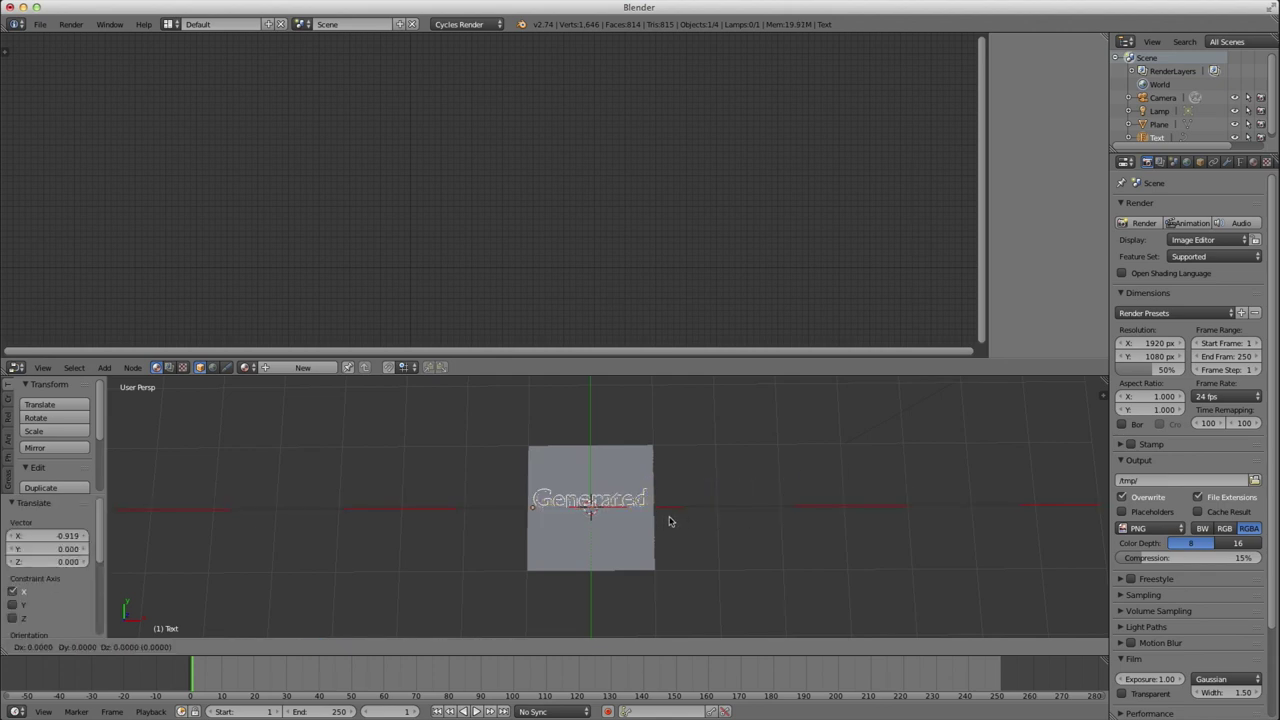
key(y)
click(655, 445)
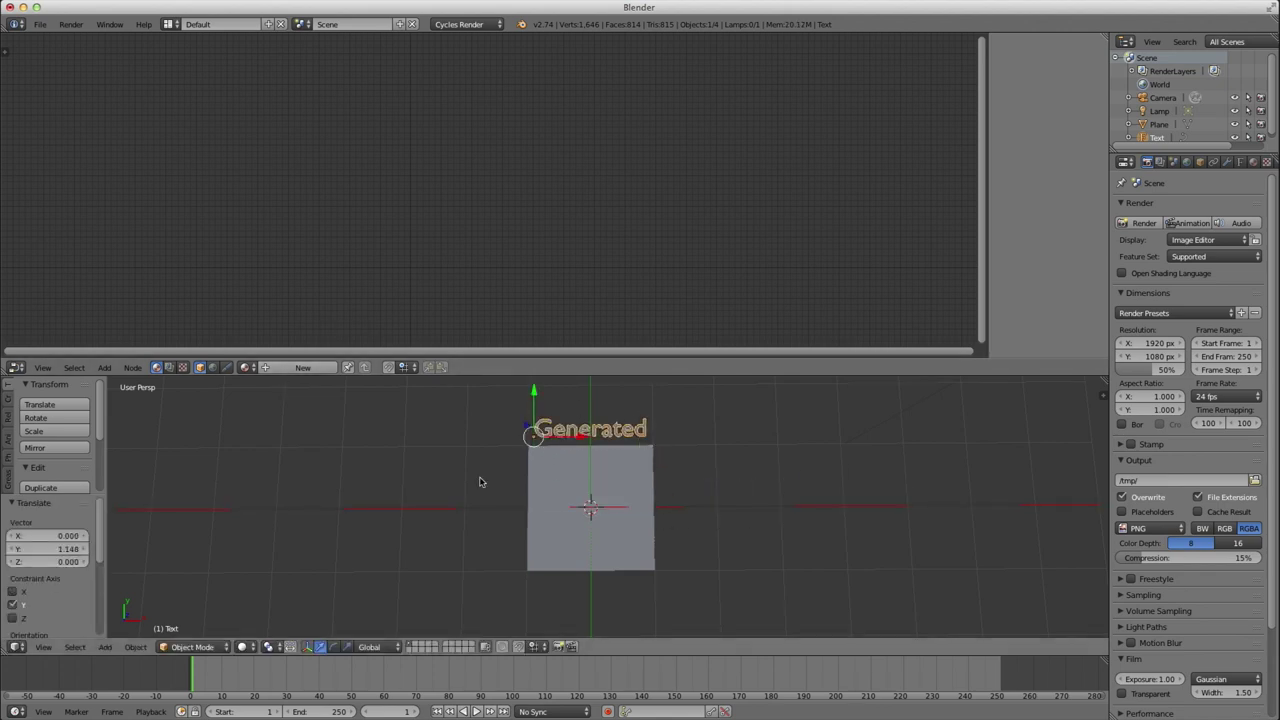
Step: Select the plane and create a new node material for it
right_click(554, 510)
right_click(550, 436)
right_click(545, 452)
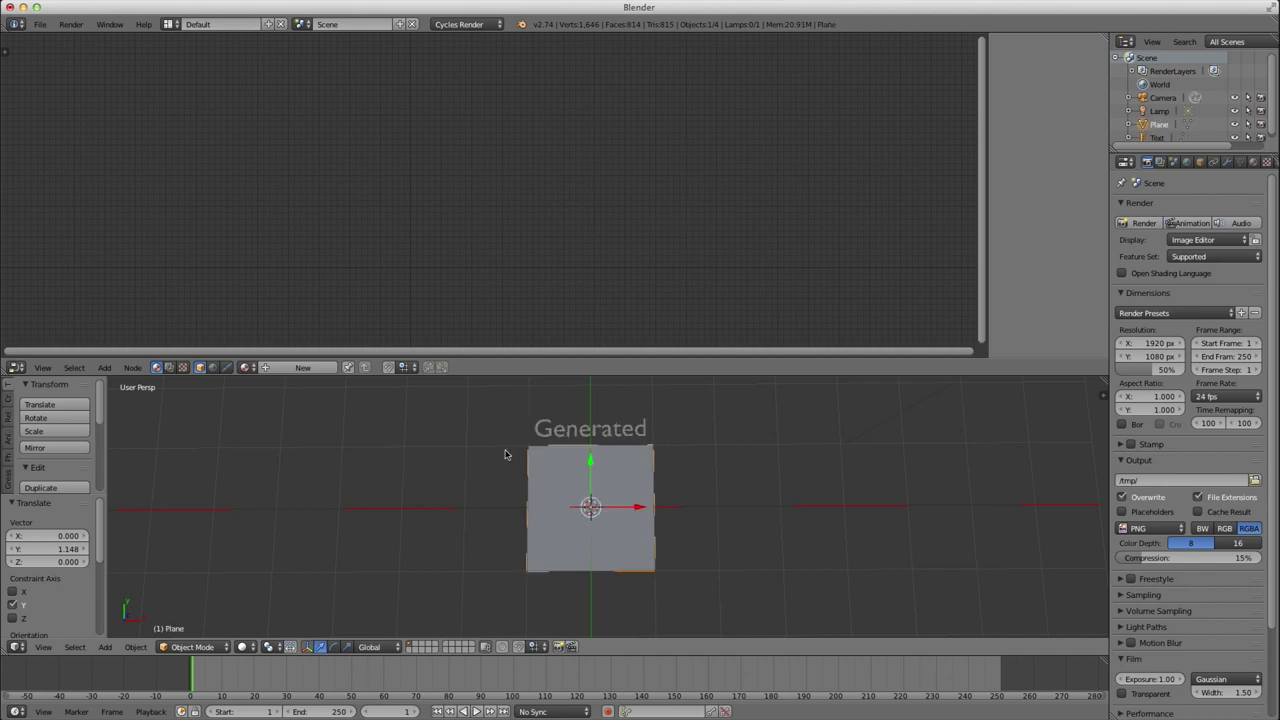
click(303, 368)
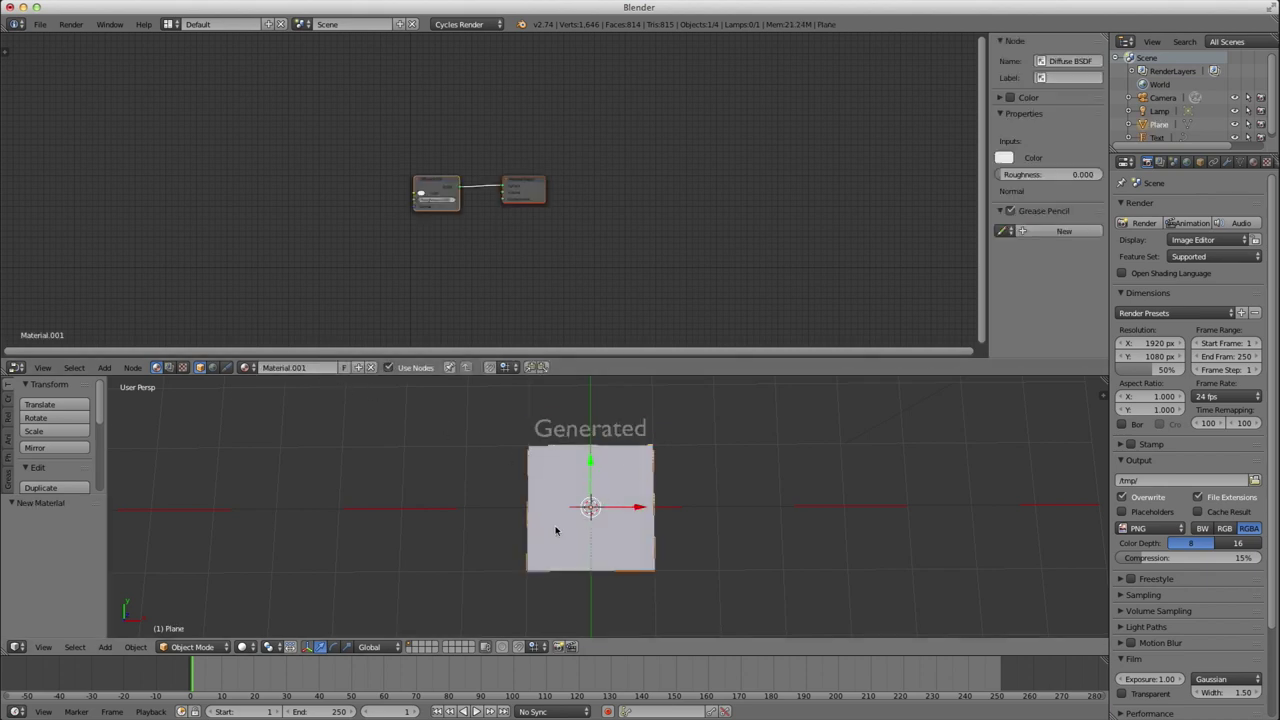
Step: Split the 3D view side by side with the right view in Rendered shading
drag(5, 652, 608, 615)
key(t)
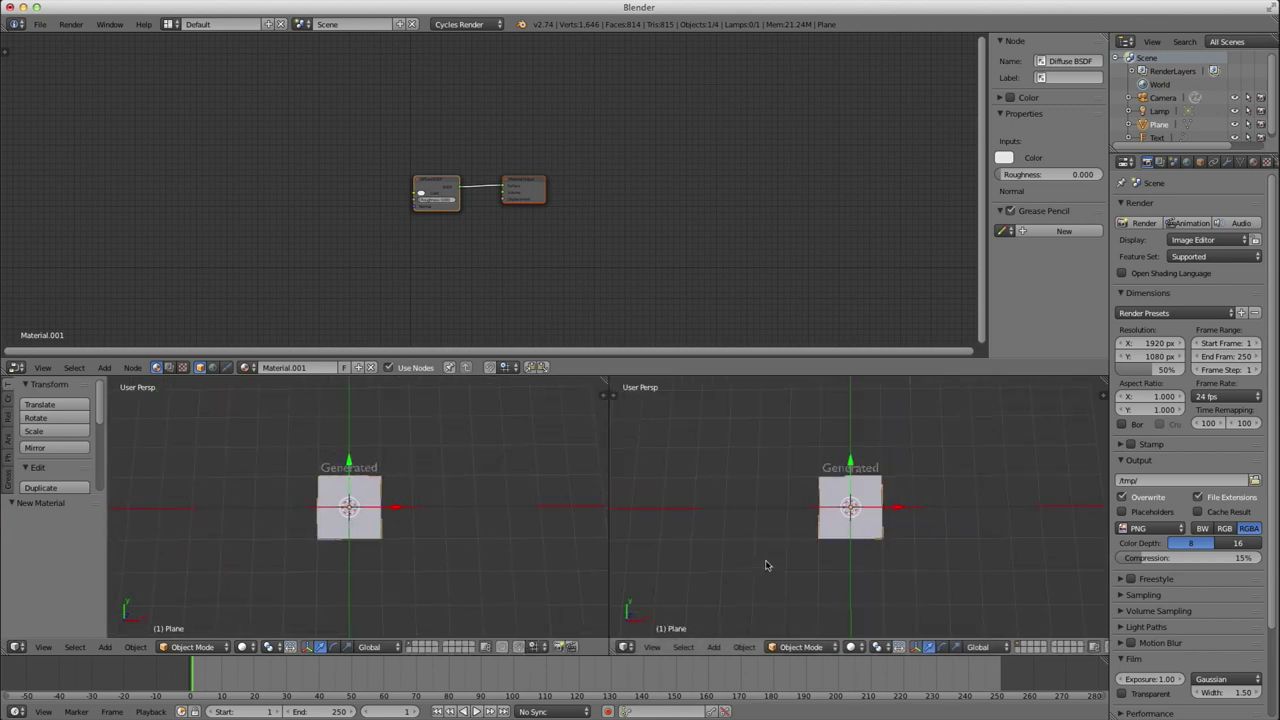
key(shift+z)
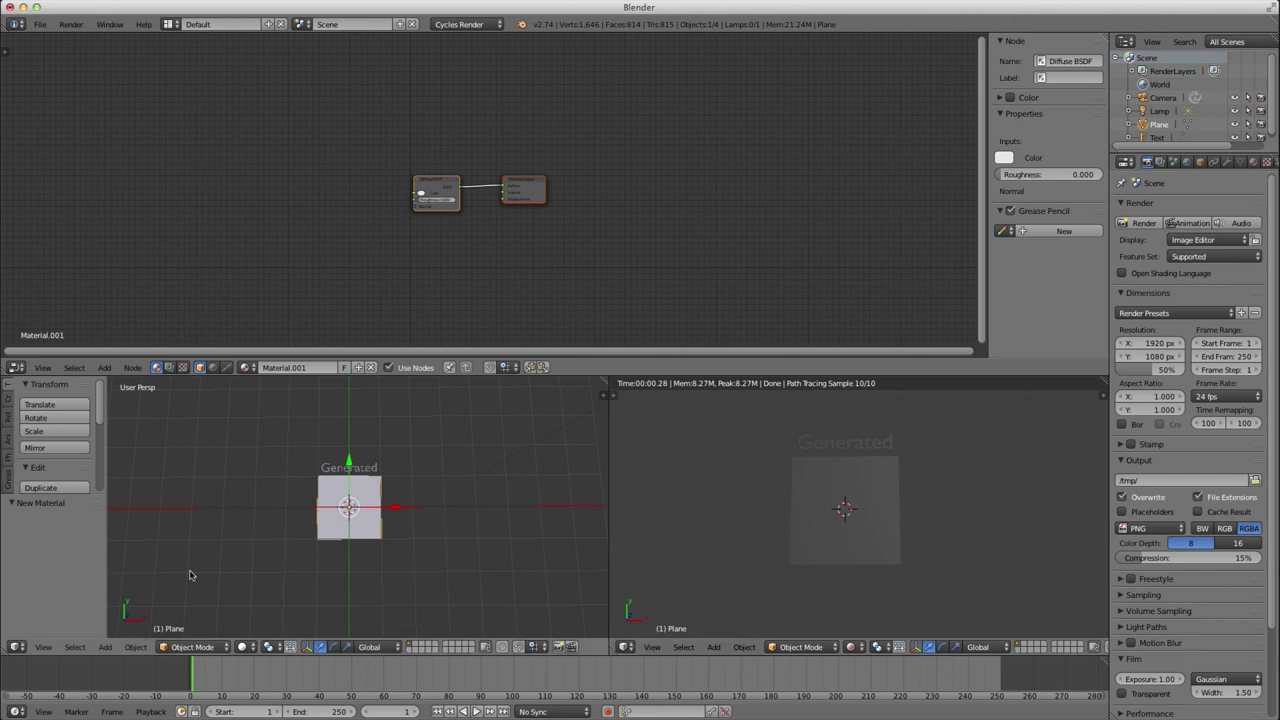
key(t)
scroll(322, 590, up, 3)
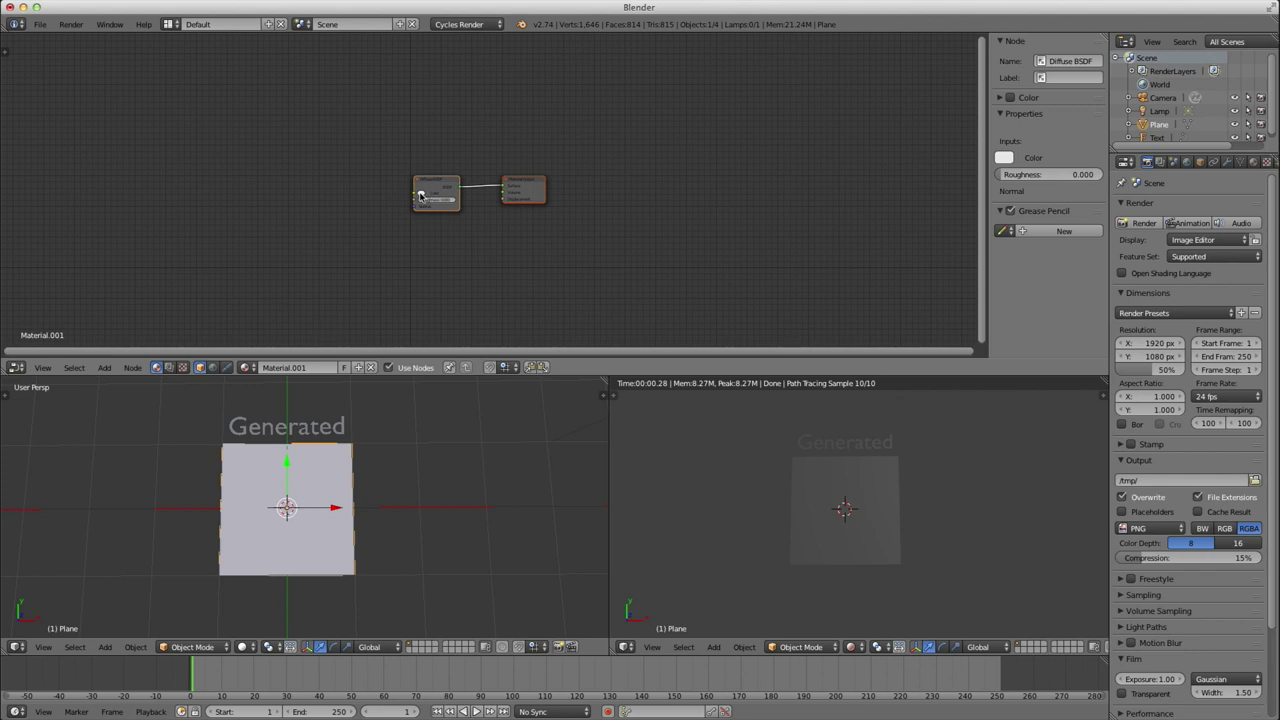
Step: Set the Diffuse BSDF colour to red
click(420, 195)
click(452, 121)
scroll(478, 240, up, 2)
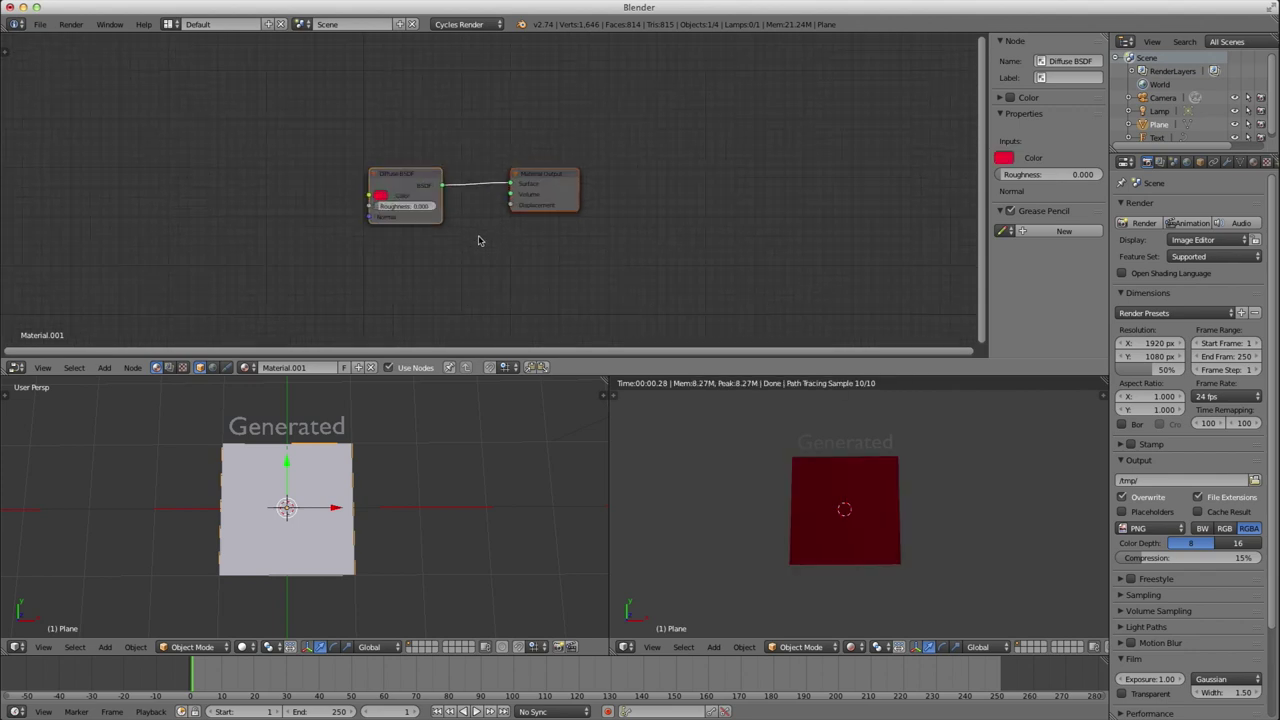
scroll(510, 245, up, 2)
Step: Add a Texture Coordinate node to the left of the Diffuse BSDF
key(shift+a)
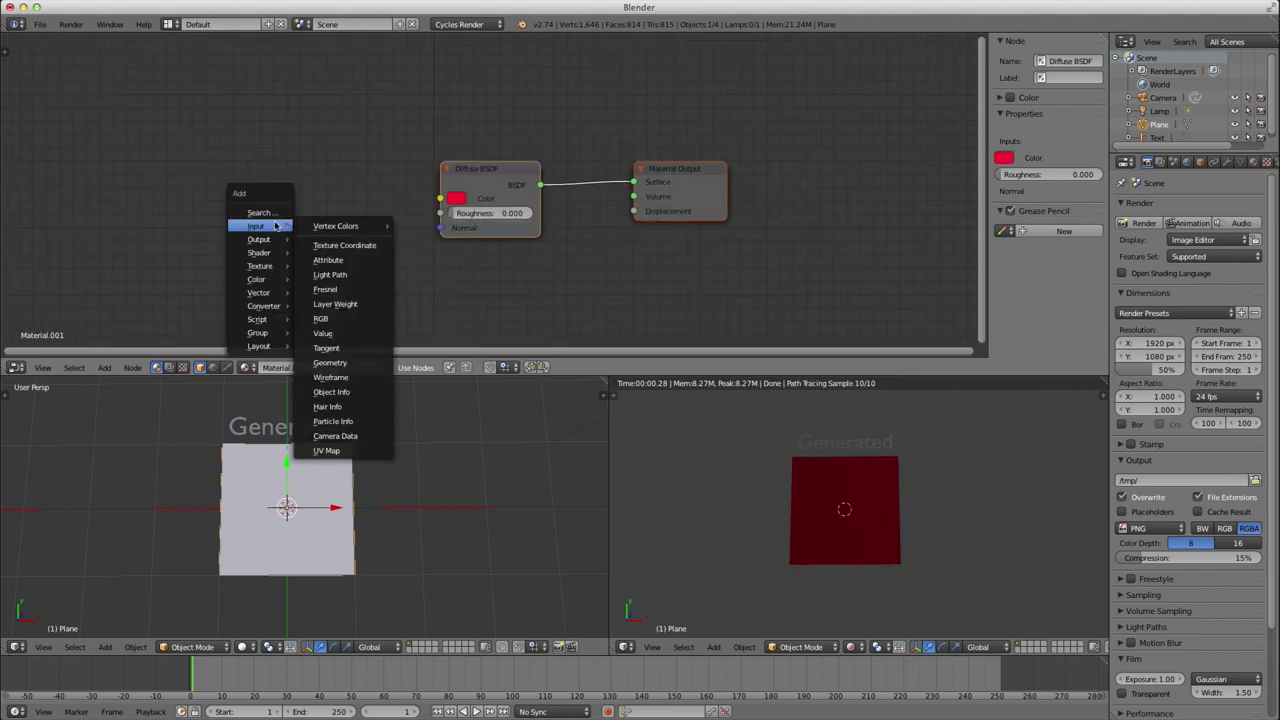
mouse_move(256, 252)
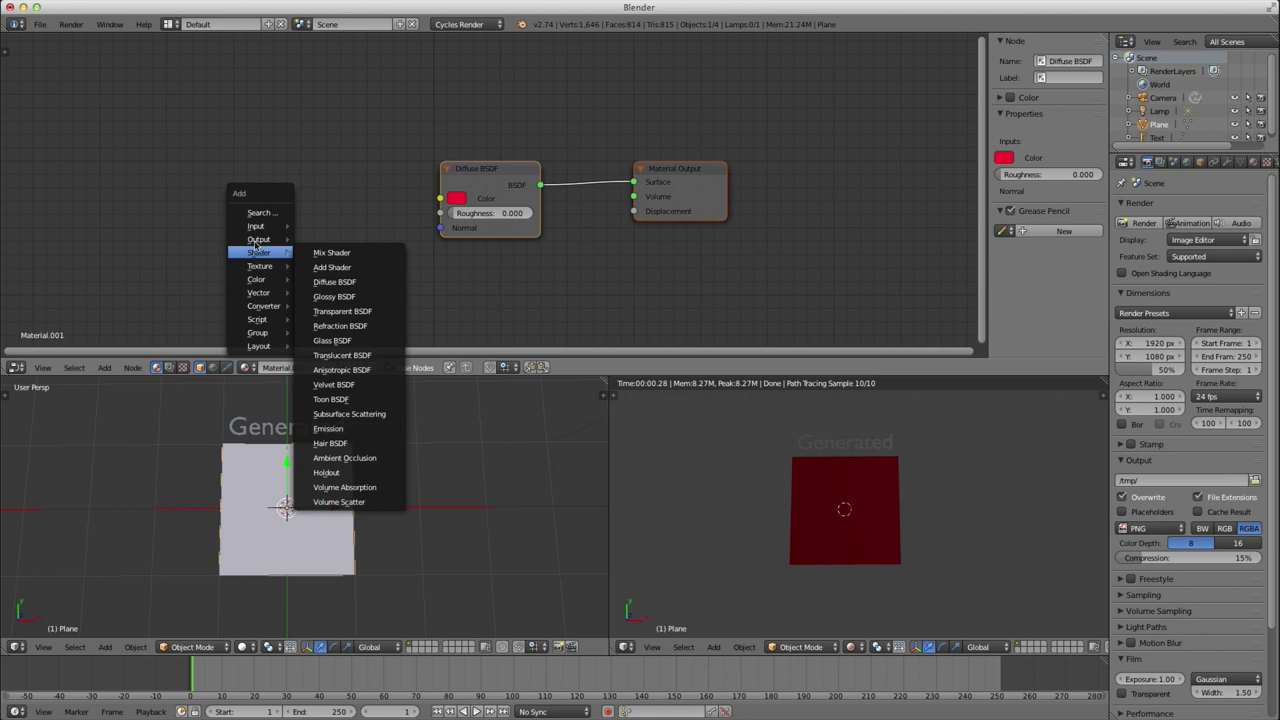
mouse_move(256, 226)
click(345, 245)
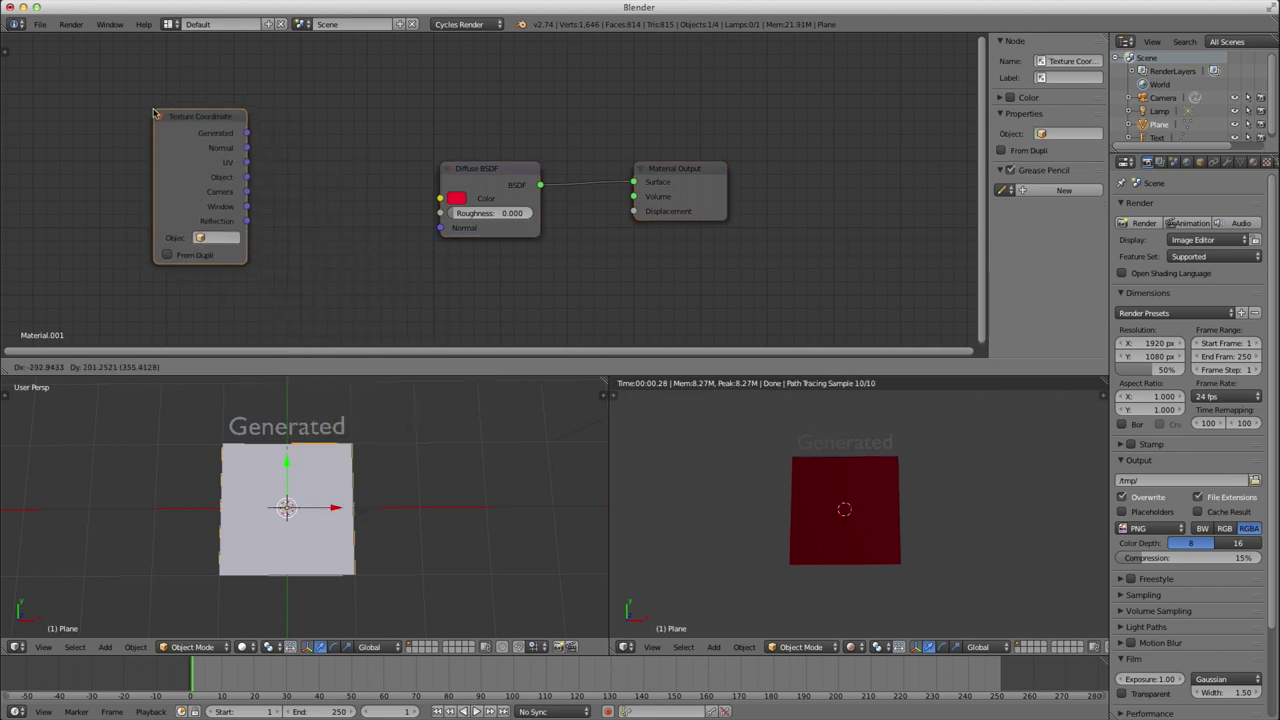
click(94, 113)
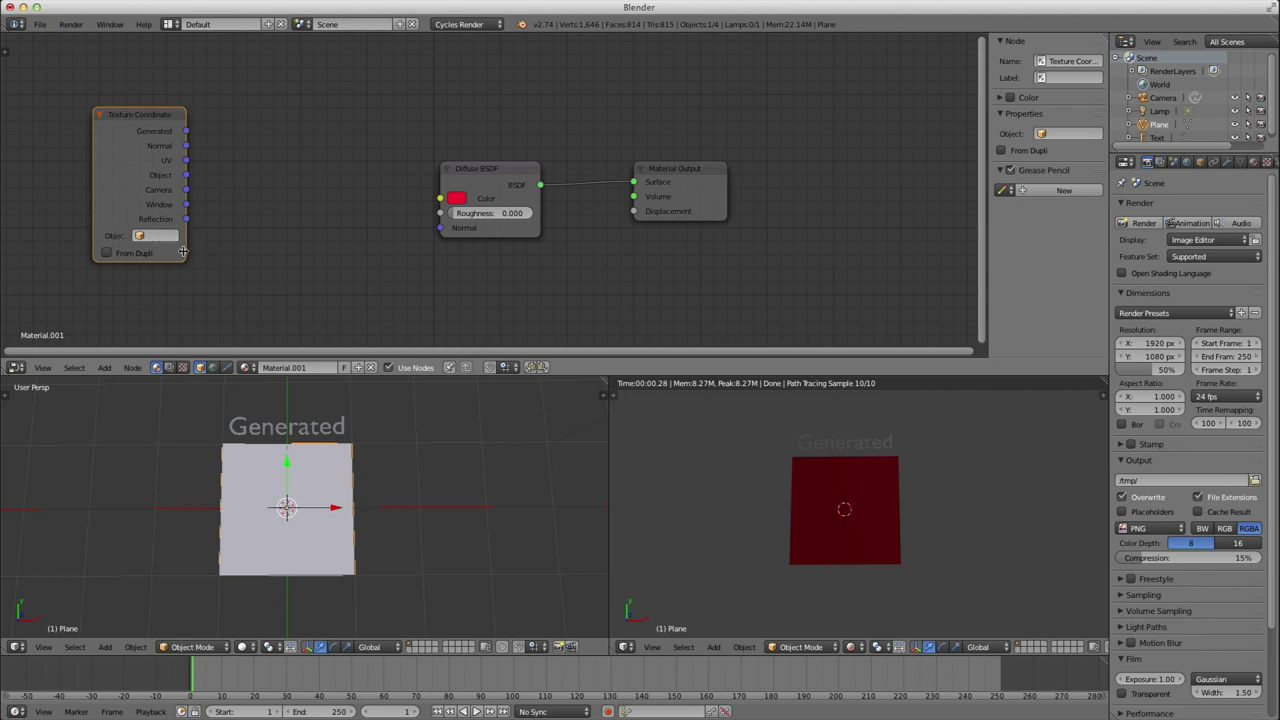
drag(186, 245, 222, 244)
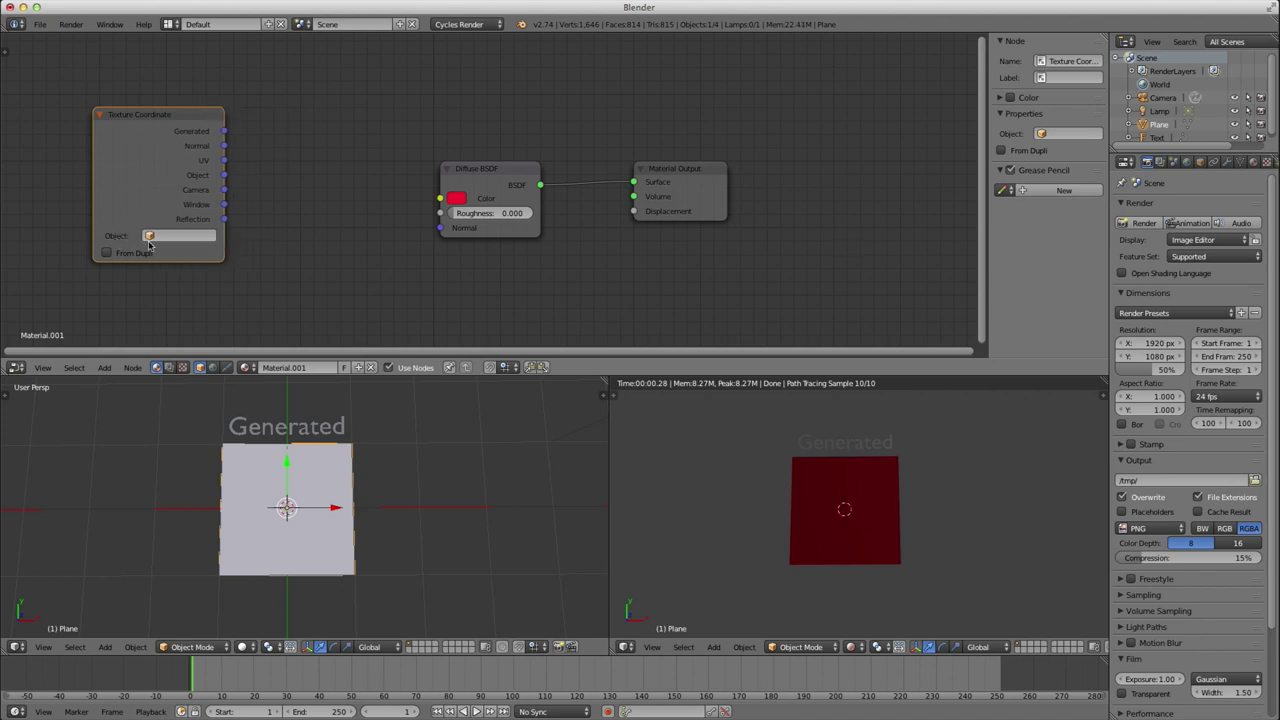
mouse_move(224, 245)
mouse_down()
mouse_move(206, 242)
mouse_move(218, 245)
mouse_up()
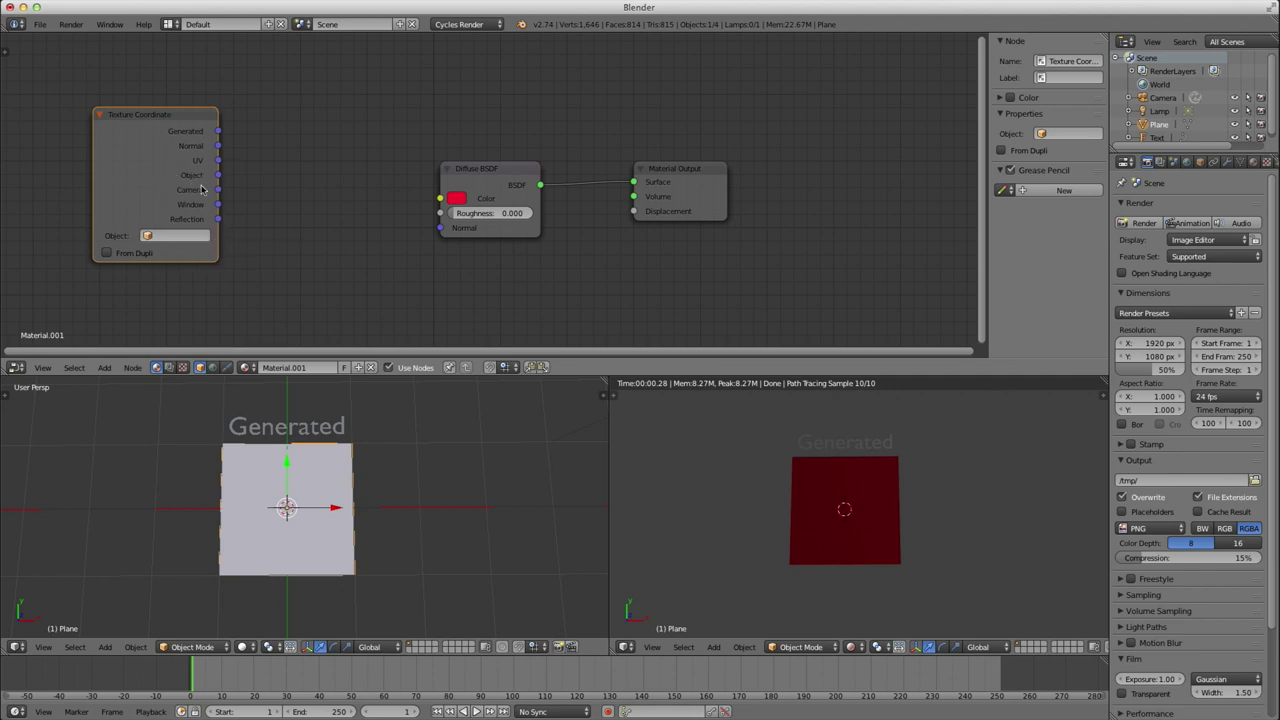
drag(168, 176, 244, 175)
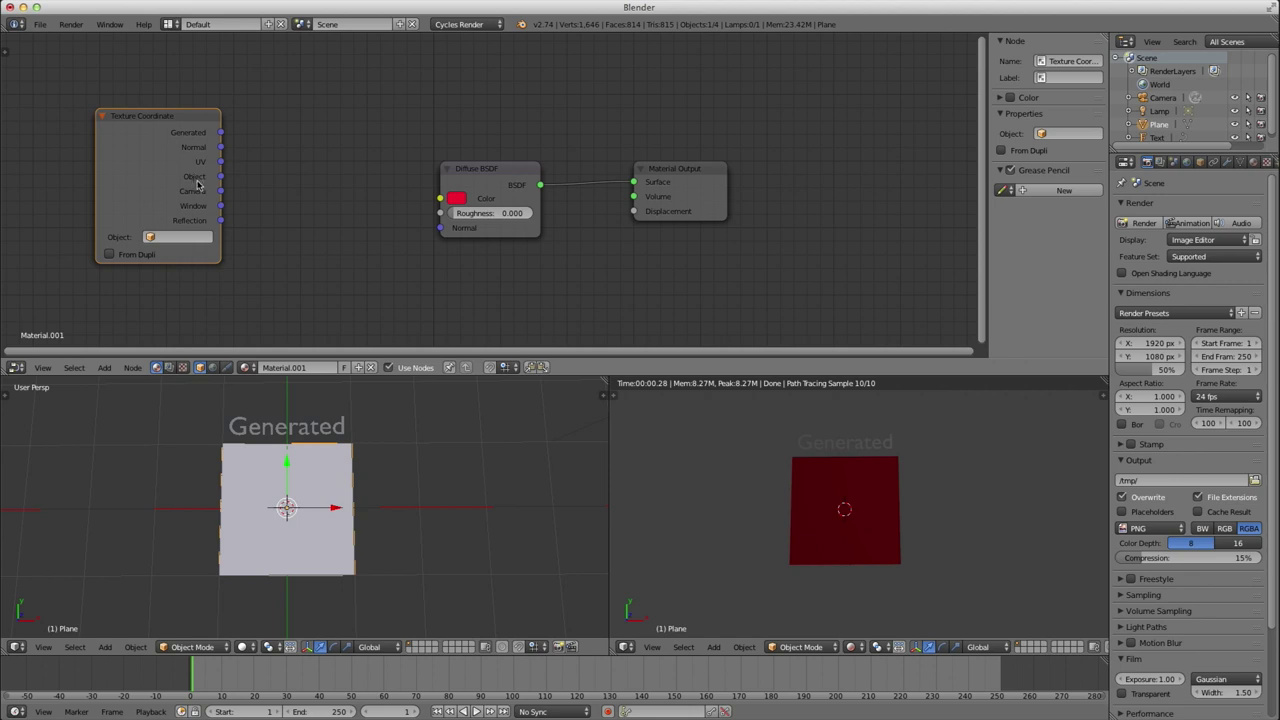
Step: Bring up the Add menu's Texture node list
key(shift+a)
mouse_move(346, 197)
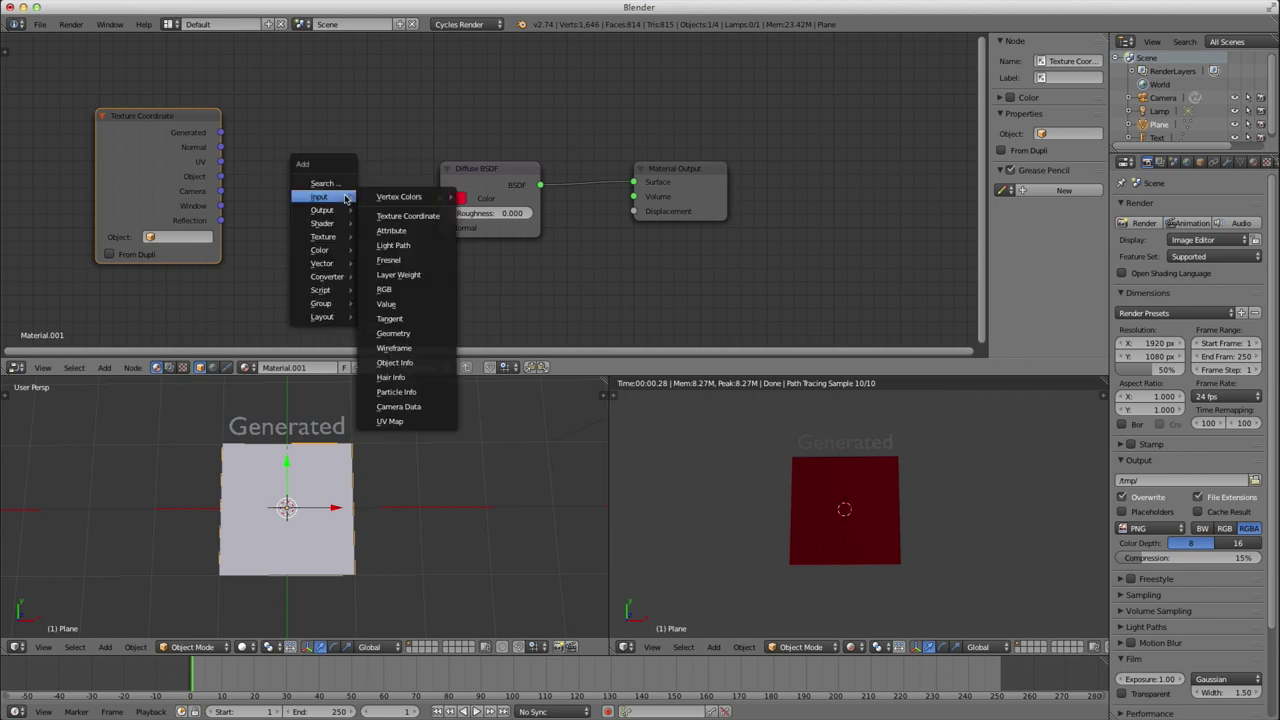
mouse_move(322, 238)
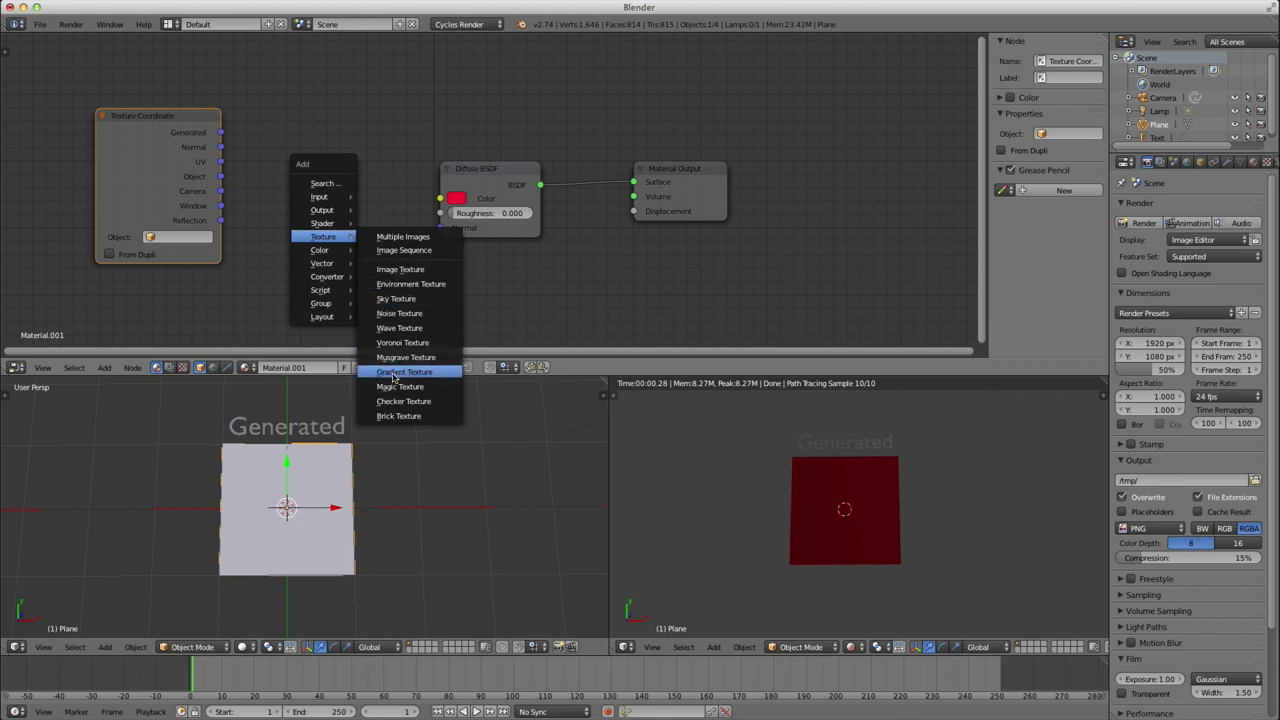
Step: Replace a mistaken Brick Texture with a Checker Texture wired into the shader's Color
click(393, 416)
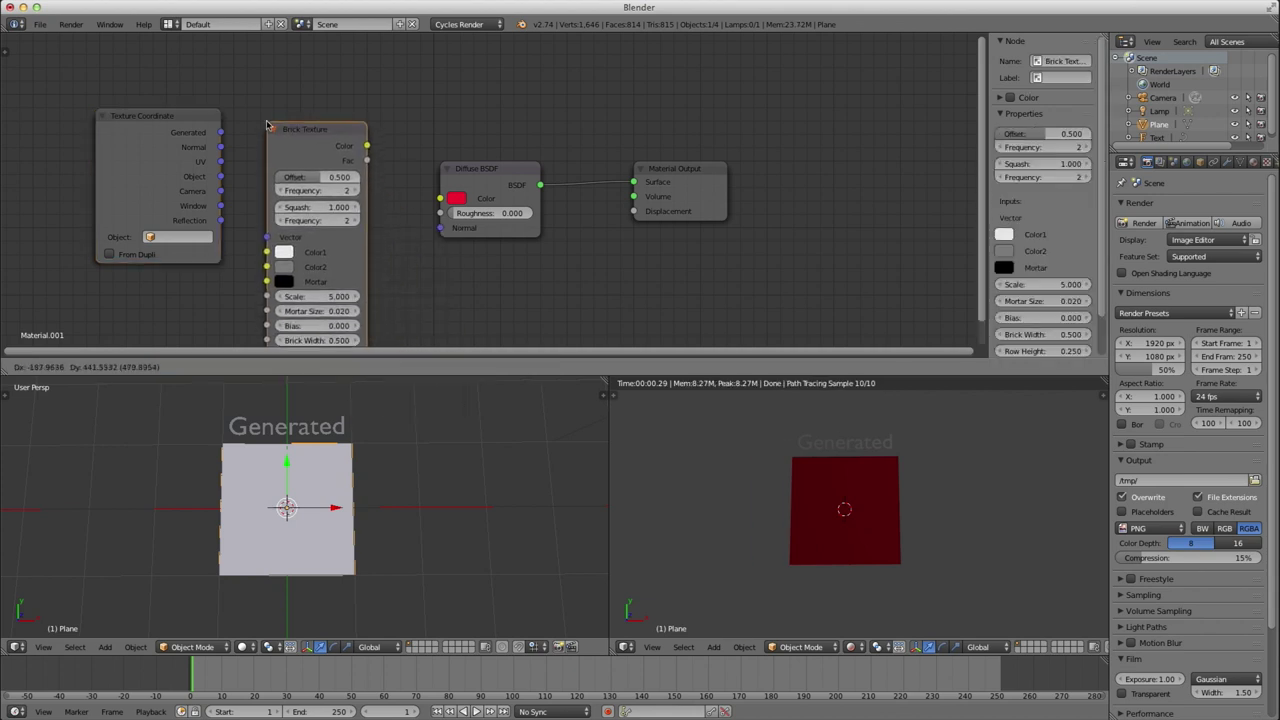
click(254, 86)
key(shift+a)
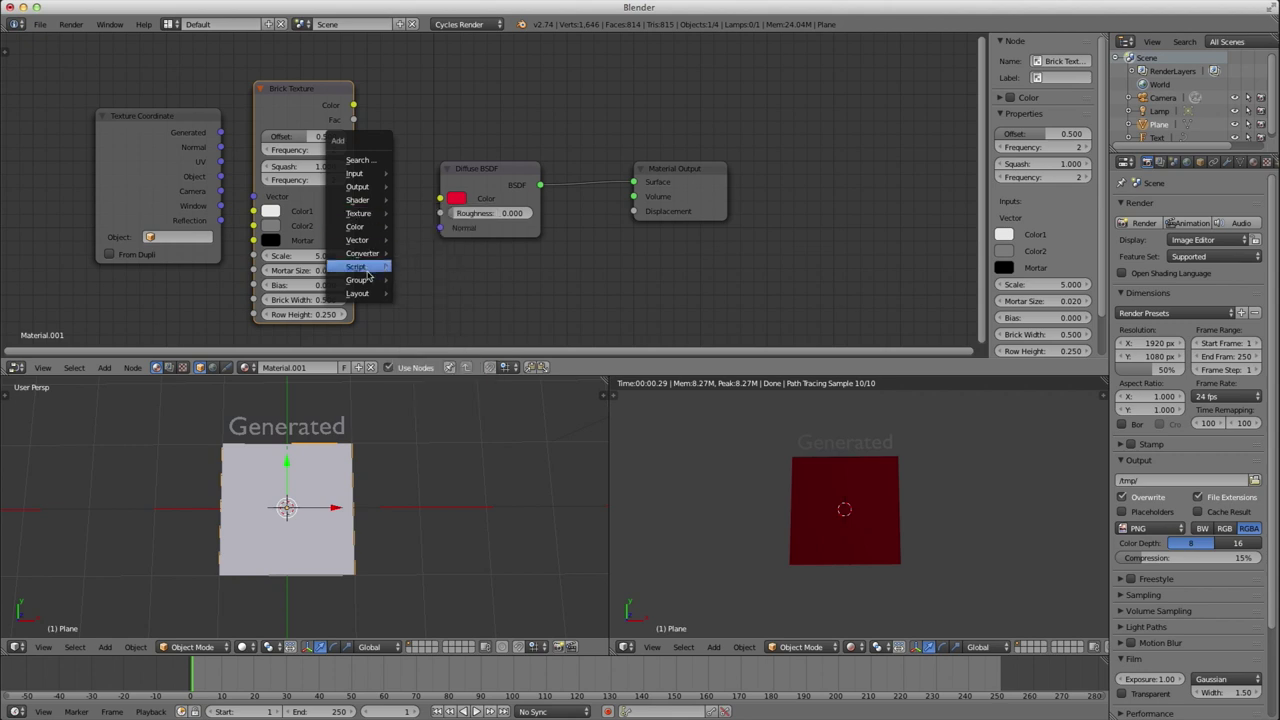
mouse_move(358, 227)
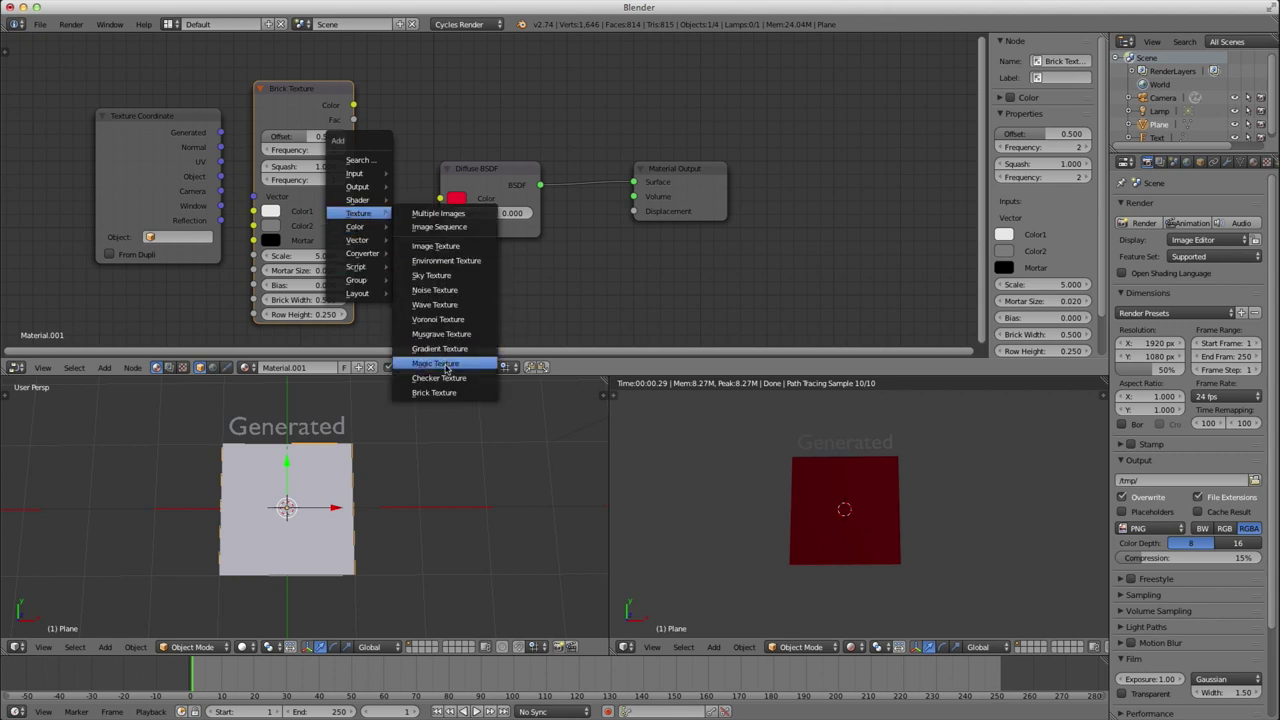
click(446, 378)
click(395, 200)
click(343, 143)
key(x)
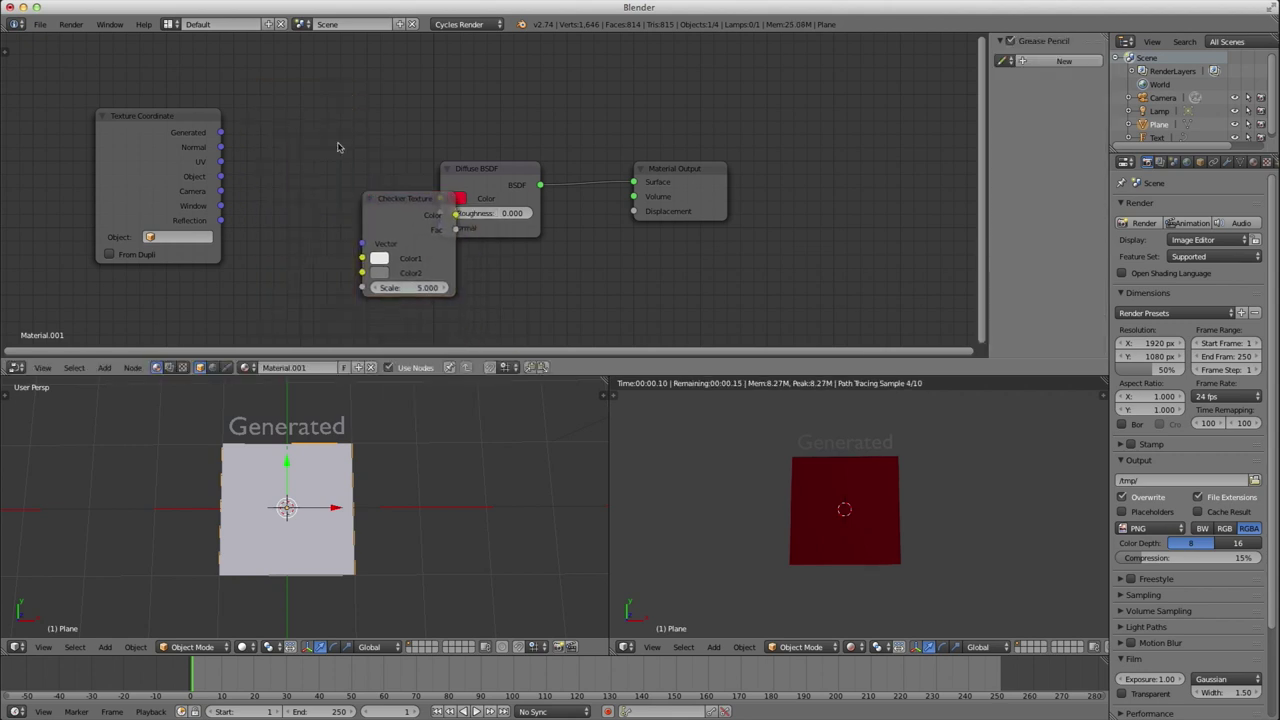
click(394, 200)
drag(394, 200, 440, 198)
drag(318, 148, 345, 165)
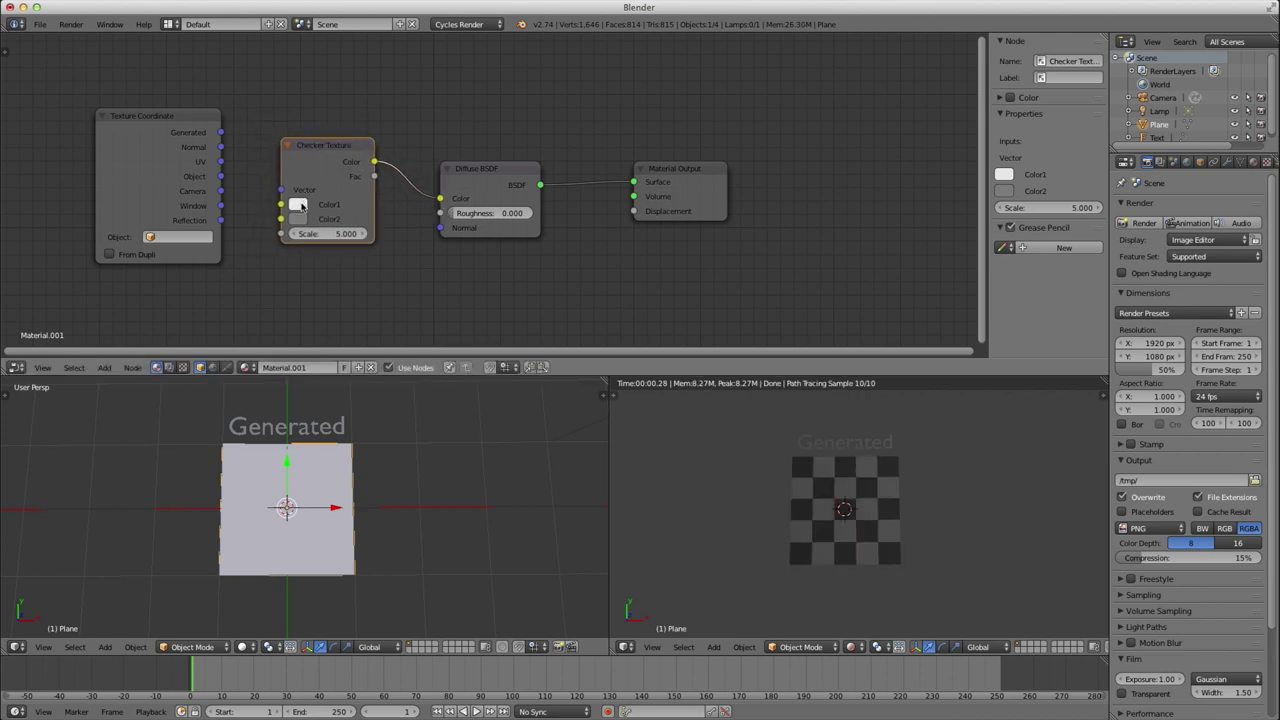
Step: Set the checker's Color1 to green and Color2 to vivid pink
click(298, 205)
click(319, 236)
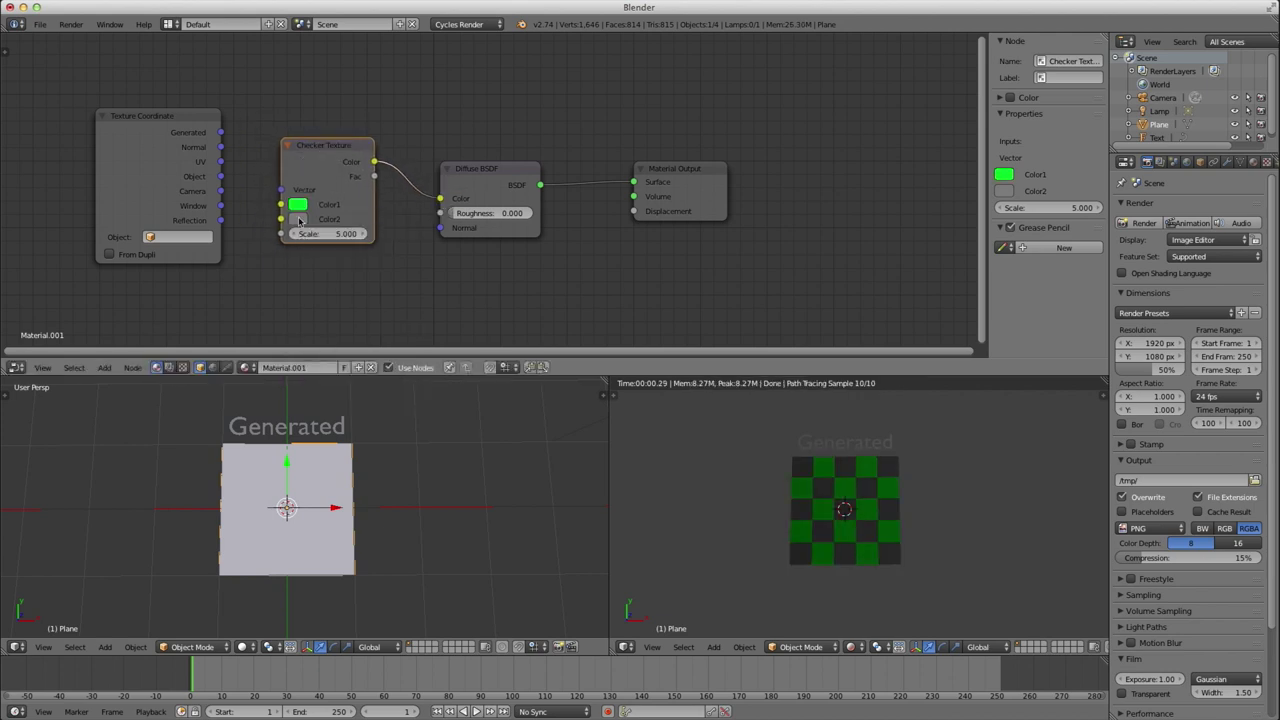
click(298, 219)
click(300, 219)
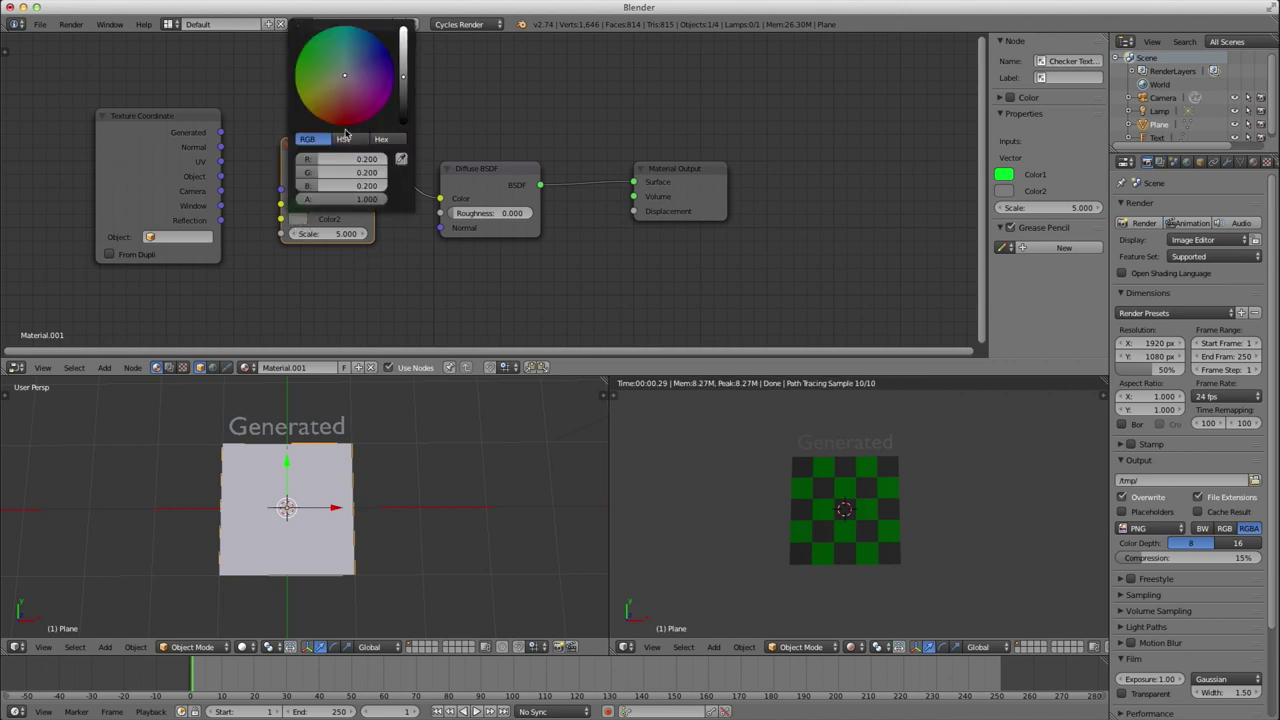
click(371, 109)
drag(403, 76, 403, 32)
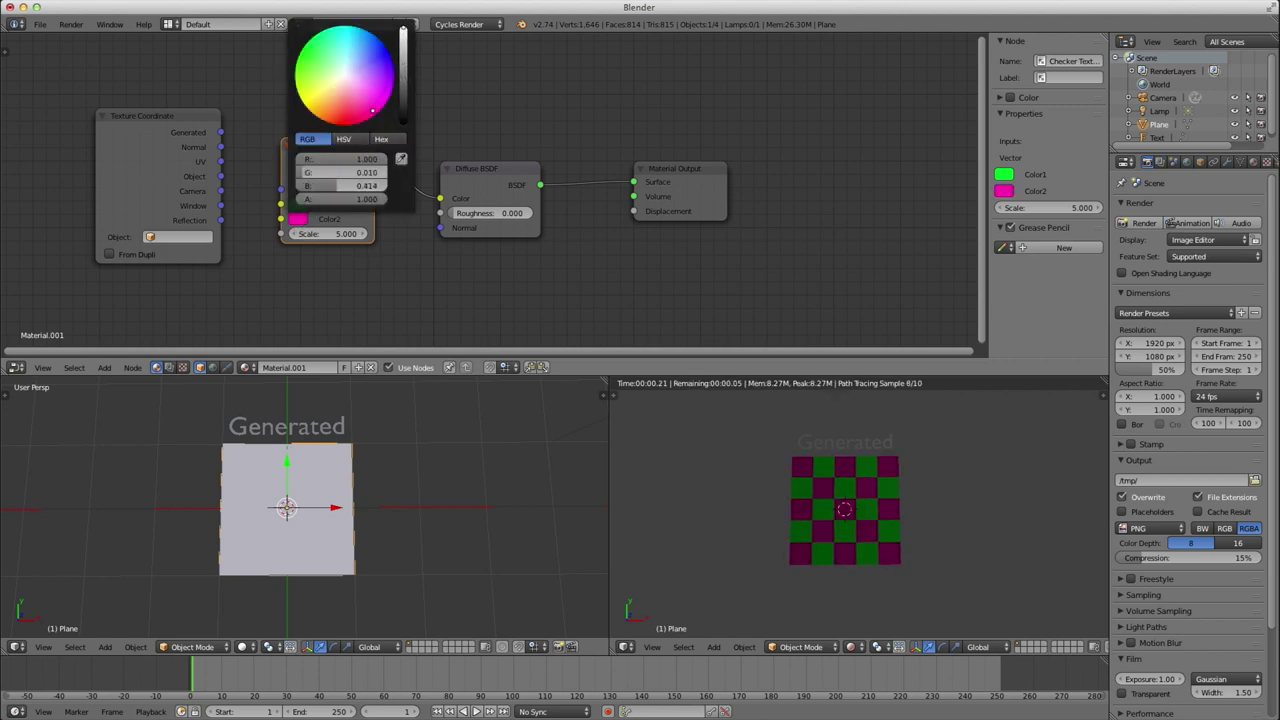
Step: Change the Diffuse BSDF node into an Emission shader
click(490, 184)
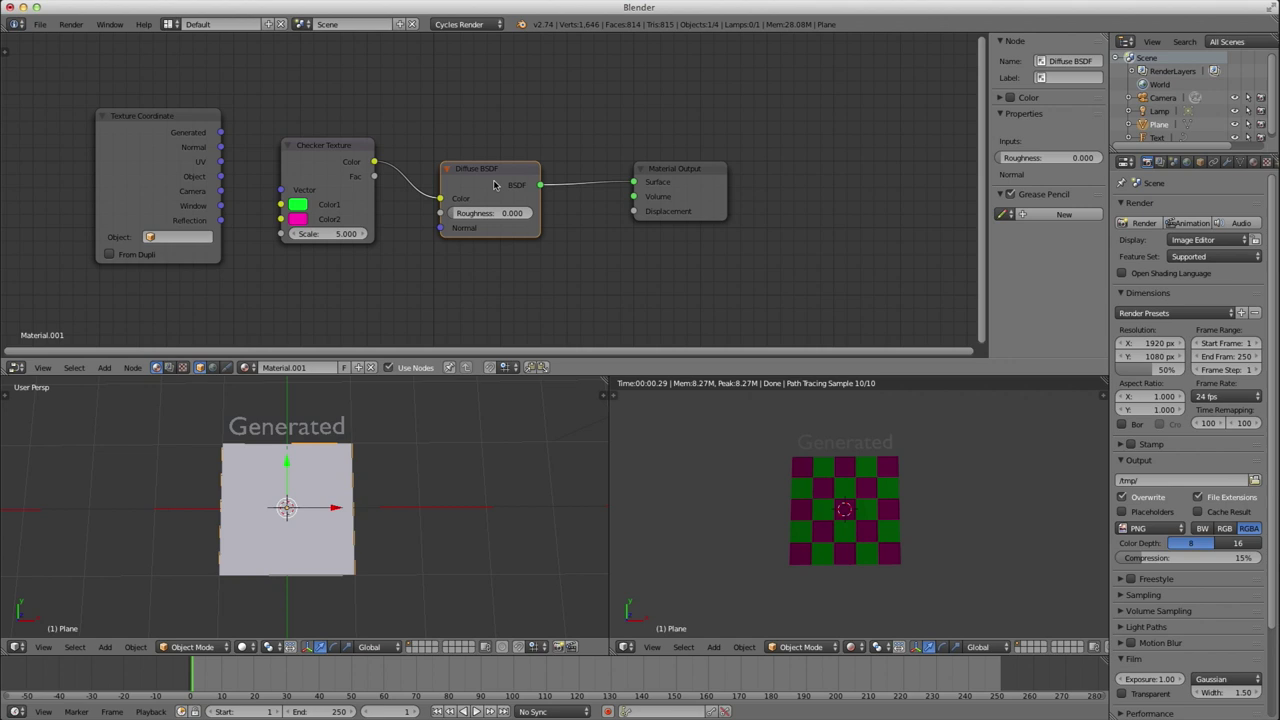
key(shift+s)
mouse_move(493, 182)
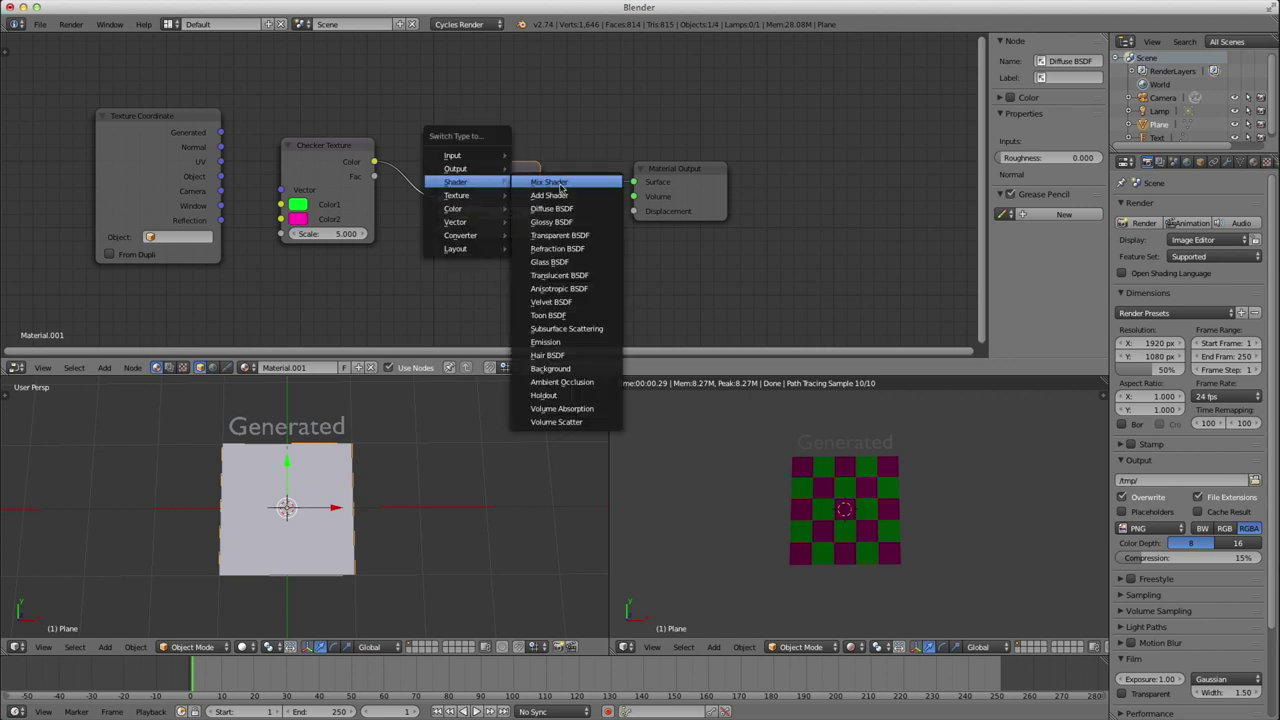
click(546, 342)
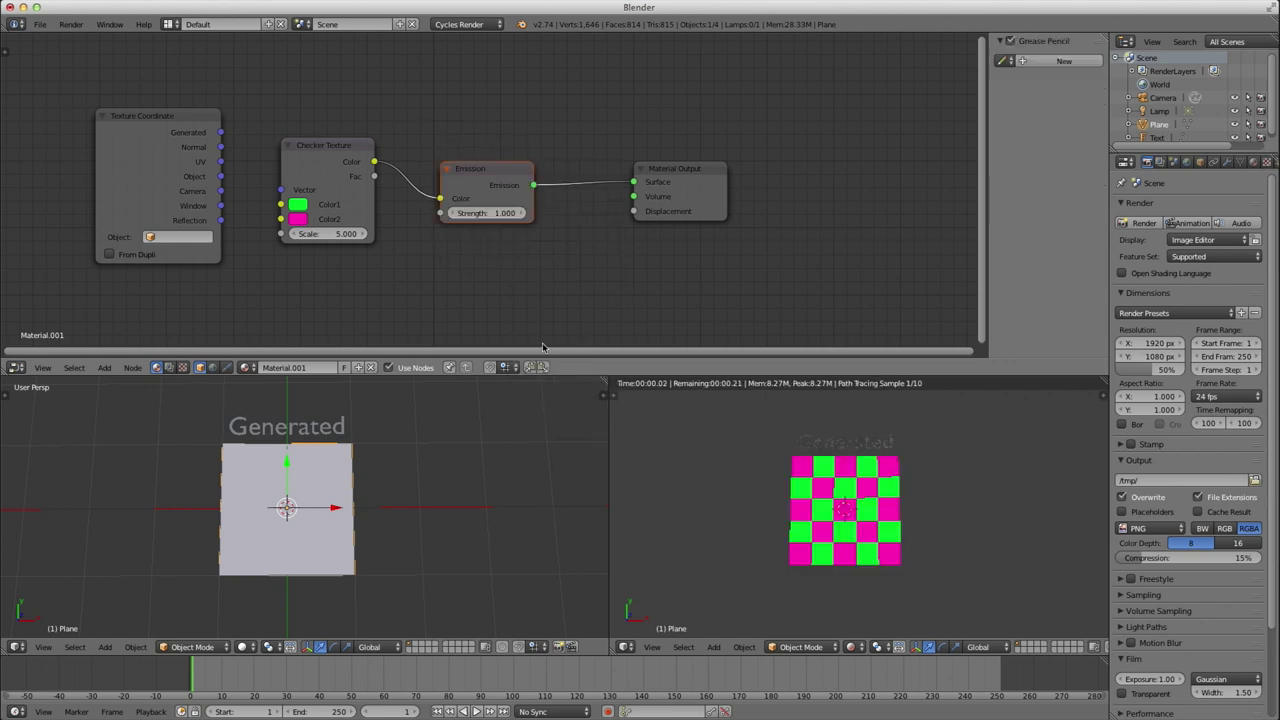
Step: Select the Generated text and give it a new material, Material.002
right_click(306, 440)
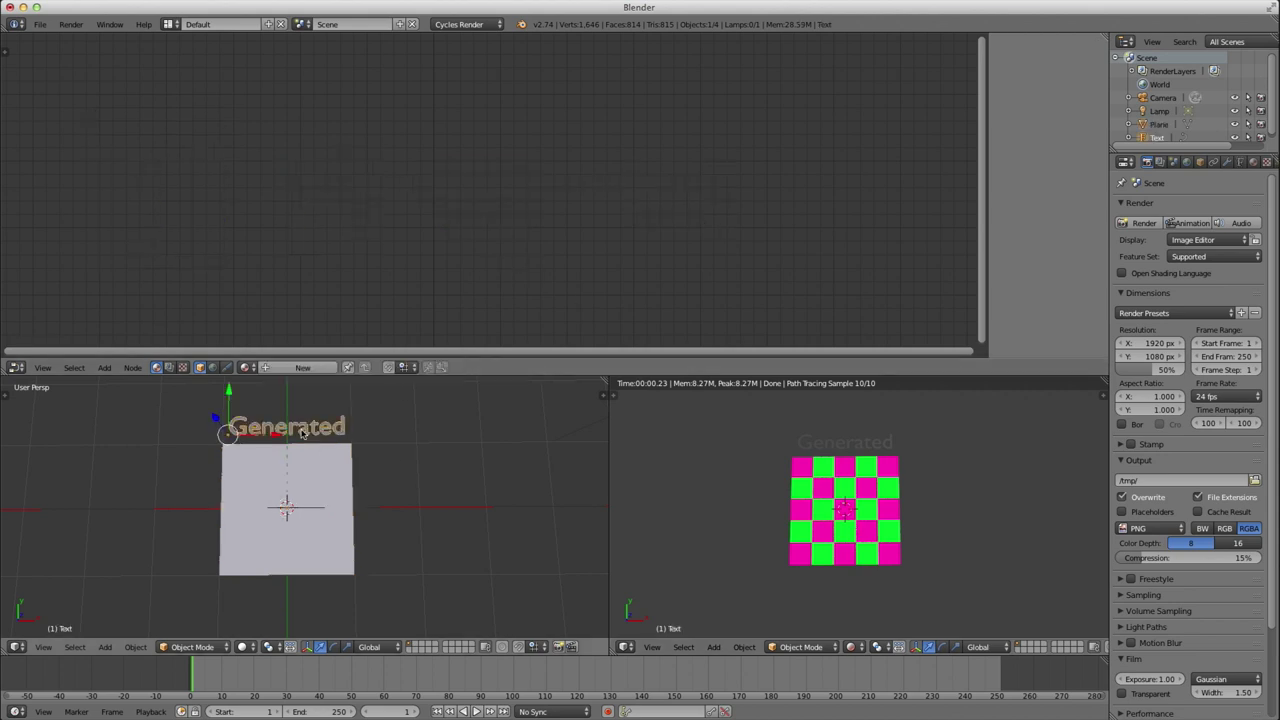
click(304, 367)
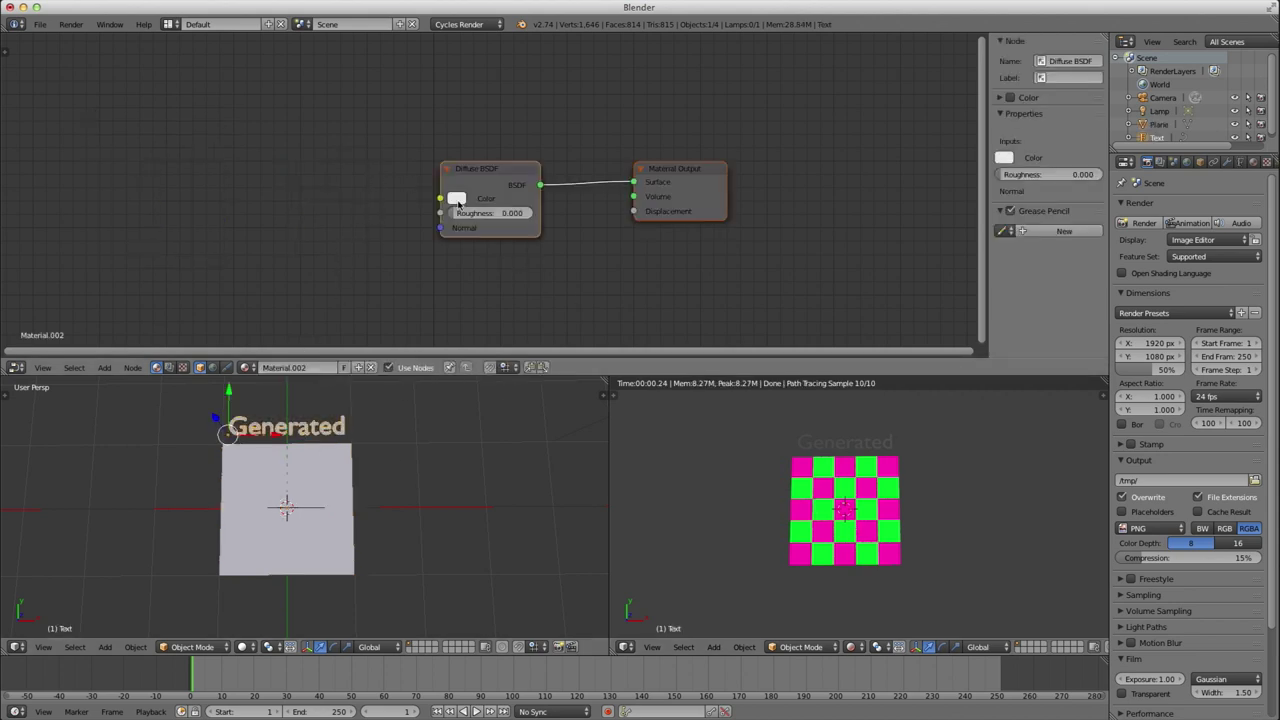
click(456, 199)
click(456, 199)
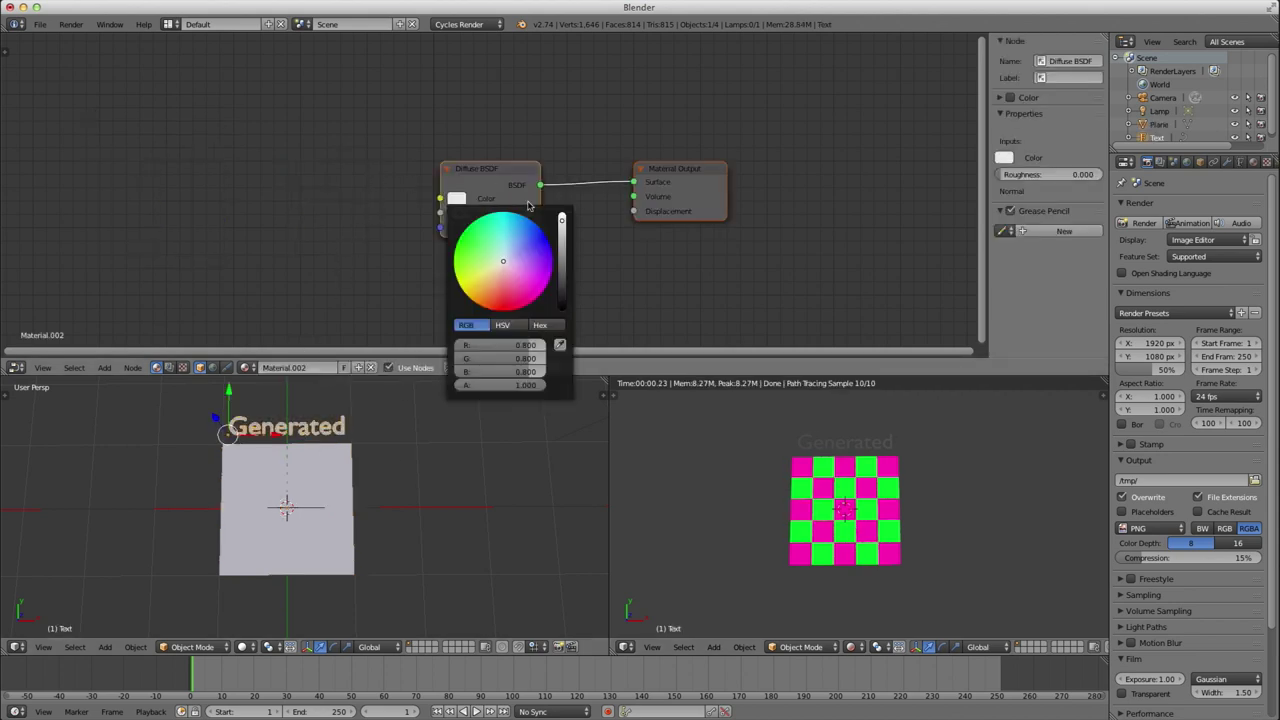
Step: Rename the plane's material Generated and link Texture Coordinate Generated into the checker's Vector
right_click(296, 456)
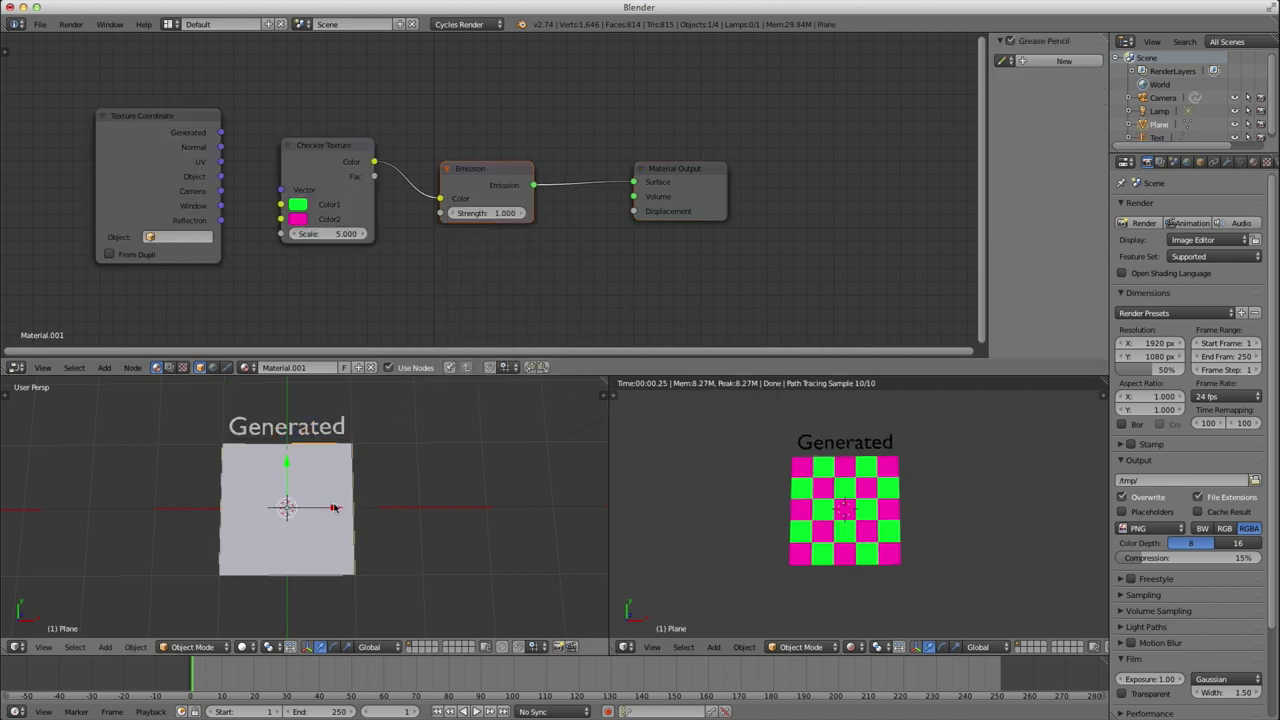
double_click(290, 367)
text(Generated)
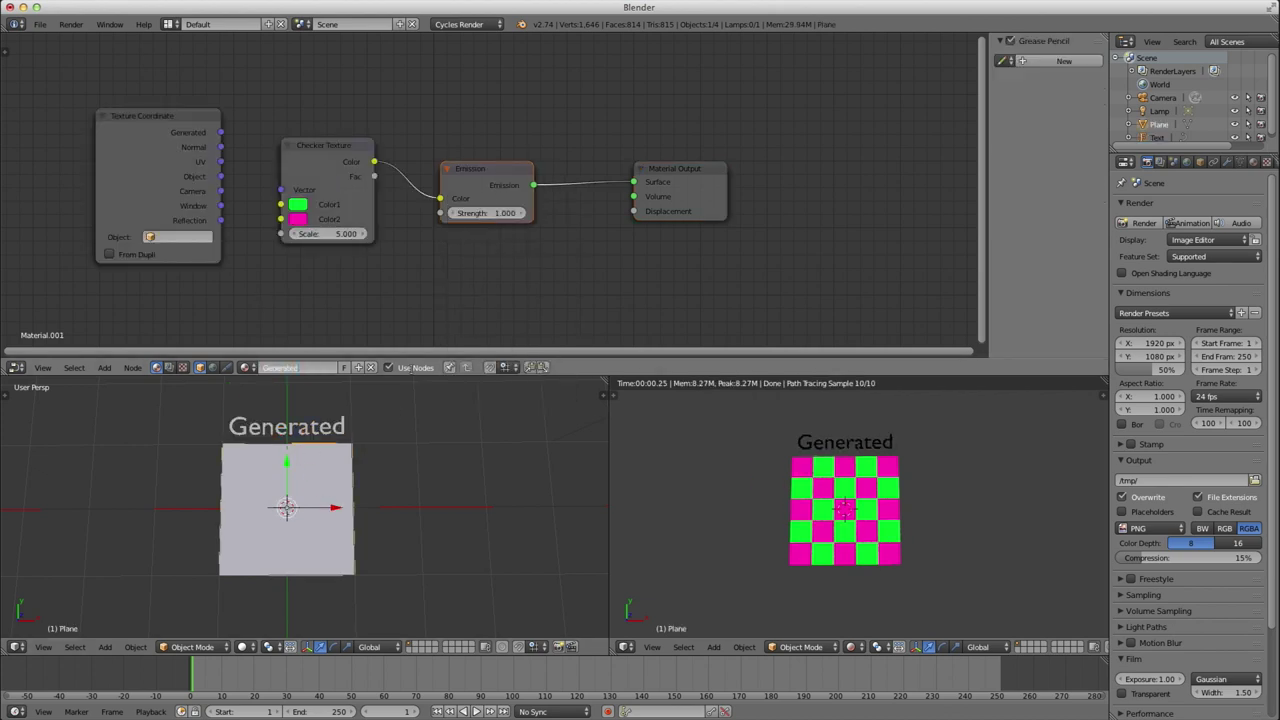
key(Return)
drag(162, 160, 128, 163)
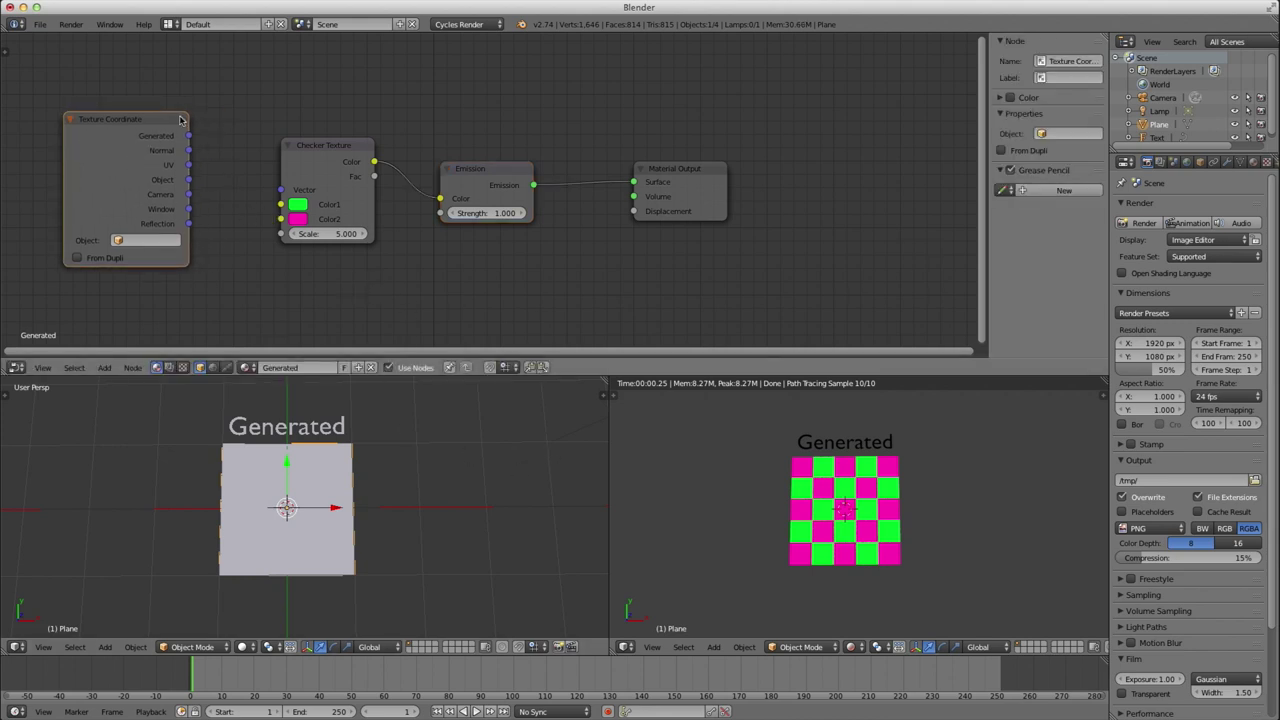
drag(188, 135, 281, 190)
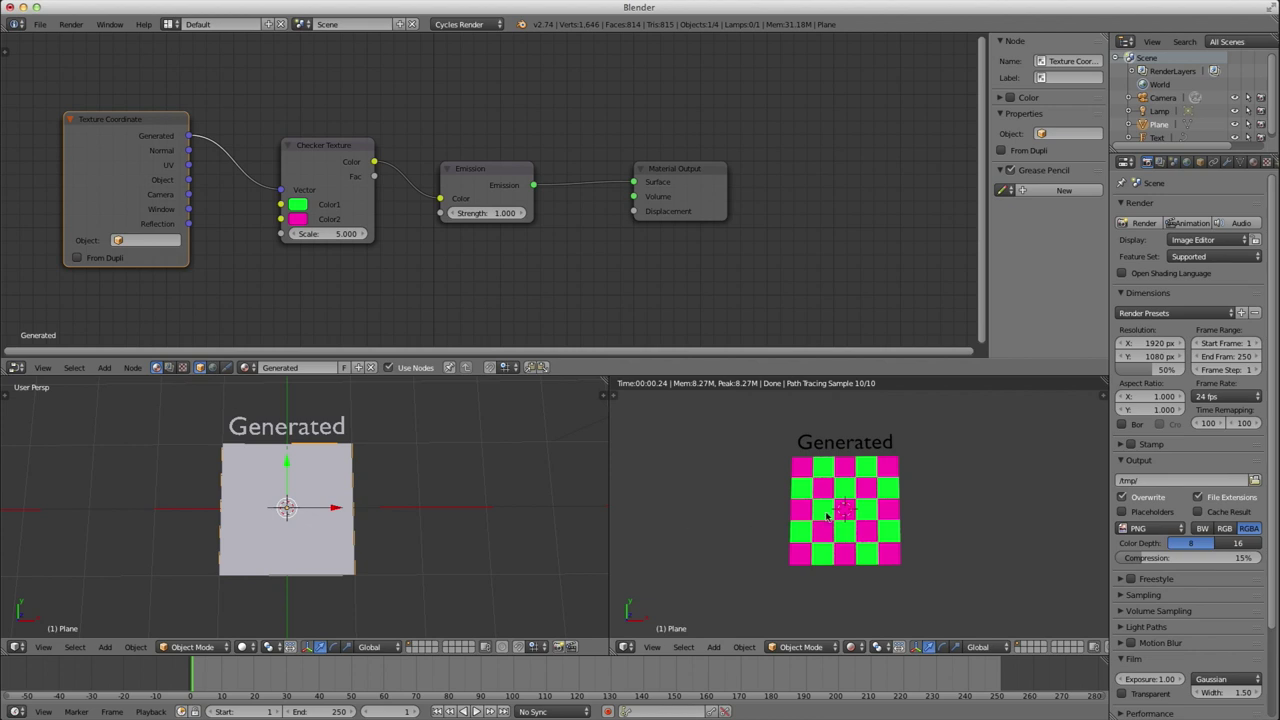
scroll(826, 514, up, 1)
scroll(826, 514, down, 1)
scroll(826, 514, up, 1)
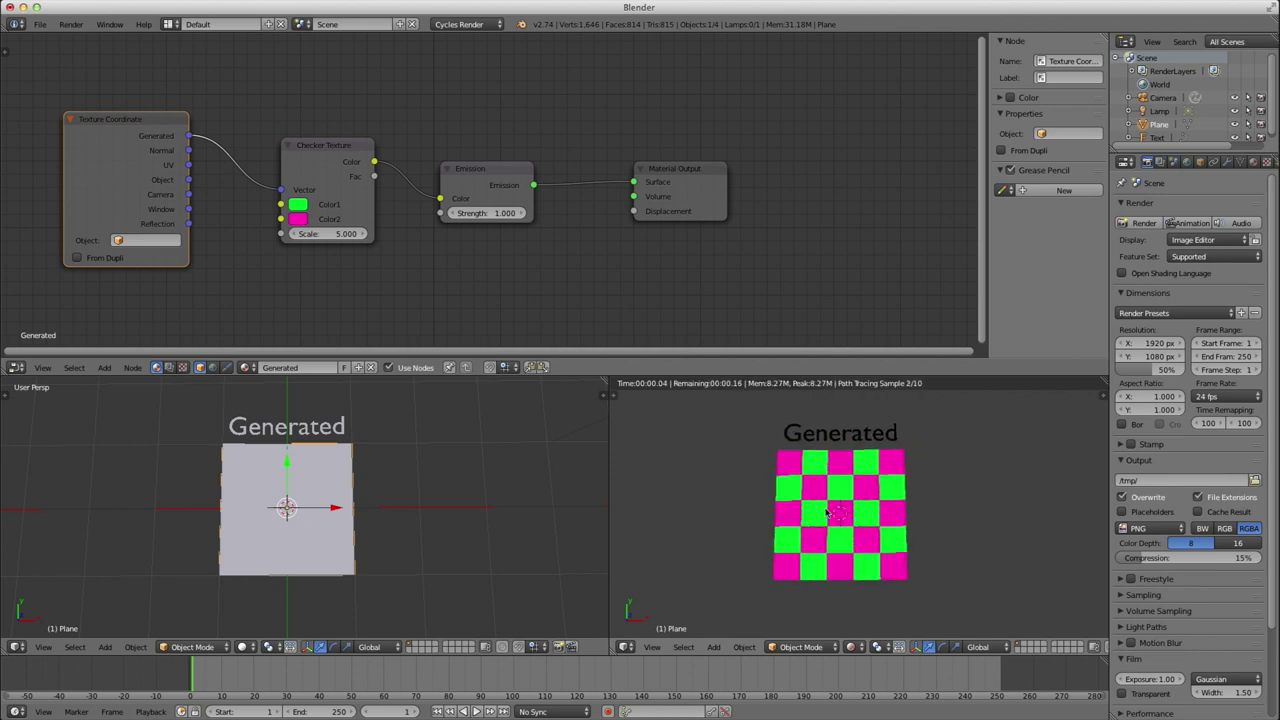
scroll(338, 250, down, 1)
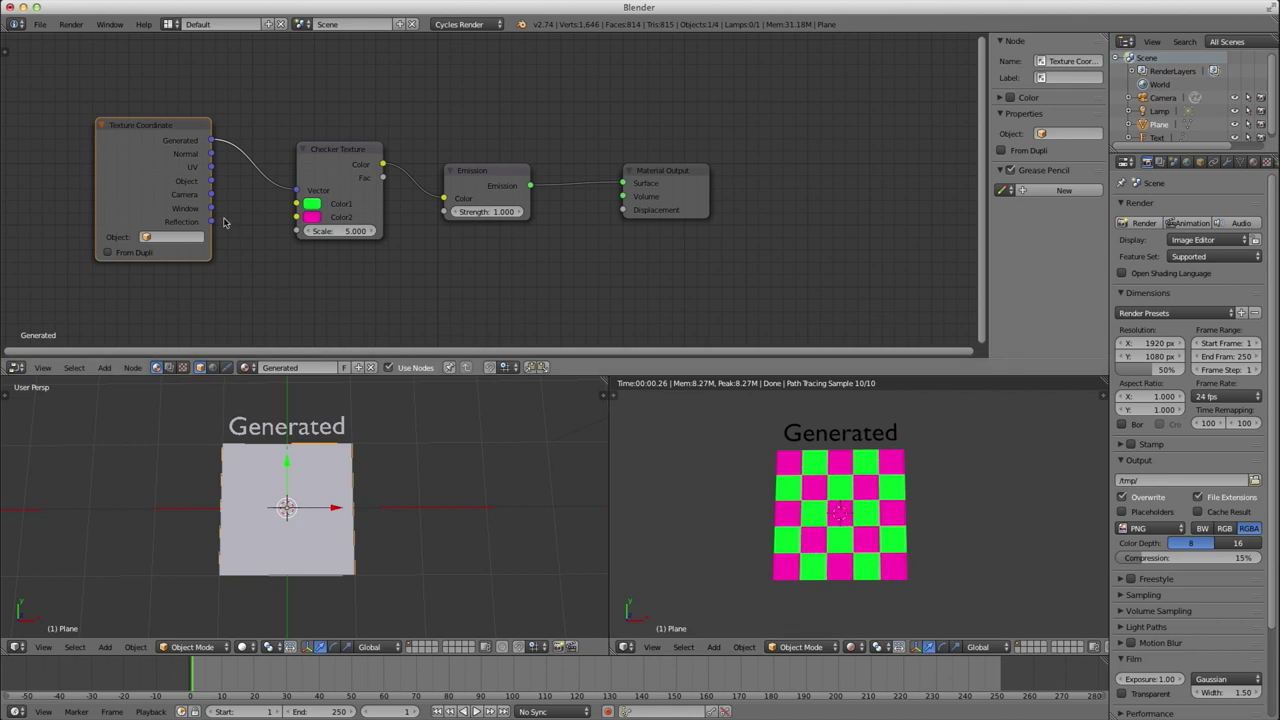
drag(210, 155, 297, 190)
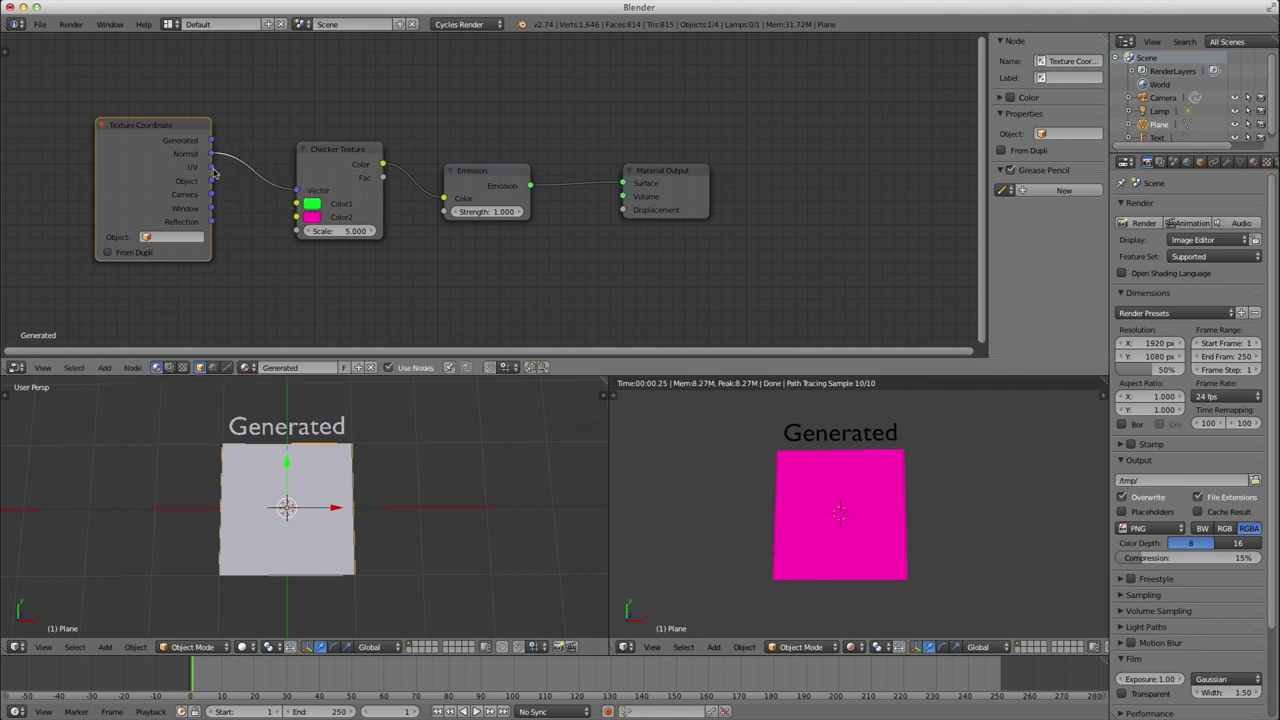
drag(211, 167, 297, 190)
drag(211, 181, 297, 190)
drag(211, 194, 298, 190)
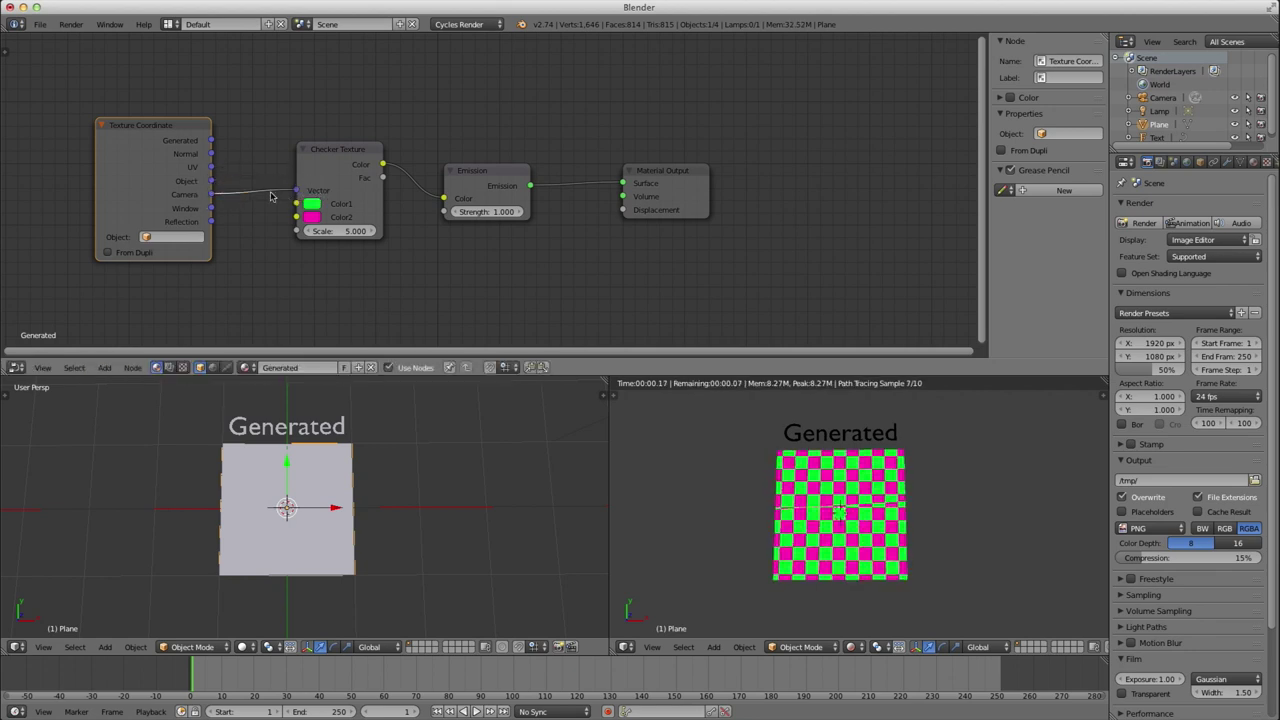
drag(211, 208, 298, 190)
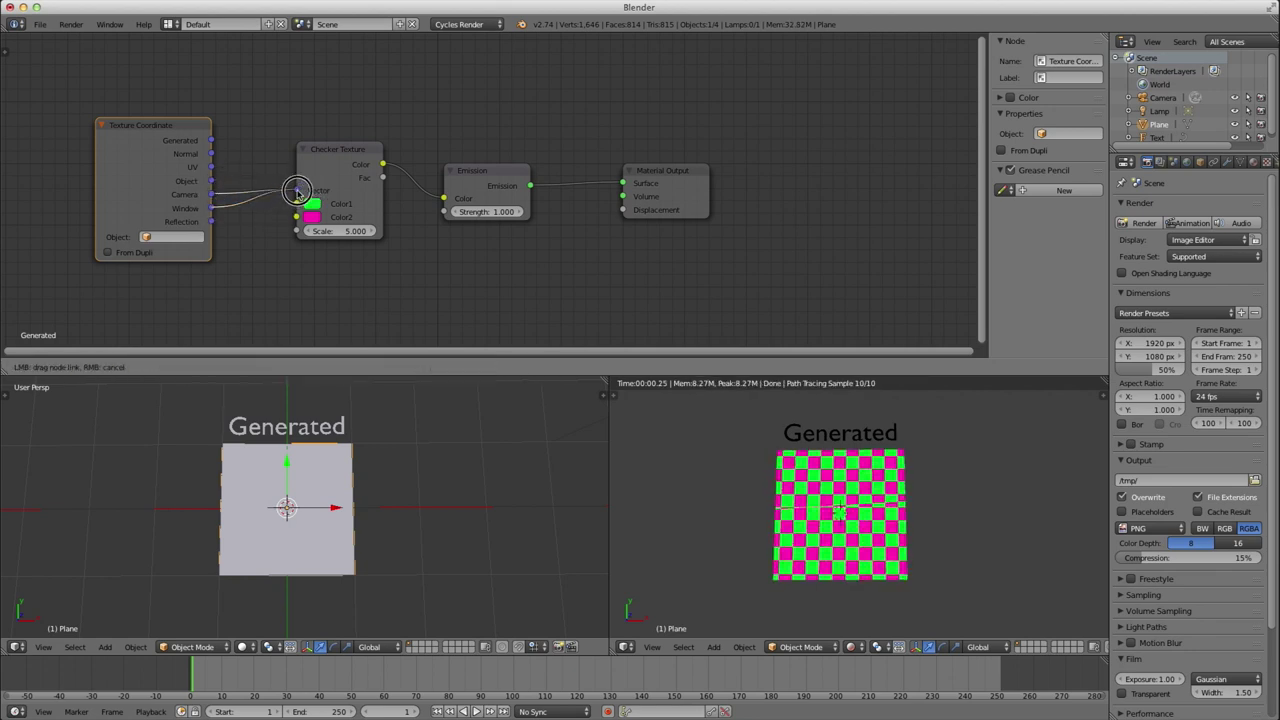
middle_drag(720, 472, 809, 529)
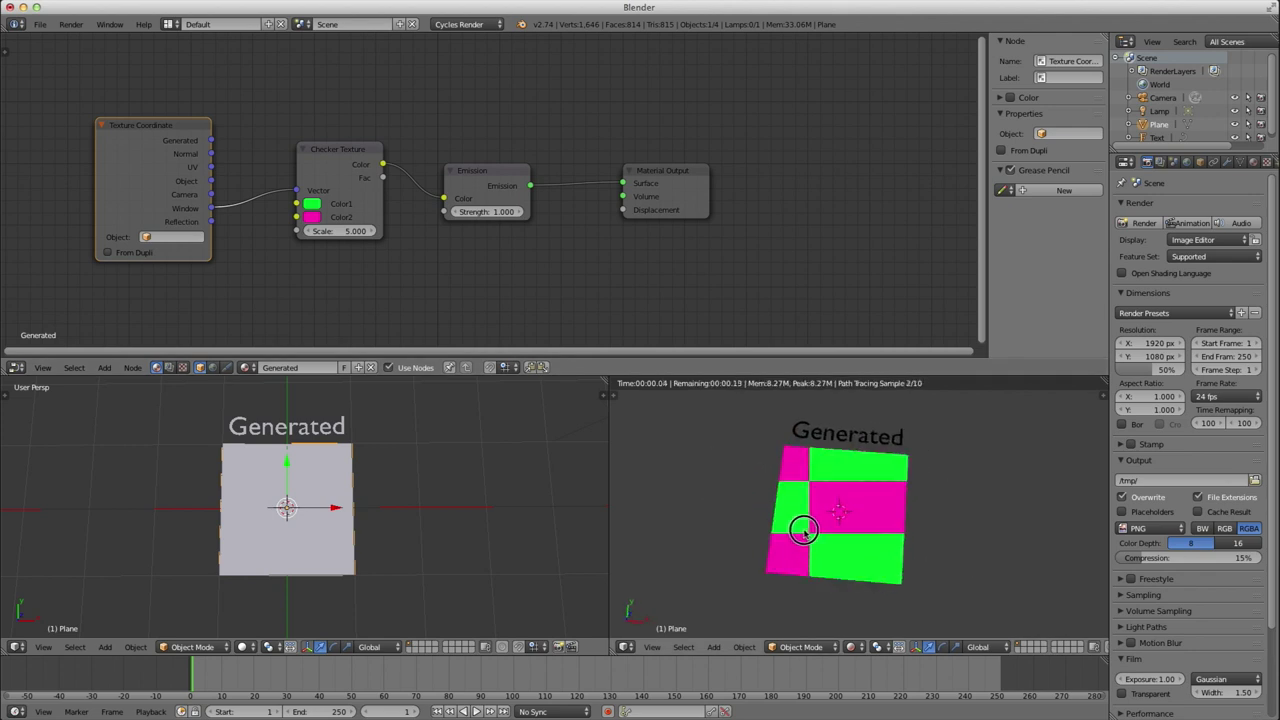
drag(209, 223, 298, 190)
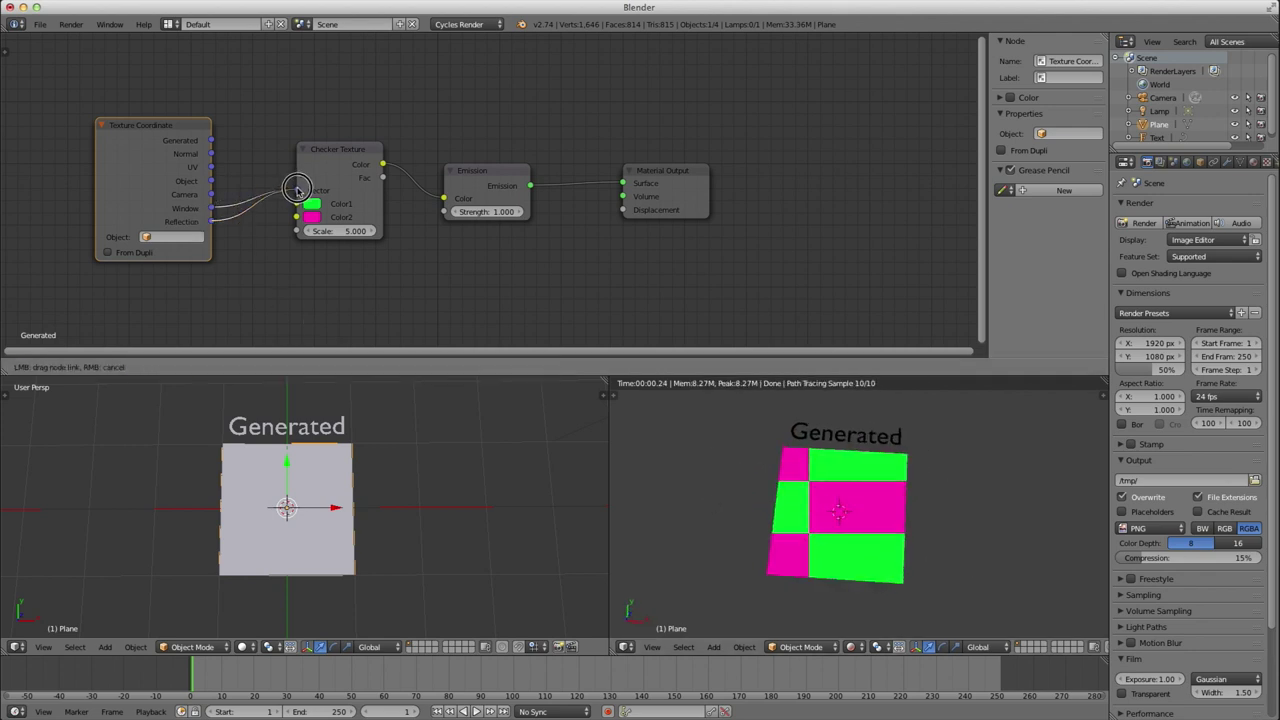
mouse_move(860, 500)
middle_down()
mouse_move(898, 449)
mouse_move(831, 457)
mouse_move(903, 509)
mouse_move(885, 505)
middle_up()
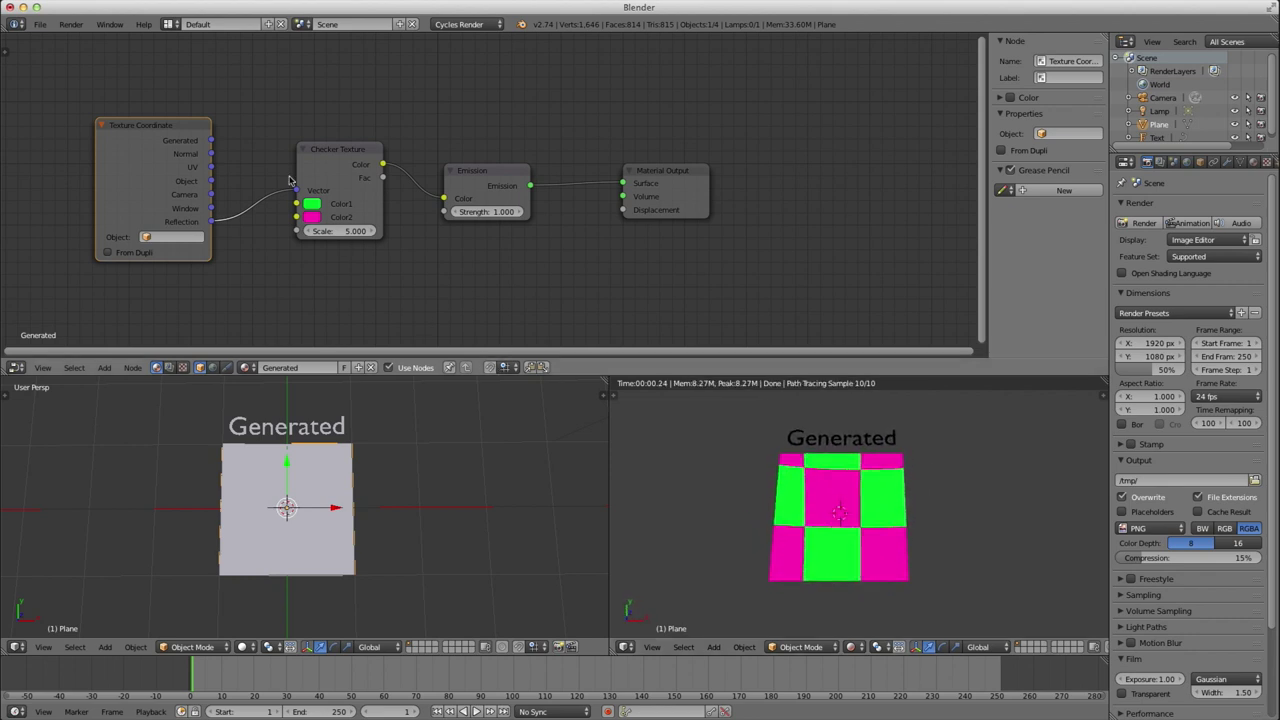
drag(221, 141, 298, 191)
drag(221, 141, 298, 191)
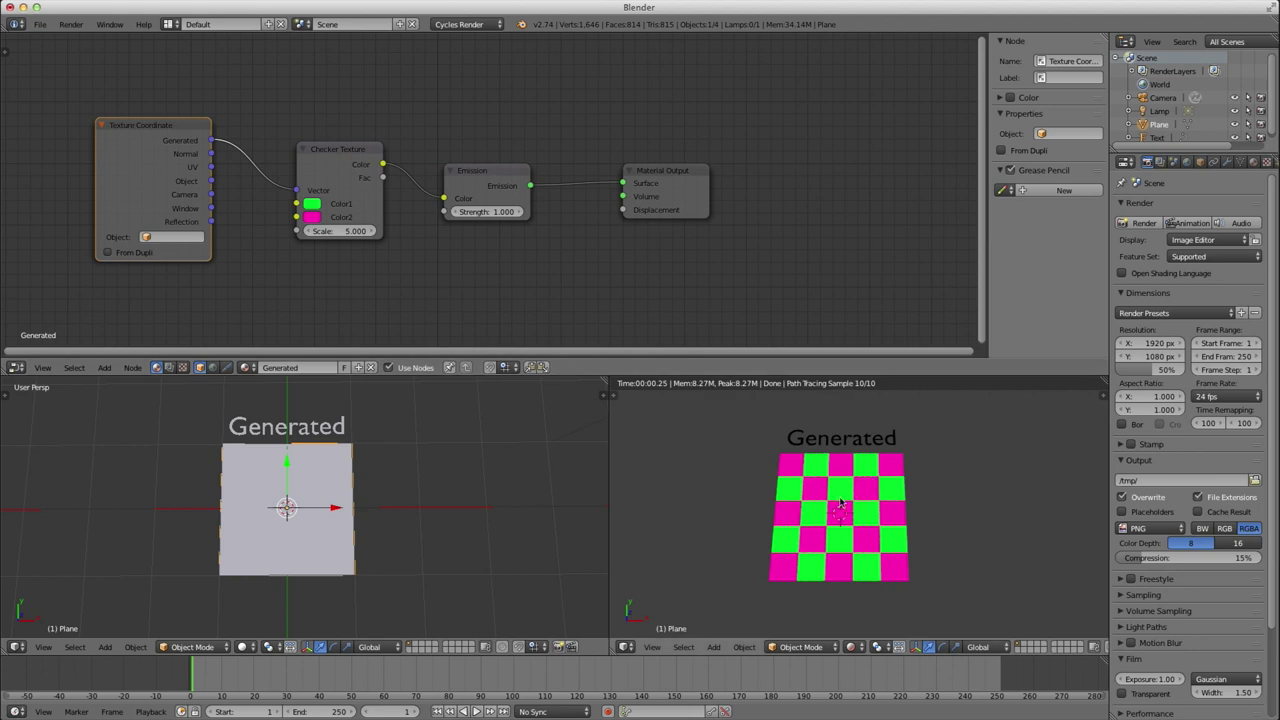
Step: Duplicate the Generated plane and its label, moving the copies sideways along X
scroll(390, 501, down, 2)
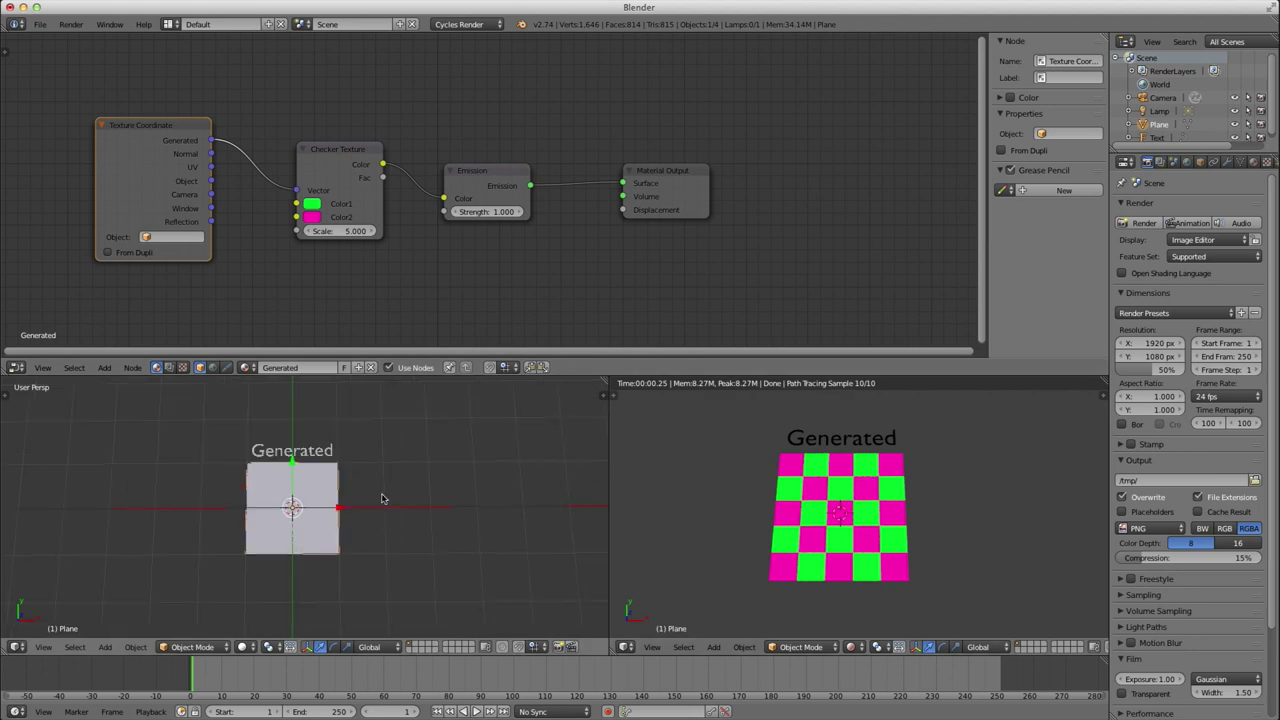
right_click(311, 456)
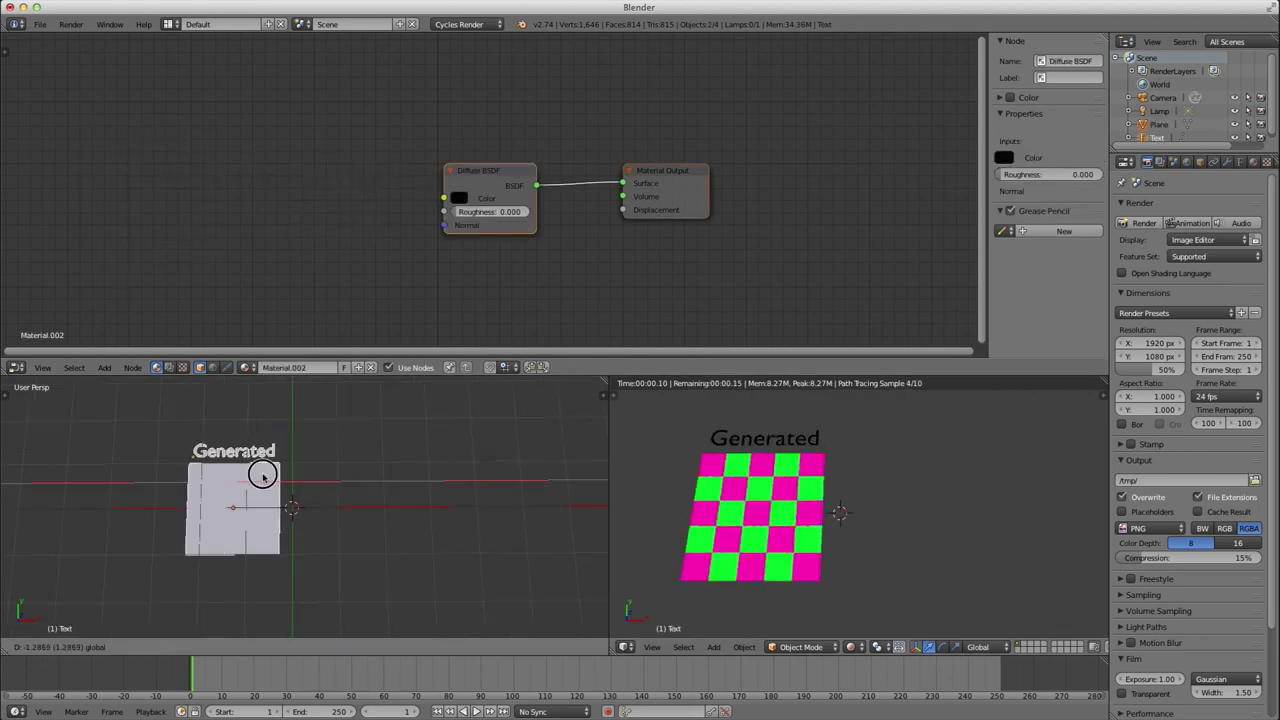
key(shift+d)
key(x)
click(370, 486)
Step: Change the copied label's text to 'Object'
key(Tab)
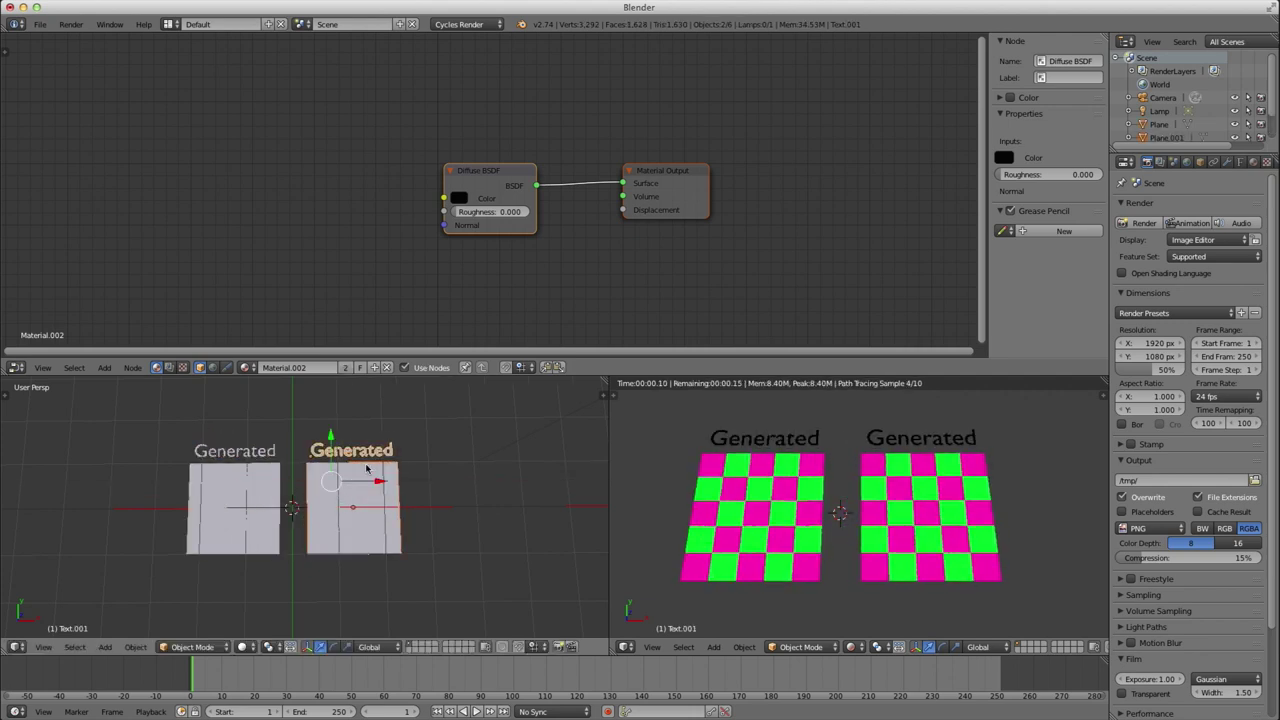
key(BackSpace)
key(BackSpace)
key(BackSpace)
key(BackSpace)
key(BackSpace)
key(BackSpace)
key(BackSpace)
key(BackSpace)
key(BackSpace)
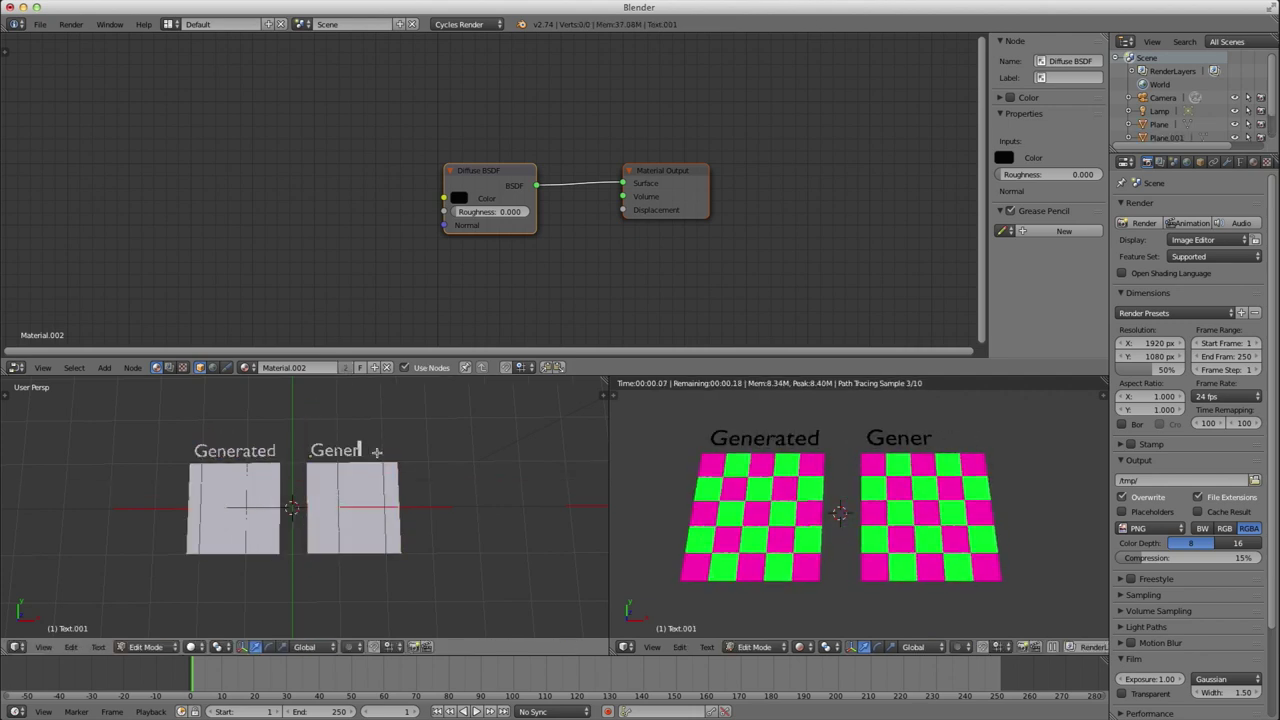
text(Object)
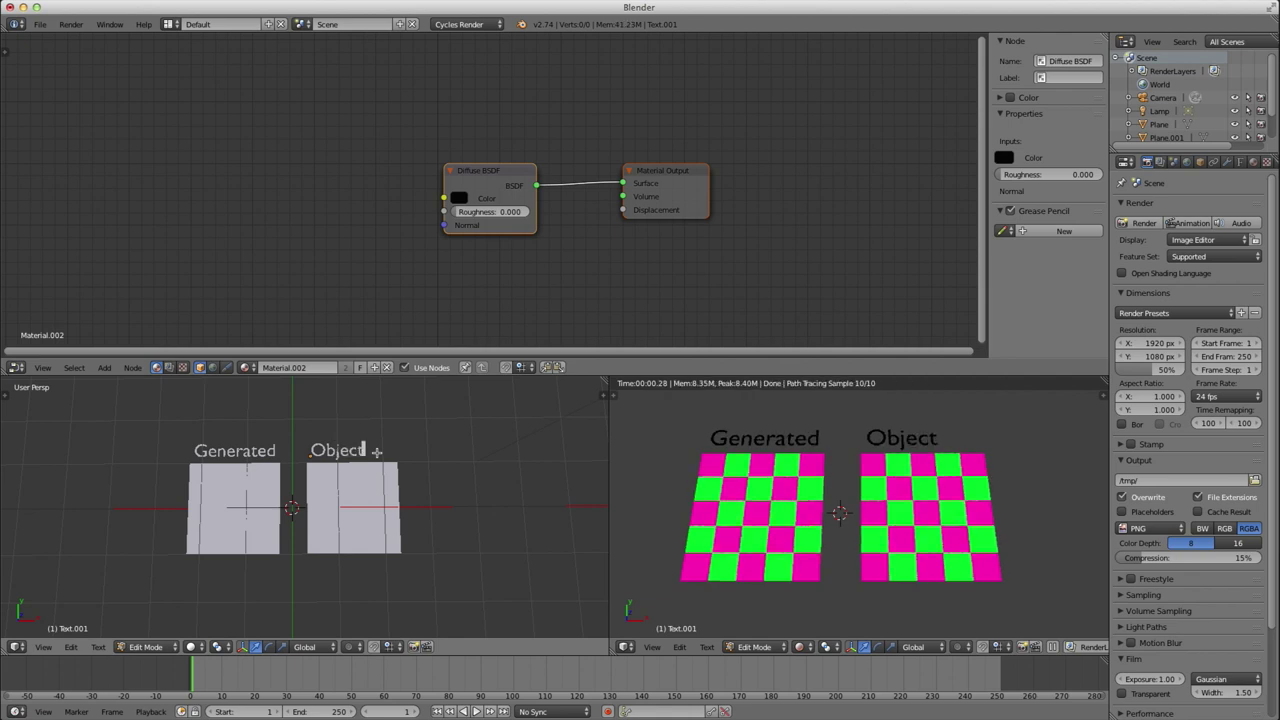
key(Tab)
Step: Give the copied plane a single-user material named Object, feeding Object coordinates to its checker
right_click(371, 491)
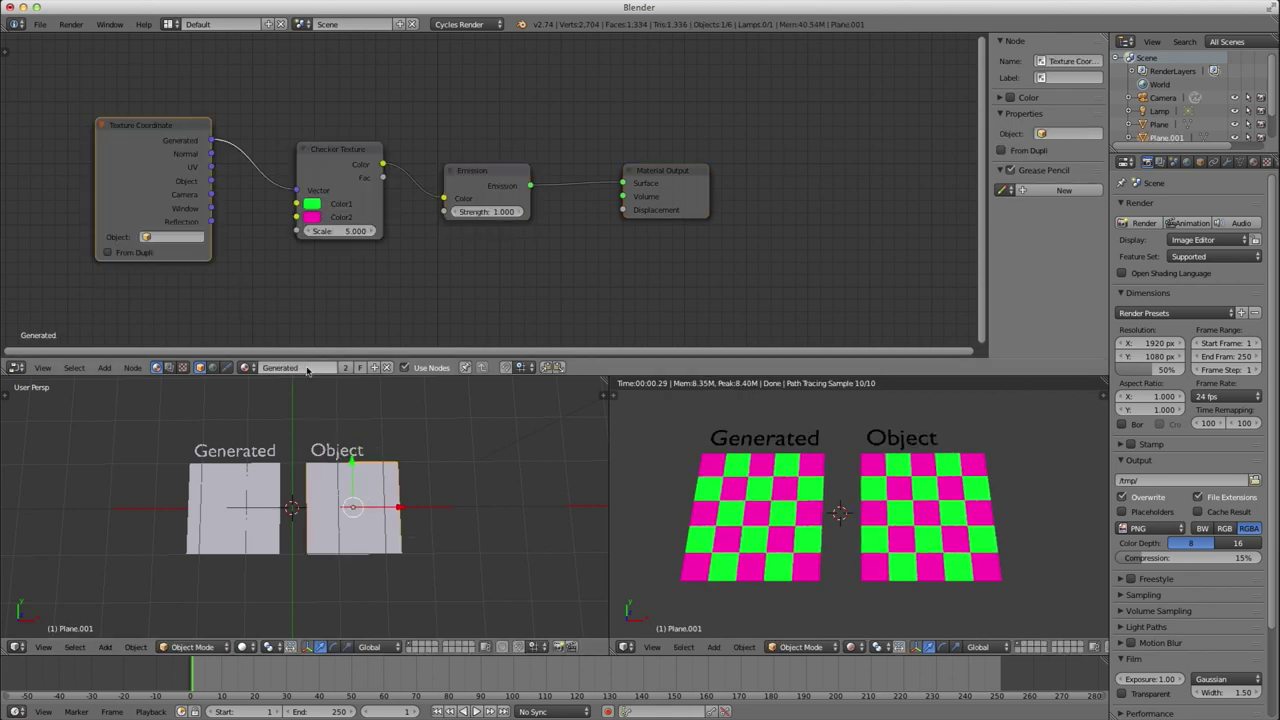
click(345, 367)
double_click(318, 367)
key(BackSpace)
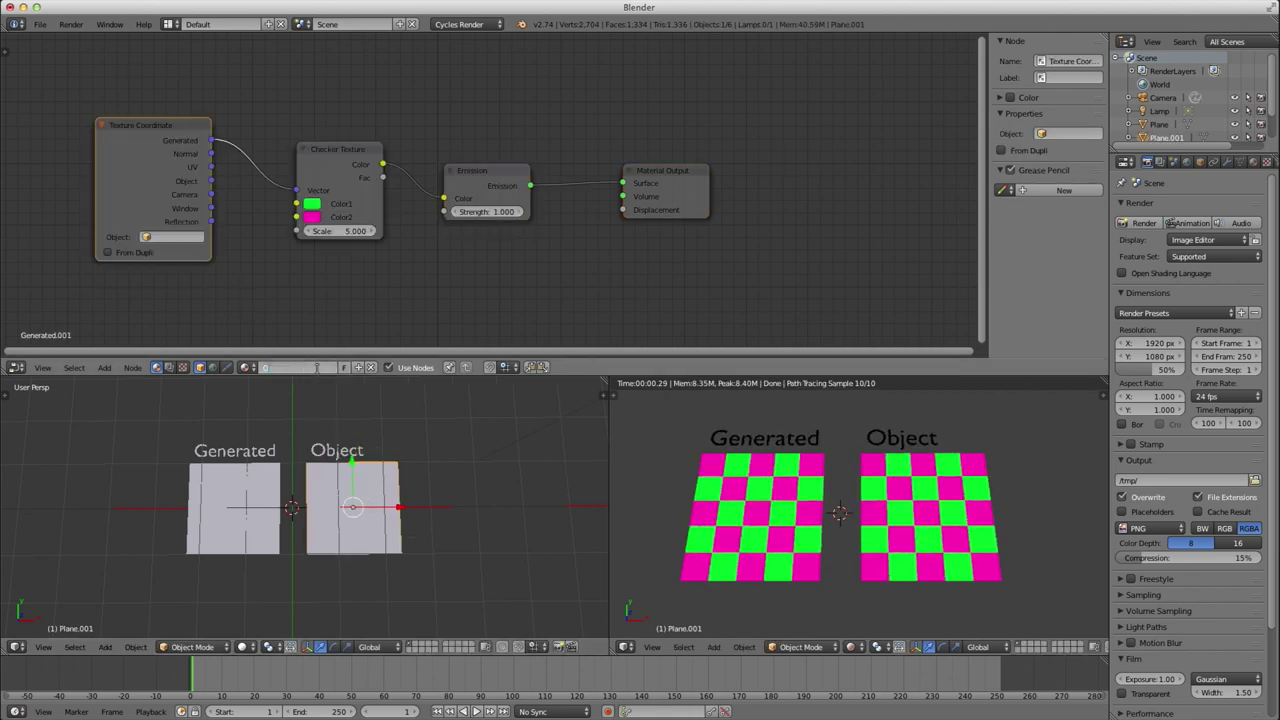
text(Object)
key(Return)
drag(215, 185, 297, 191)
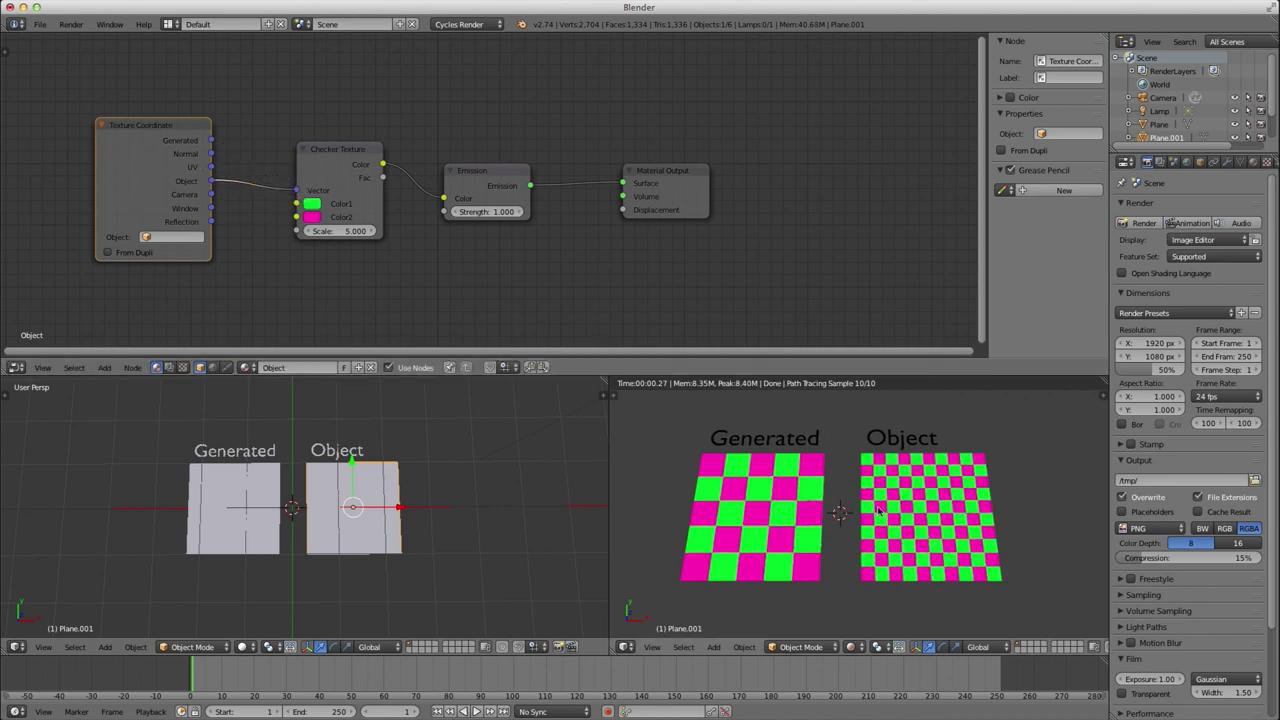
Step: Connect the Texture Coordinate Object output to the Object plane's Checker Vector input
scroll(878, 510, up, 1)
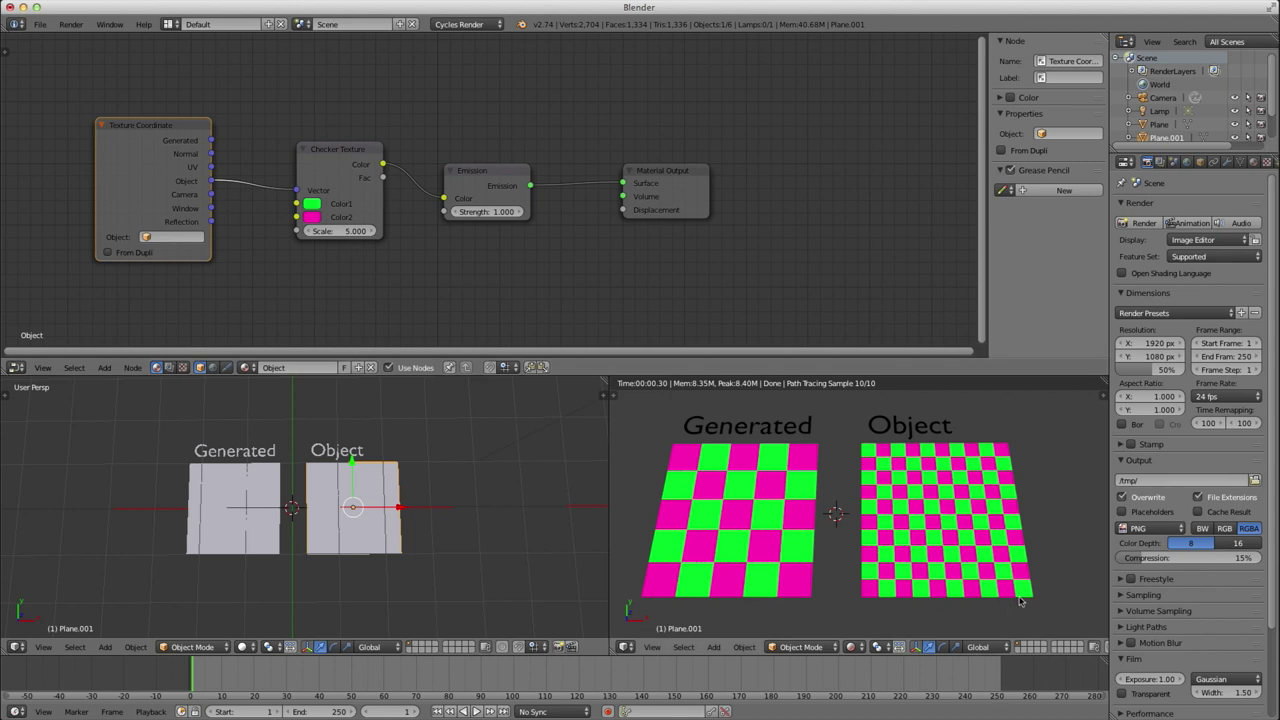
drag(214, 170, 212, 181)
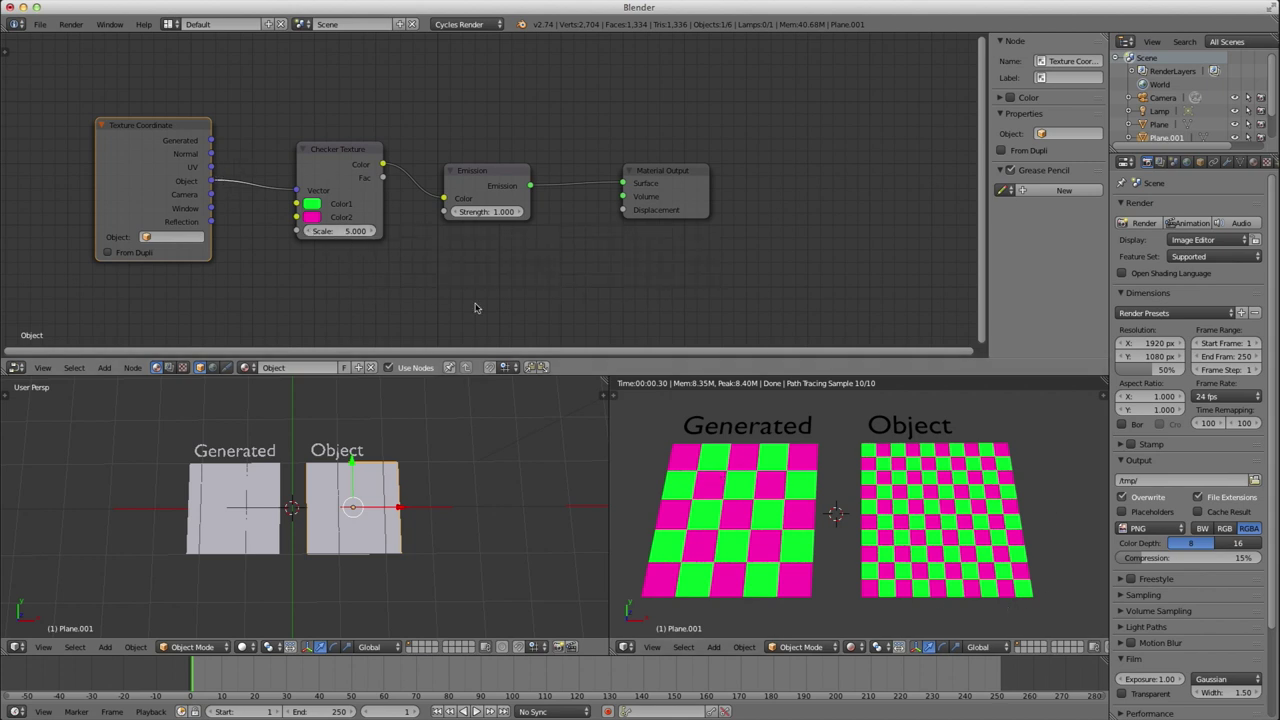
scroll(790, 500, down, 3)
right_click(787, 521)
Step: Duplicate both checker planes and move the copies down along Y below the originals
right_click(885, 517)
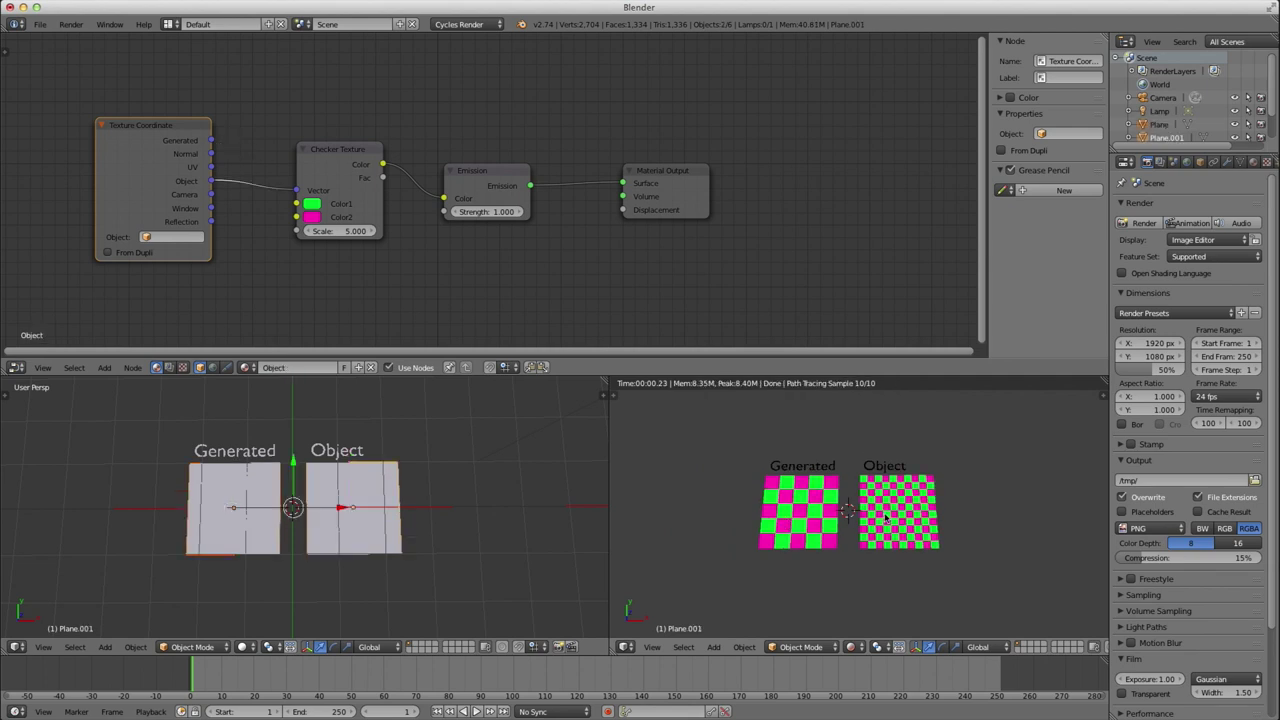
key(shift+d)
key(y)
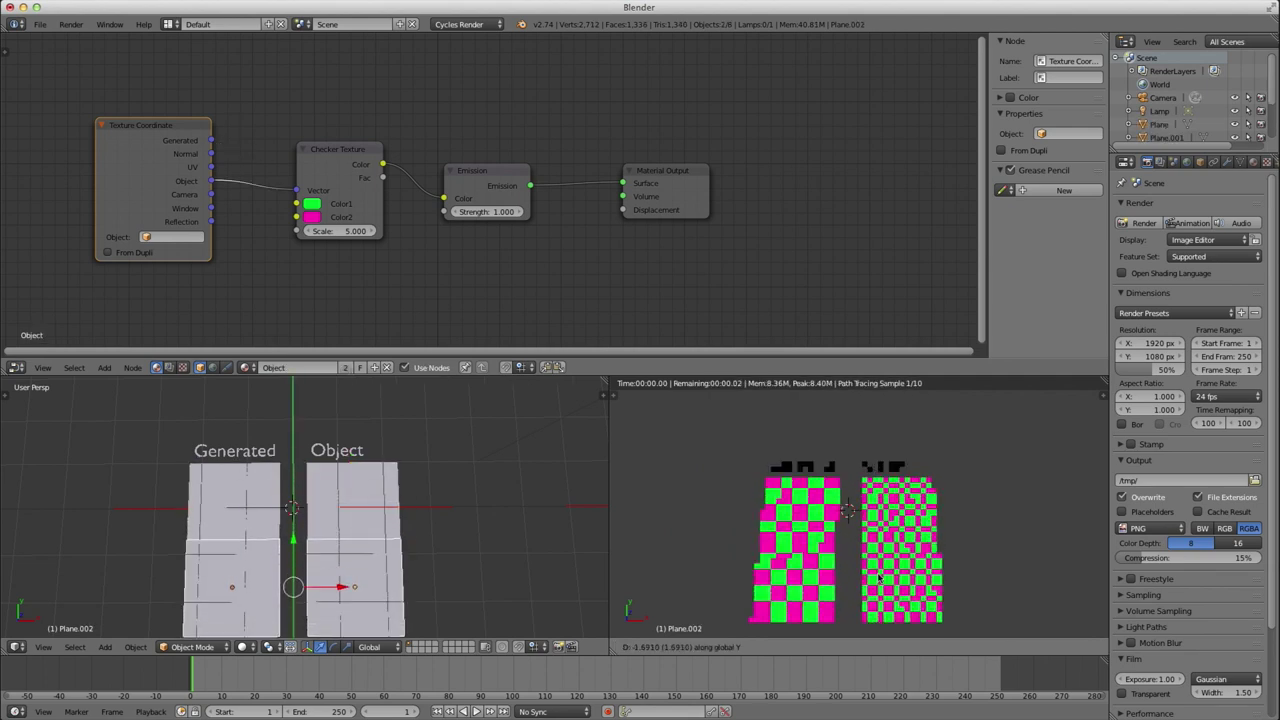
click(882, 594)
shift+middle_drag(882, 594, 885, 548)
right_click(235, 575)
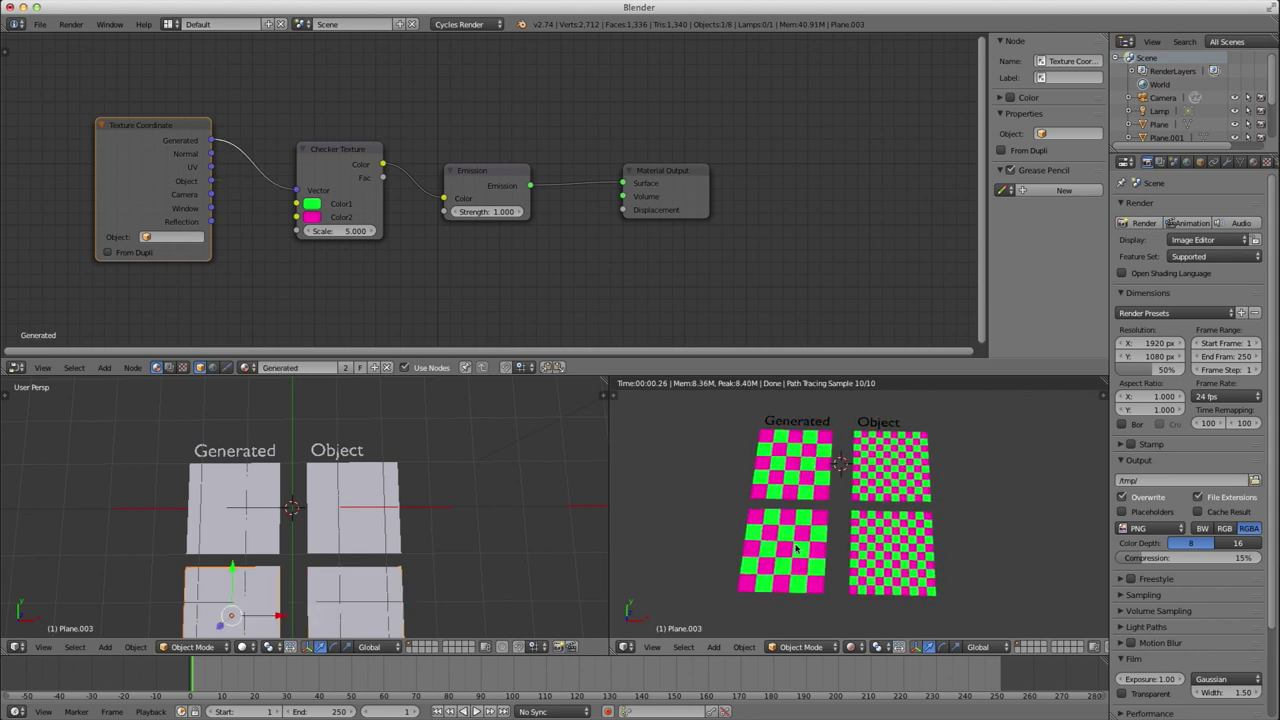
shift+middle_drag(237, 573, 327, 529)
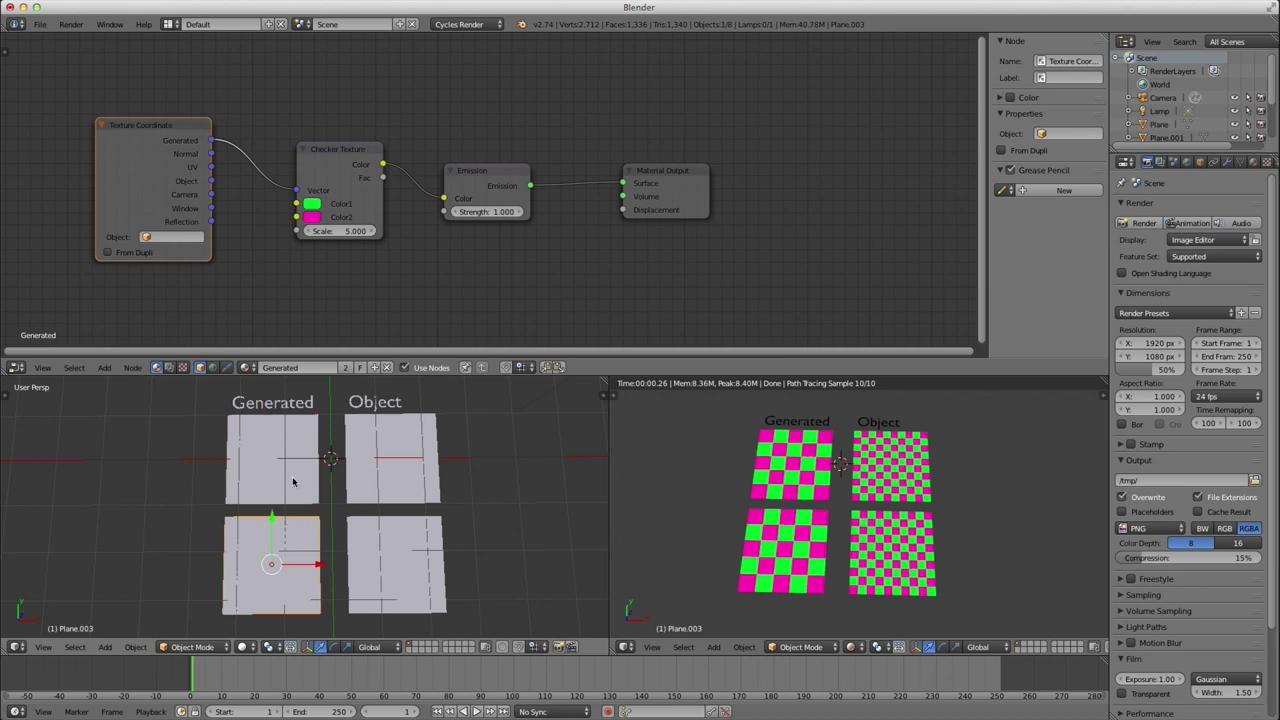
right_click(288, 495)
Step: In Edit Mode, drag the lower Generated plane's top-left vertex far left along X
right_click(295, 548)
key(Tab)
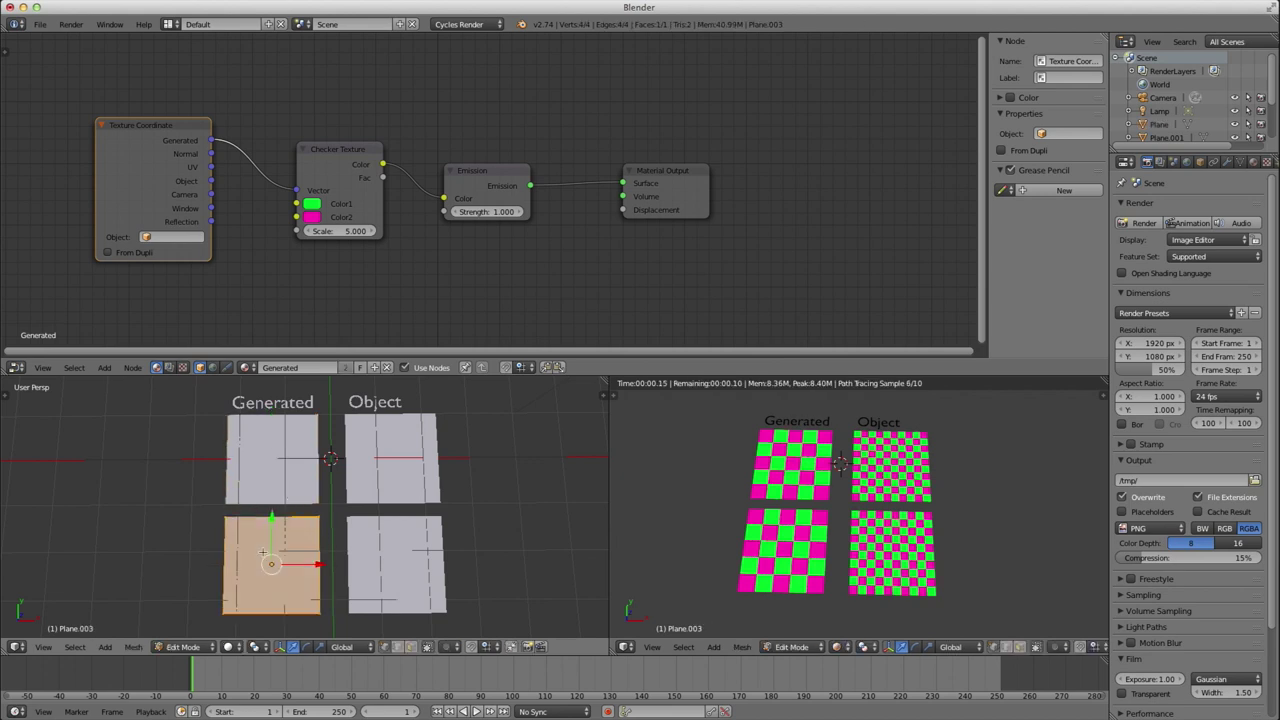
right_click(224, 517)
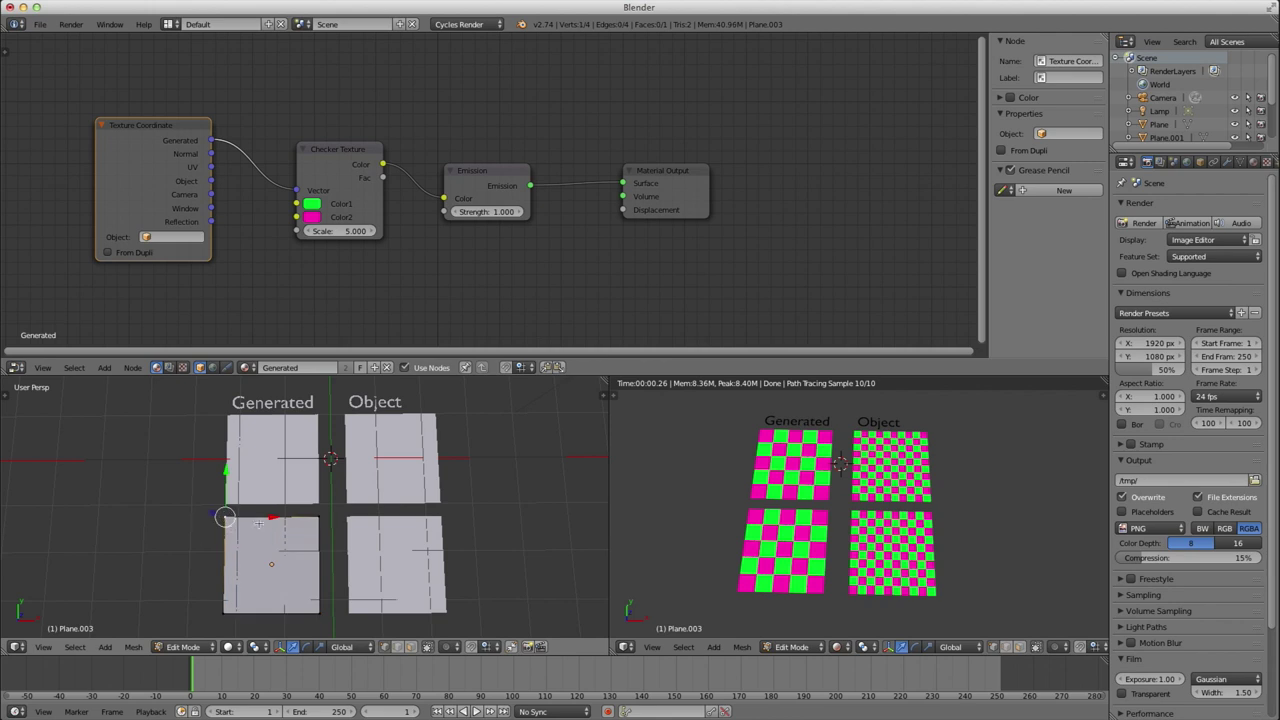
key(g)
key(x)
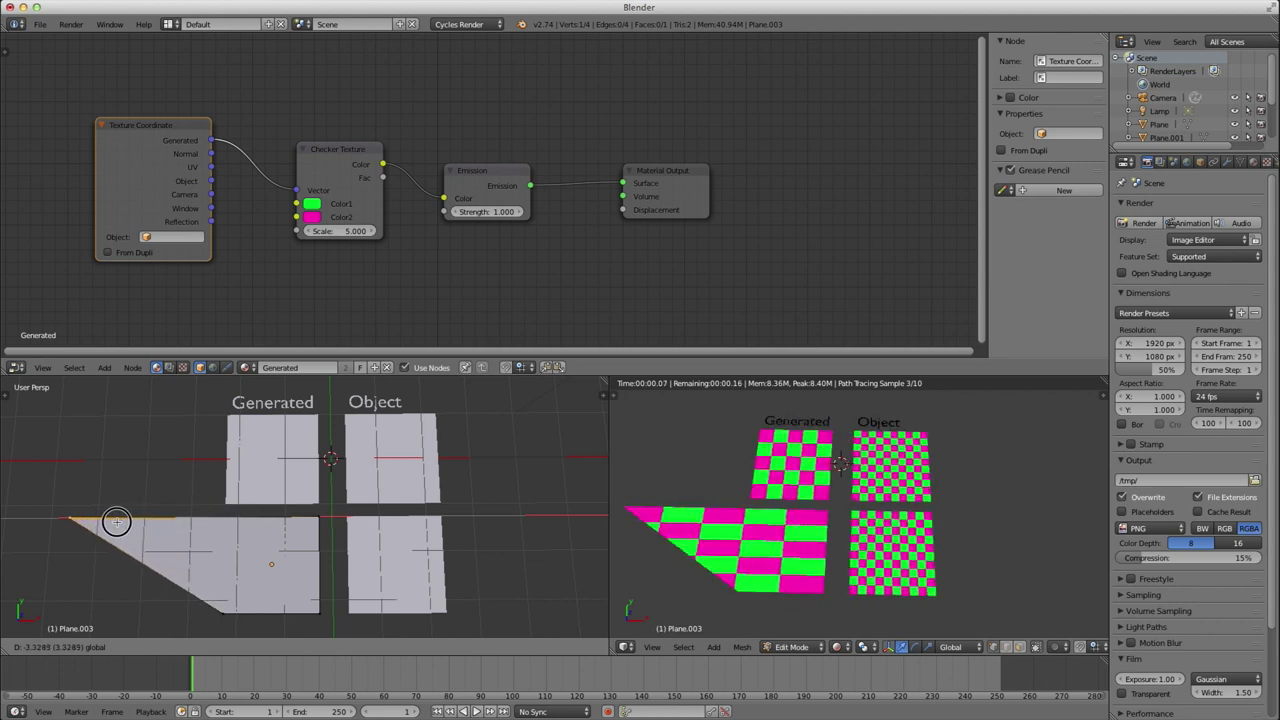
click(109, 522)
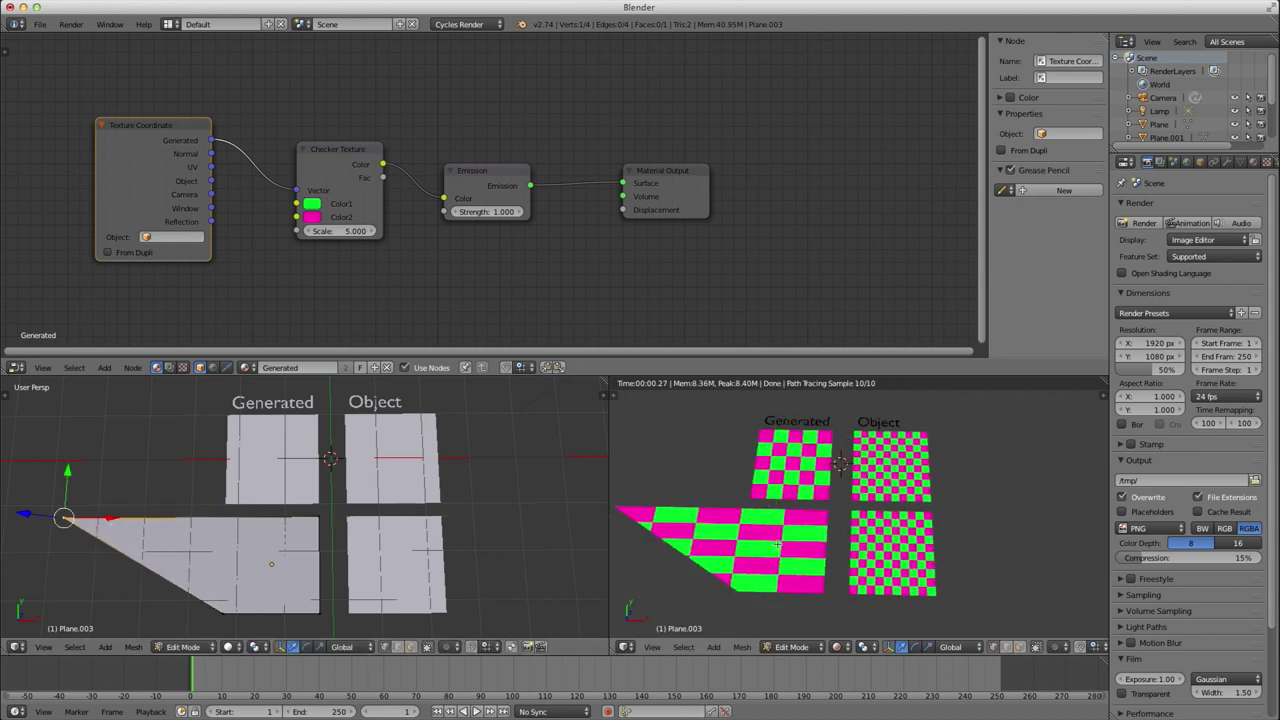
ctrl+scroll(800, 530, down, 3)
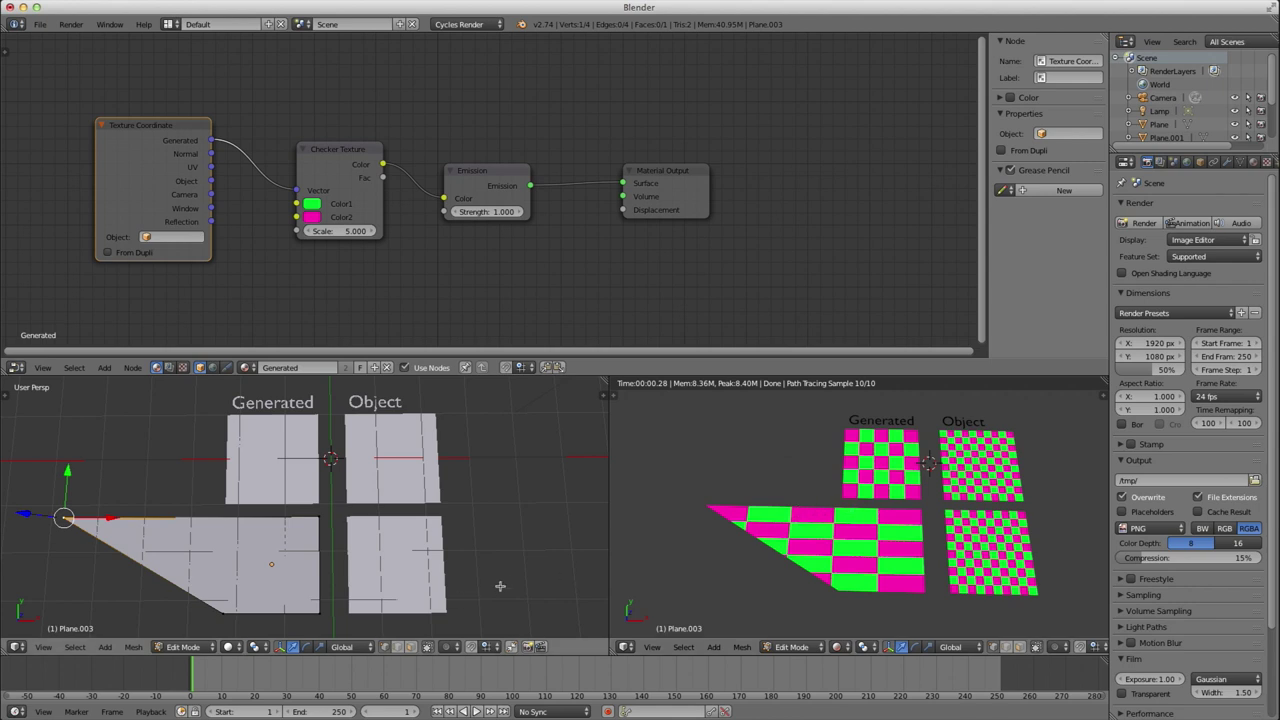
ctrl+scroll(300, 565, down, 2)
scroll(286, 529, up, 3)
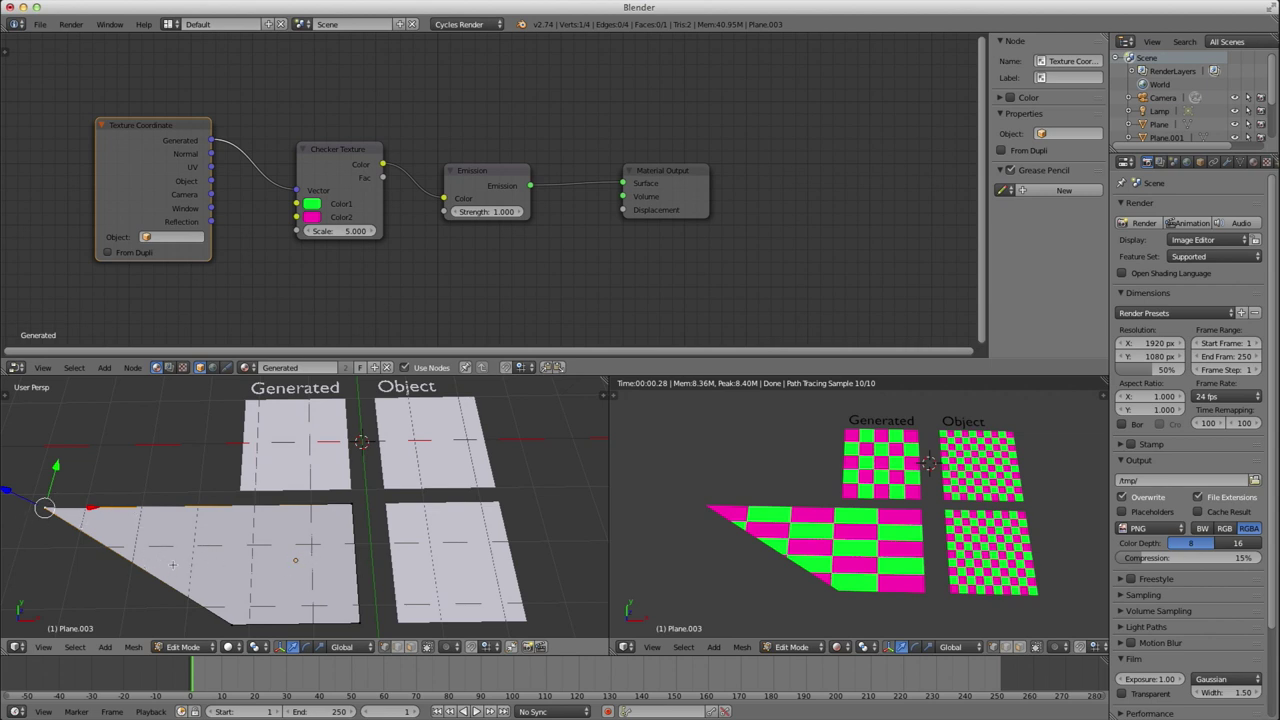
key(g)
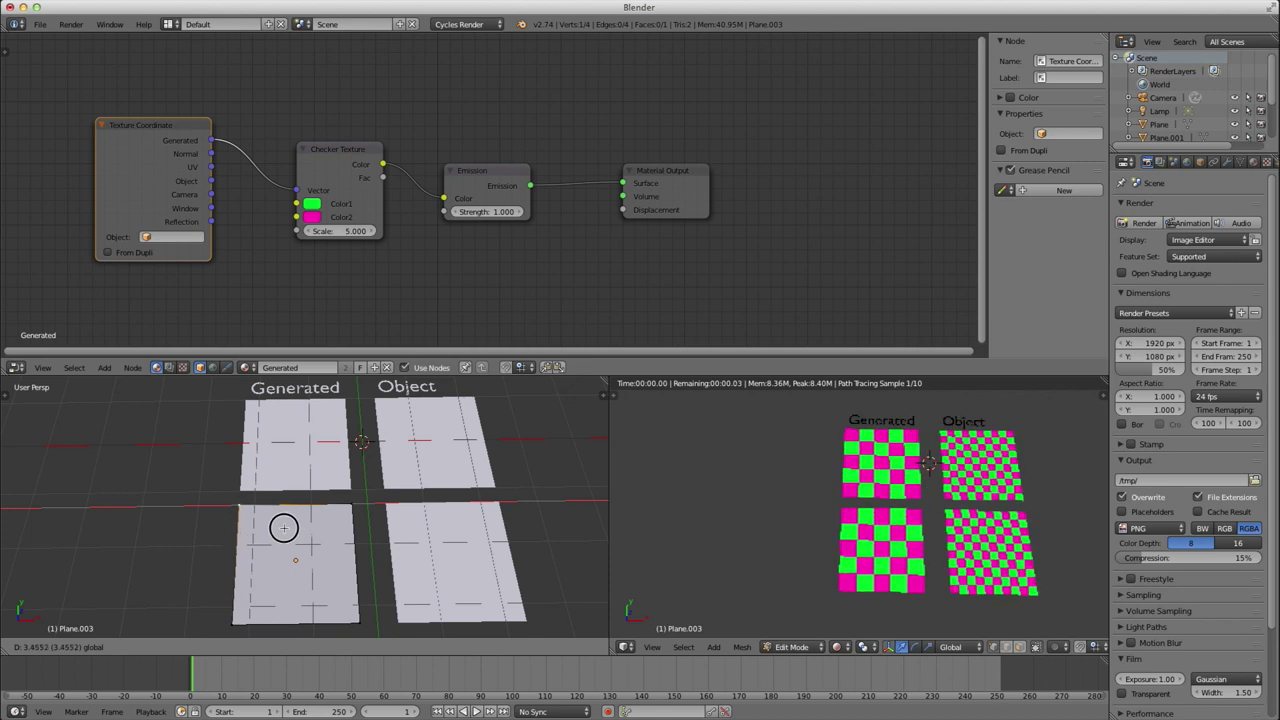
click(354, 550)
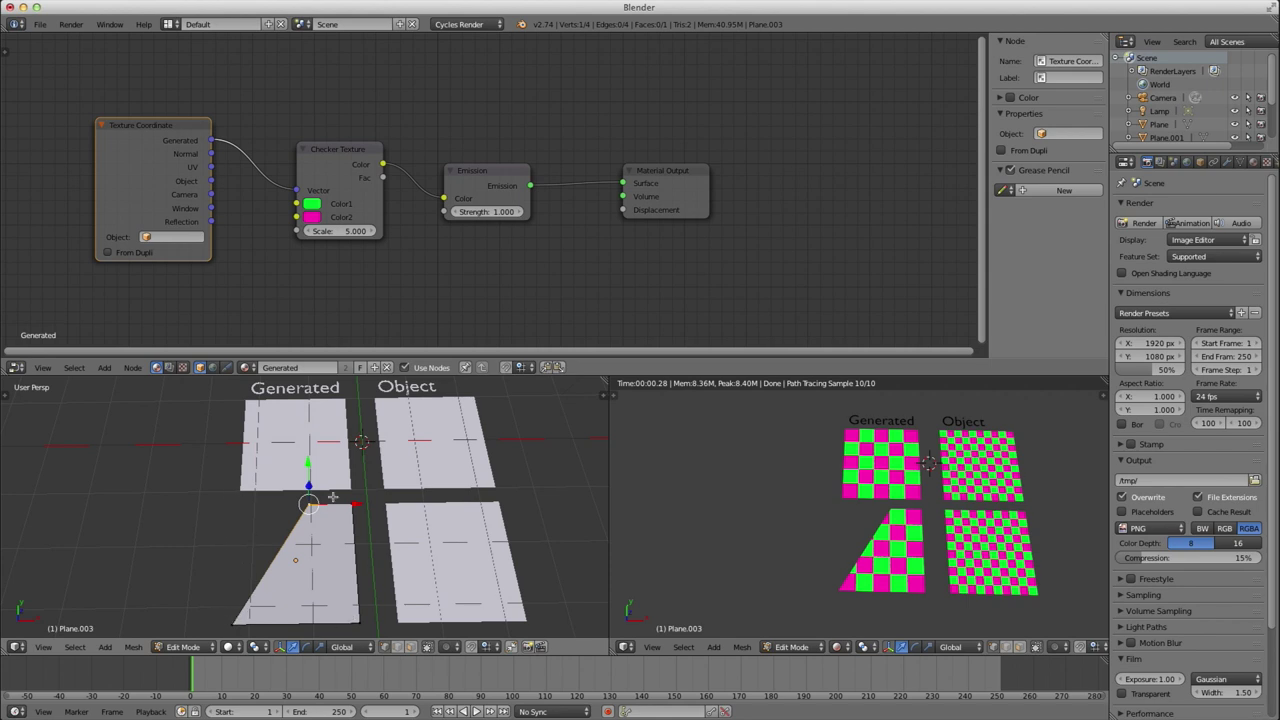
drag(355, 507, 286, 505)
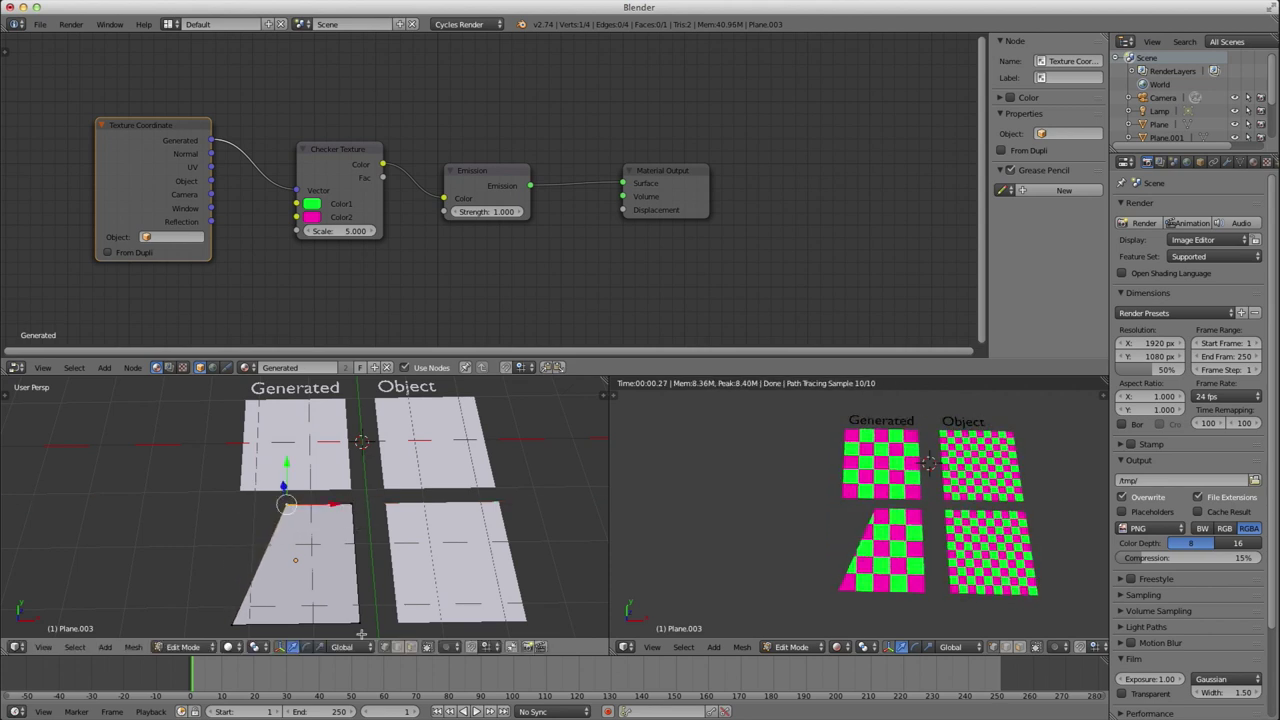
shift+right_click(237, 622)
key(g)
key(x)
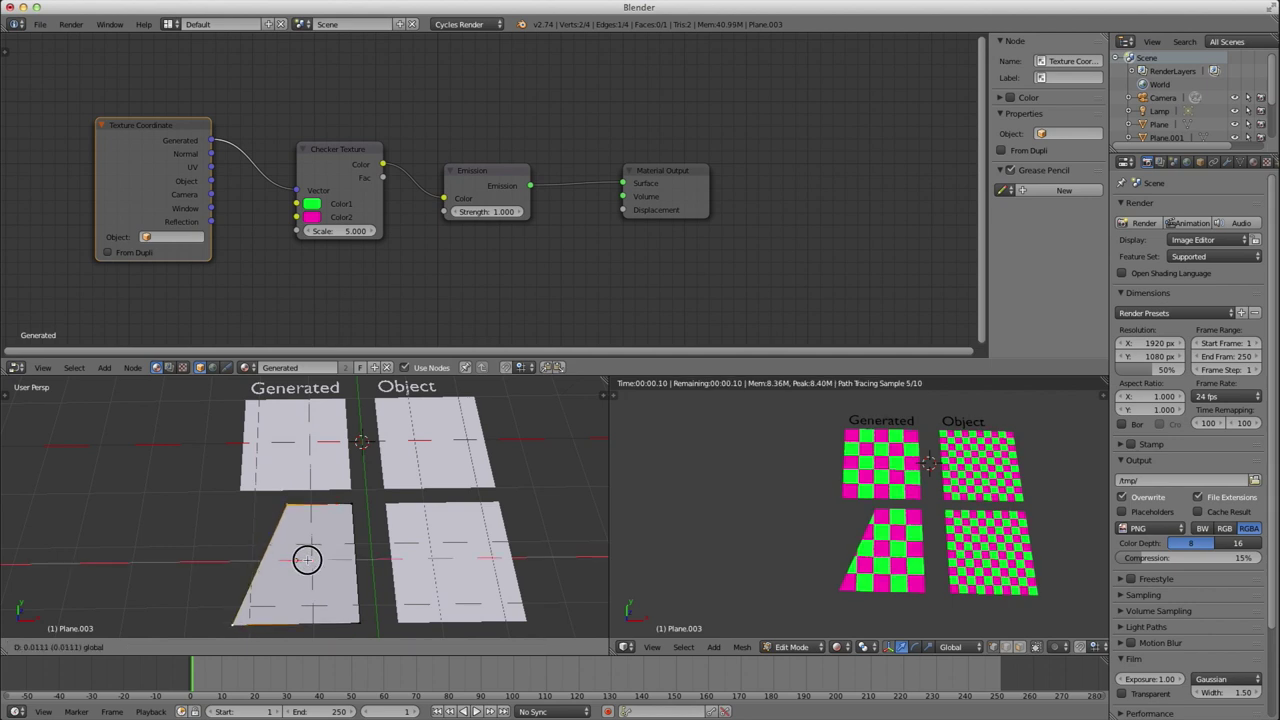
click(340, 557)
right_click(323, 503)
key(g)
key(x)
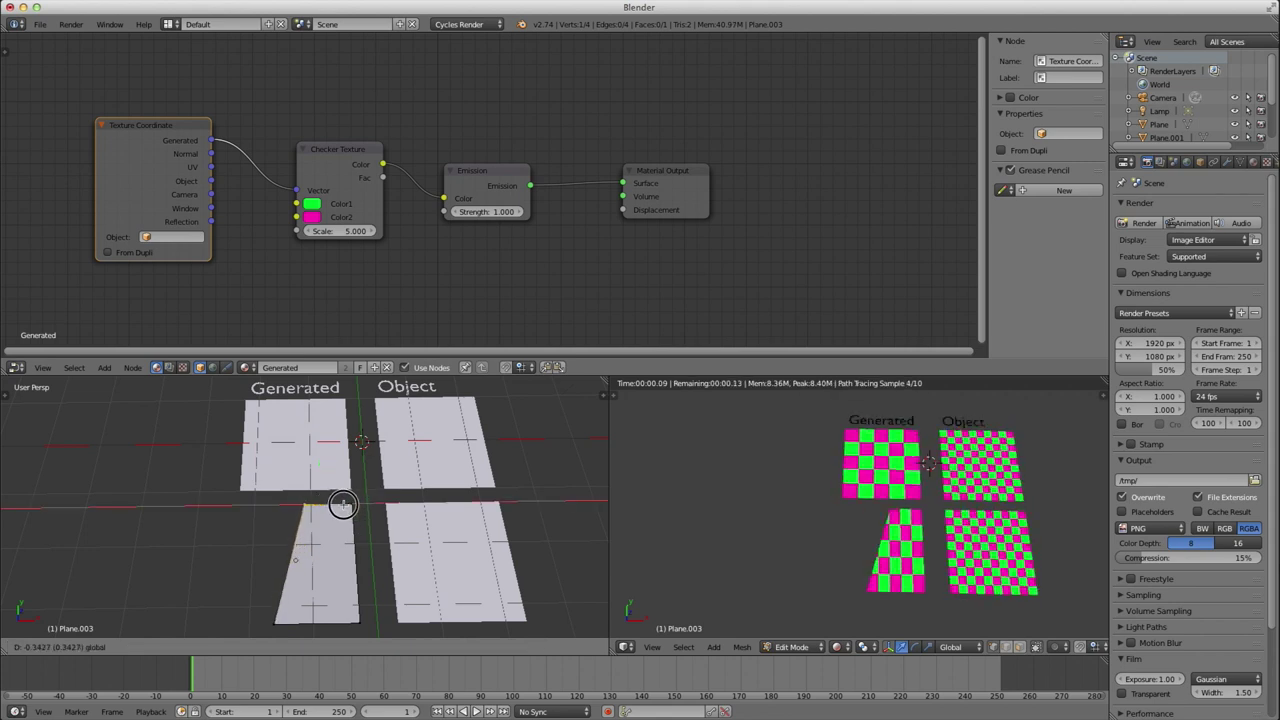
click(302, 510)
shift+right_click(273, 626)
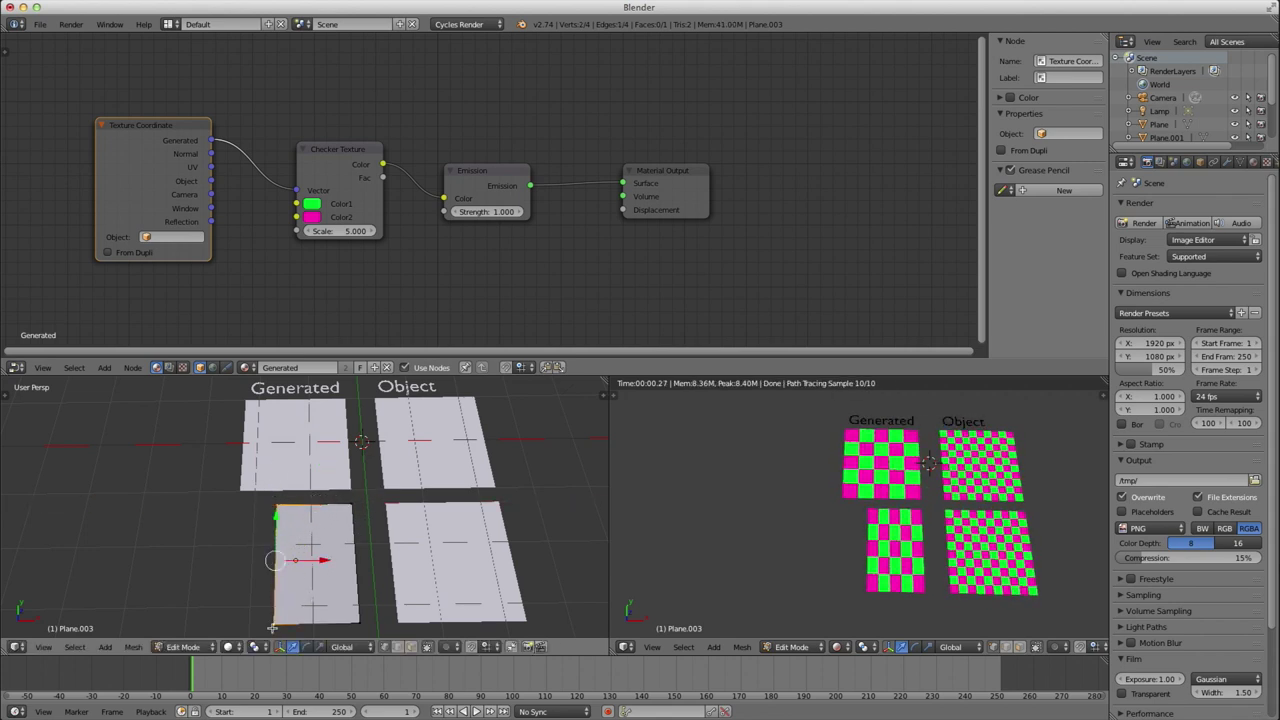
key(g)
key(x)
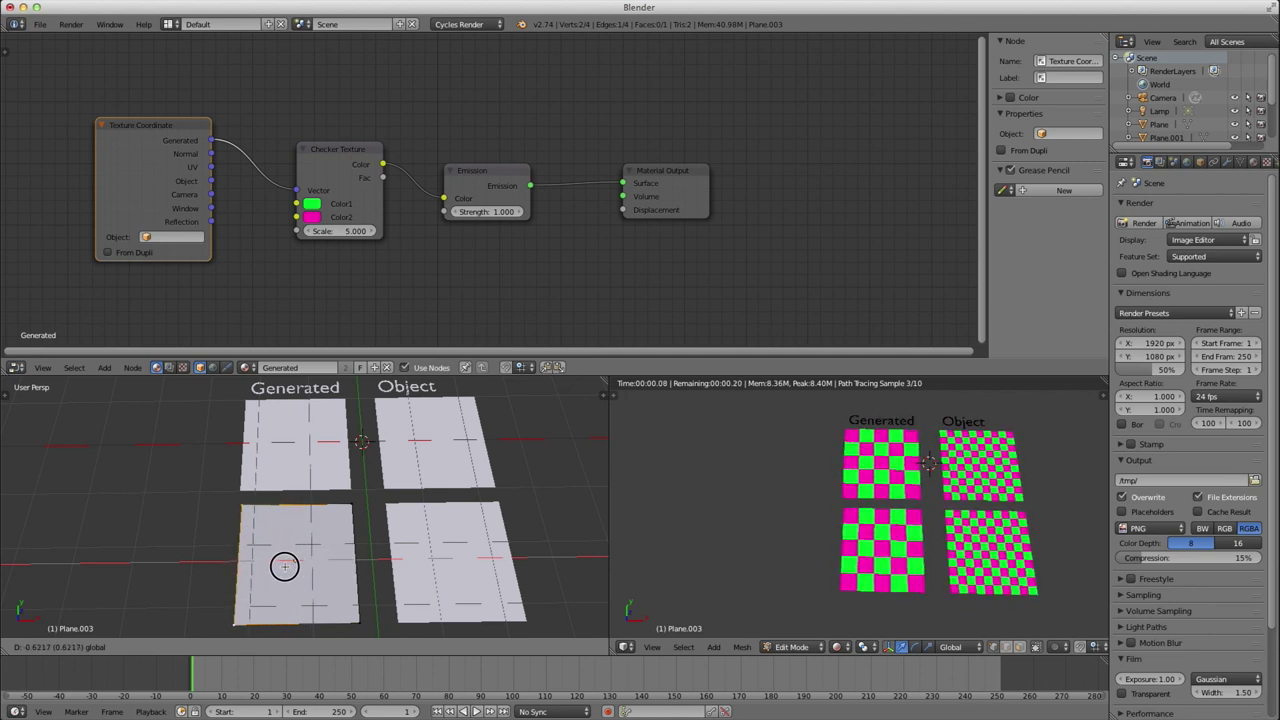
click(285, 566)
right_click(238, 504)
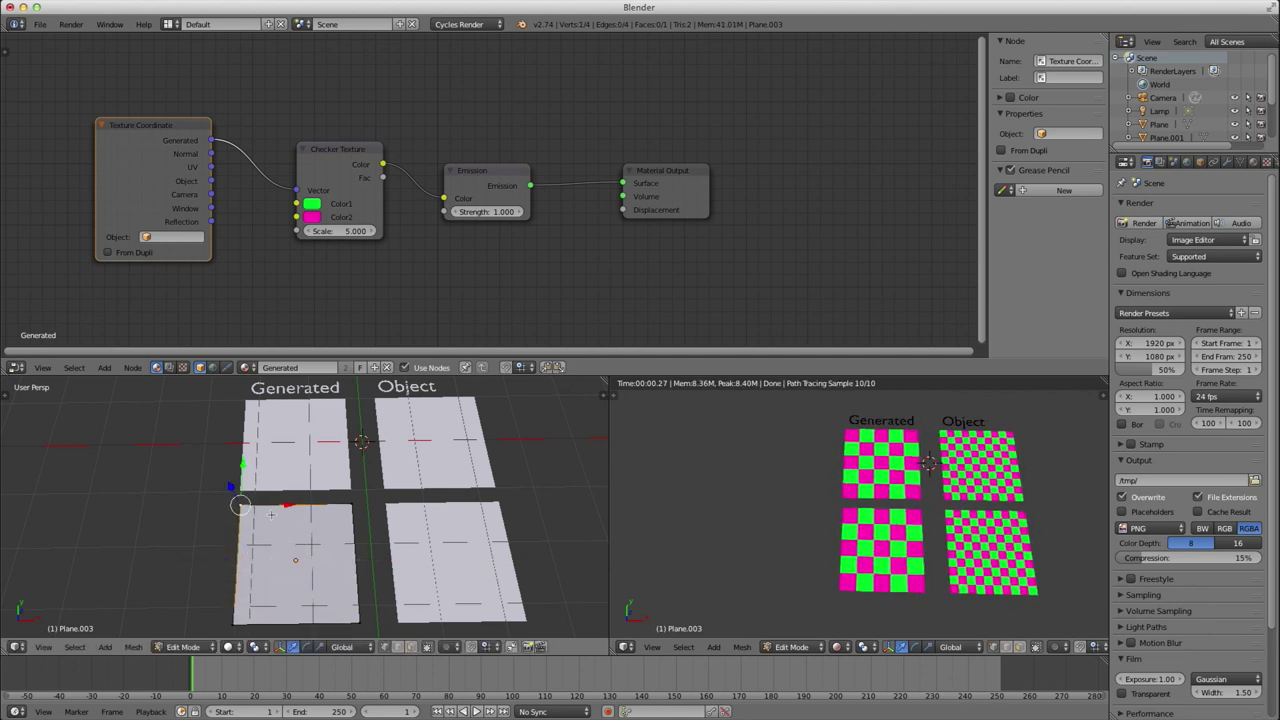
key(g)
key(x)
click(141, 512)
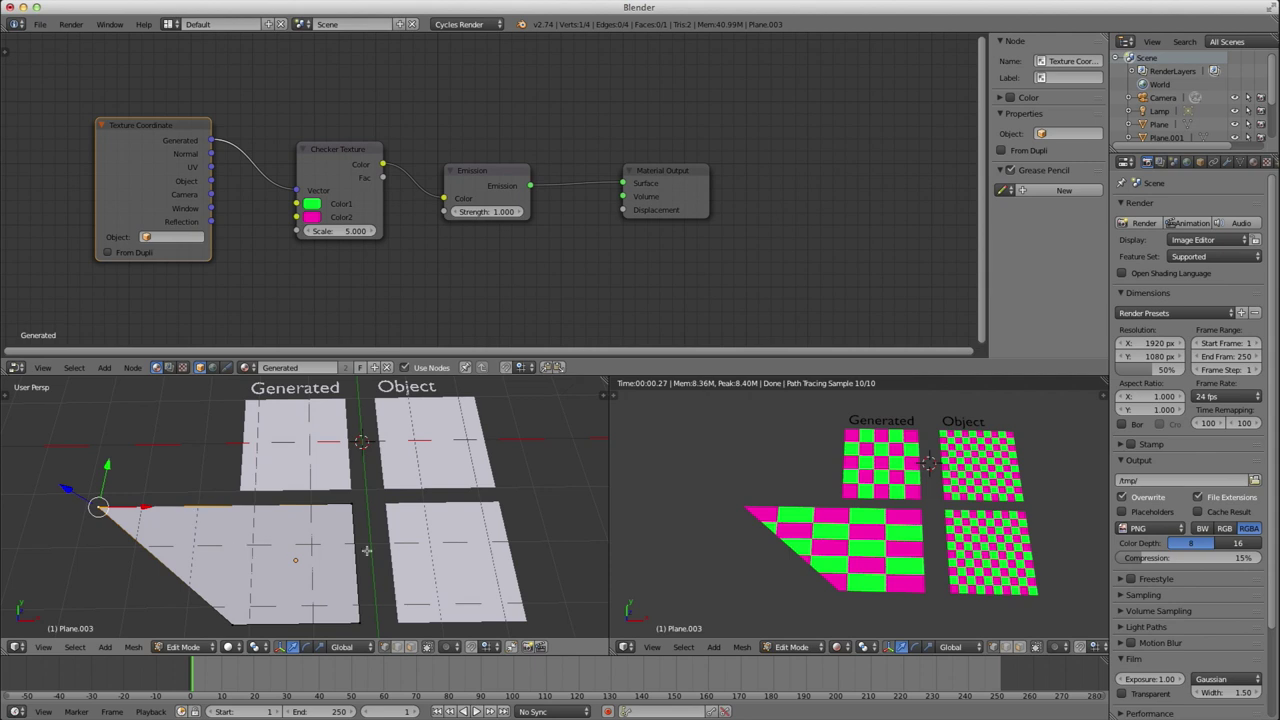
Step: Select the lower Object plane and slide its top-right vertex left along X
key(Tab)
right_click(449, 554)
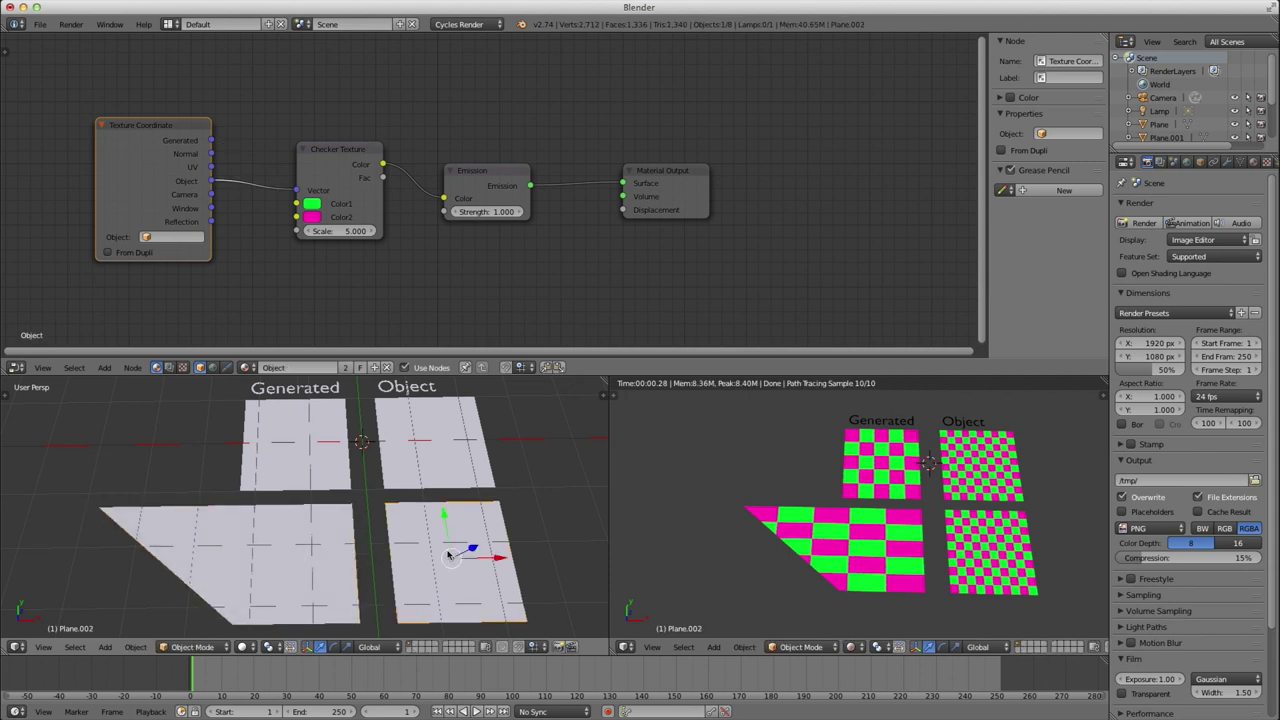
key(Tab)
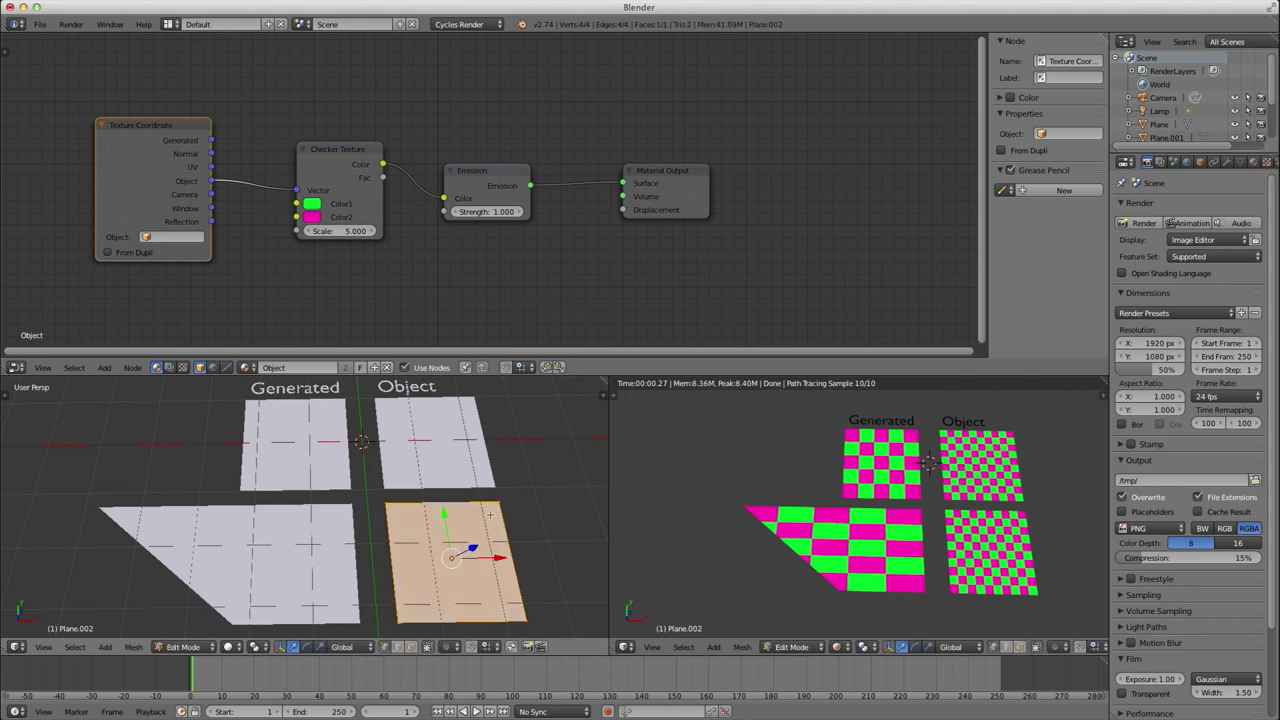
right_click(497, 502)
shift+middle_drag(500, 491, 413, 535)
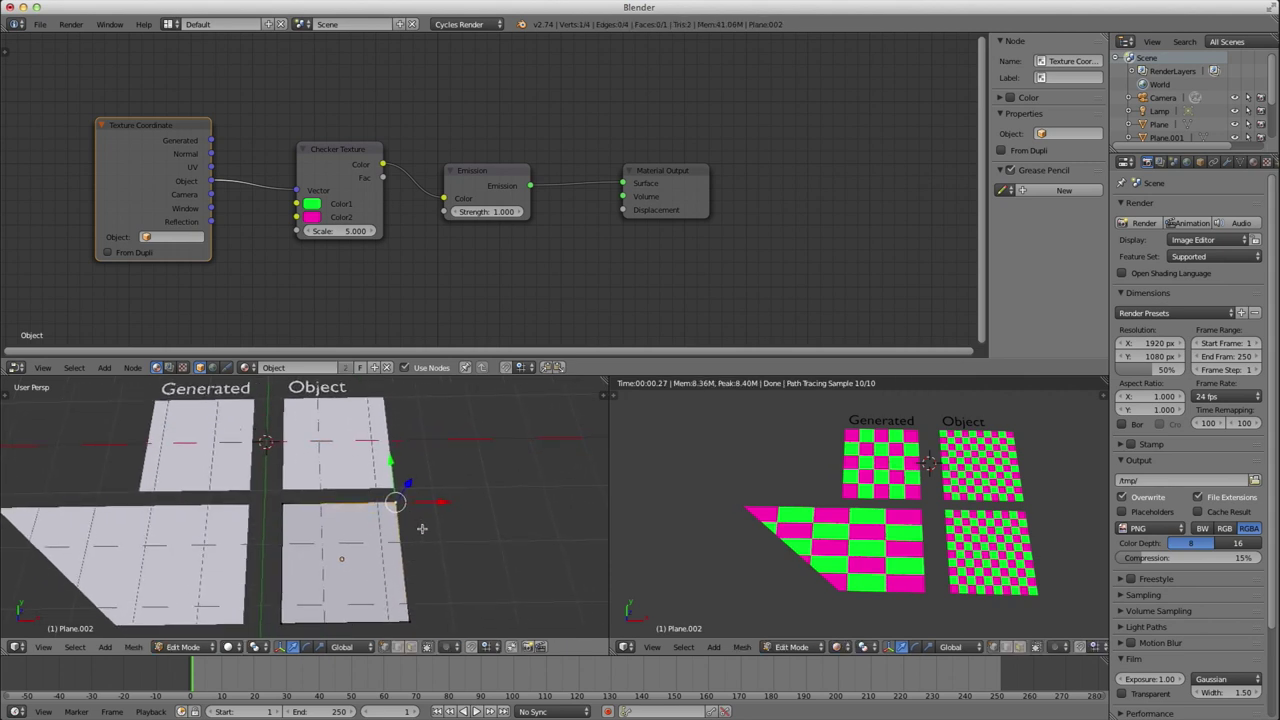
key(g)
key(x)
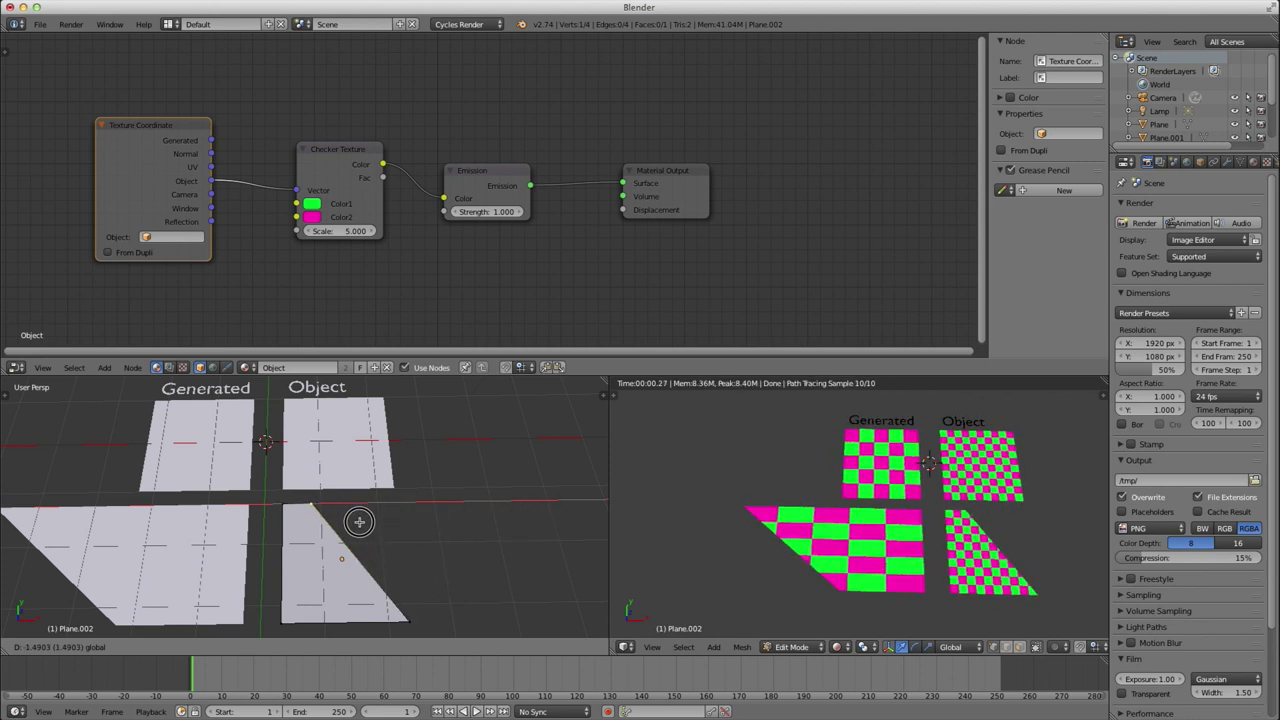
click(567, 532)
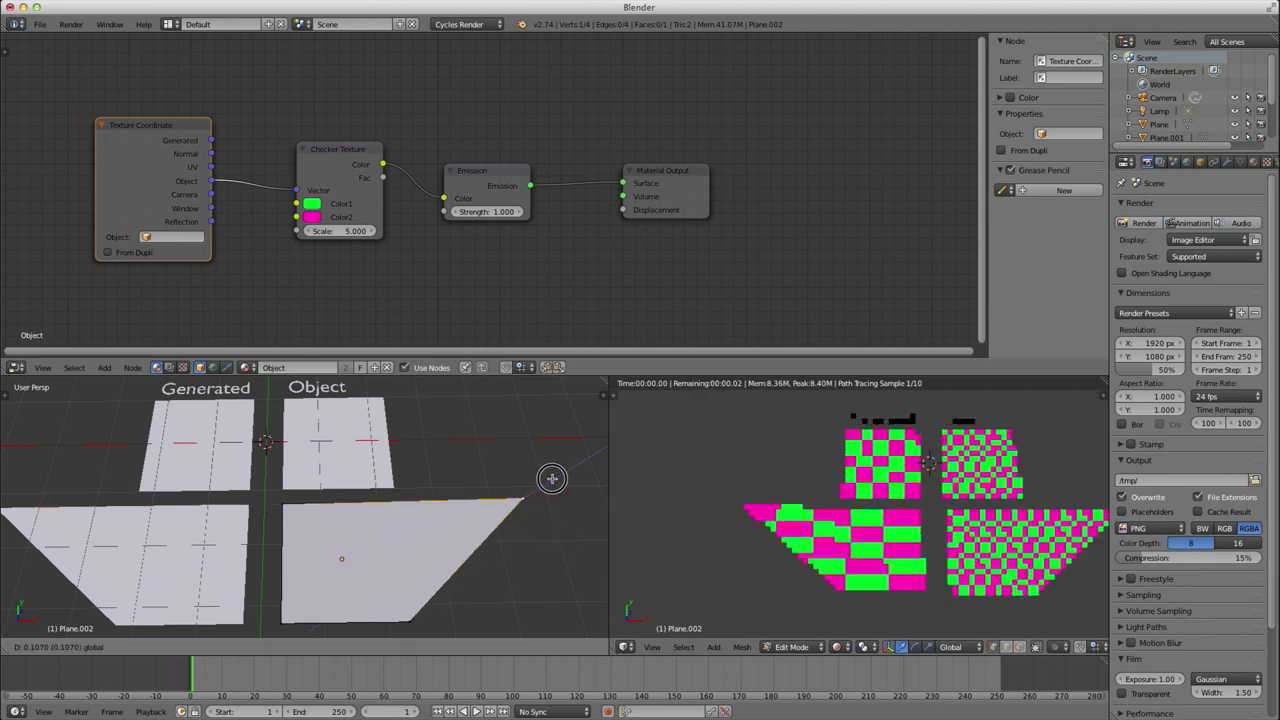
Step: Try moving the plane's bottom vertex vertically, then cancel the Z move
drag(558, 481, 526, 485)
right_click(410, 620)
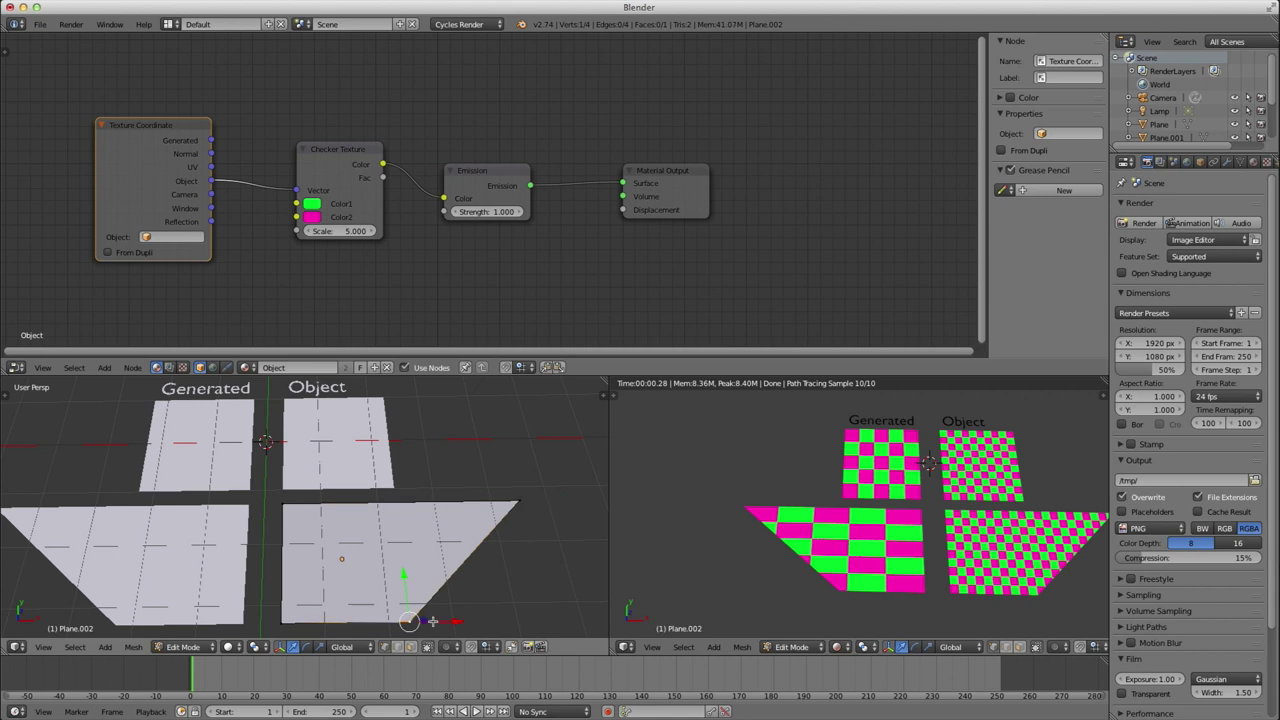
key(g)
key(z)
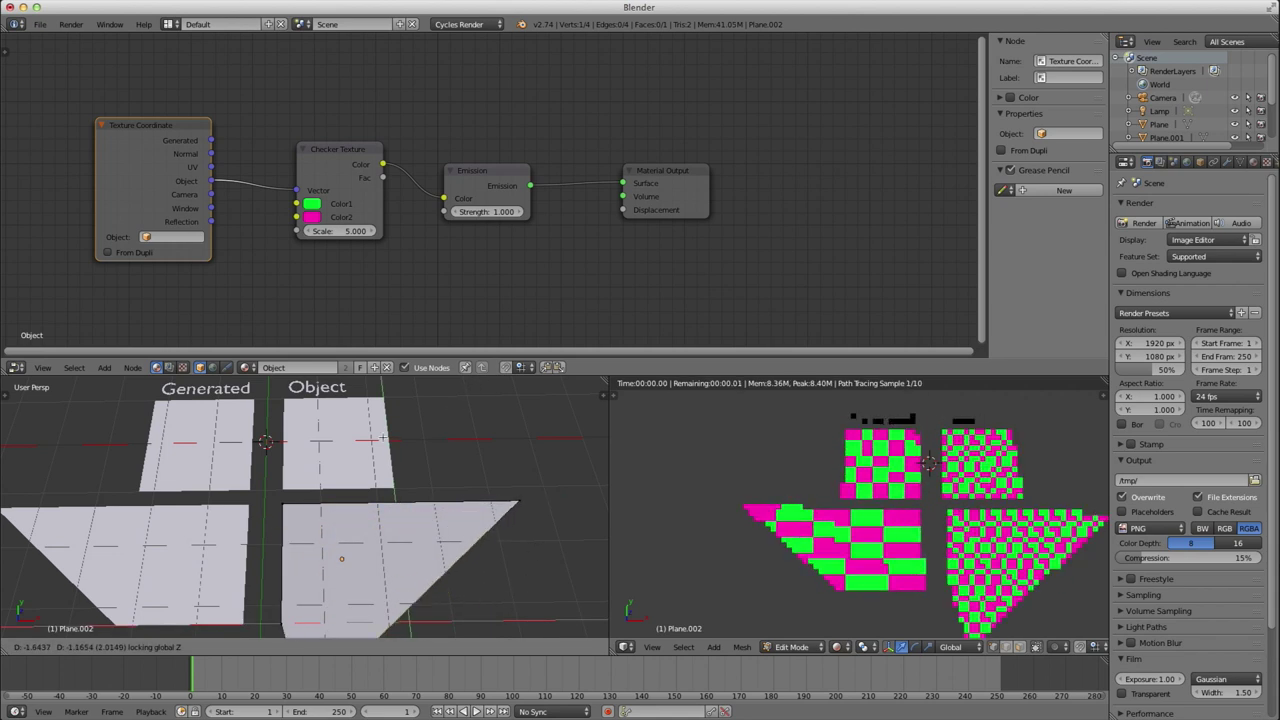
key(Escape)
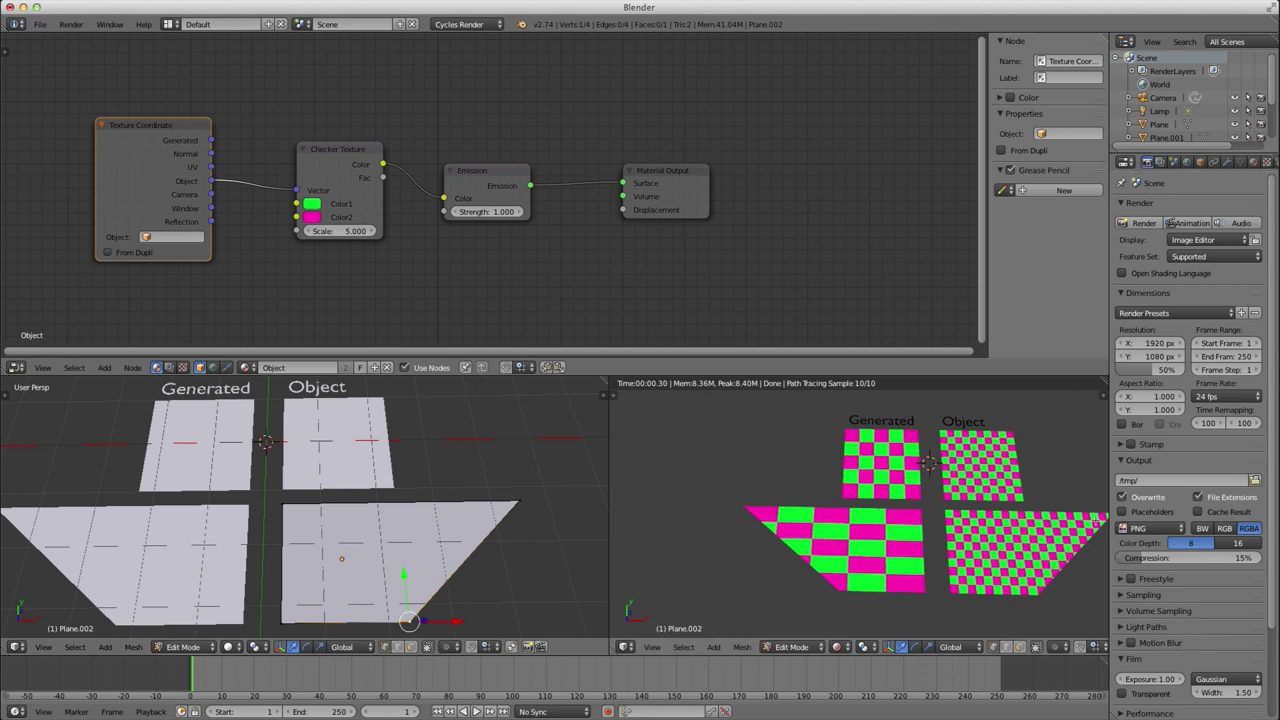
Step: Shift the top-right vertex along X again to finish the slanted trapezoid edge
right_click(520, 502)
key(g)
key(x)
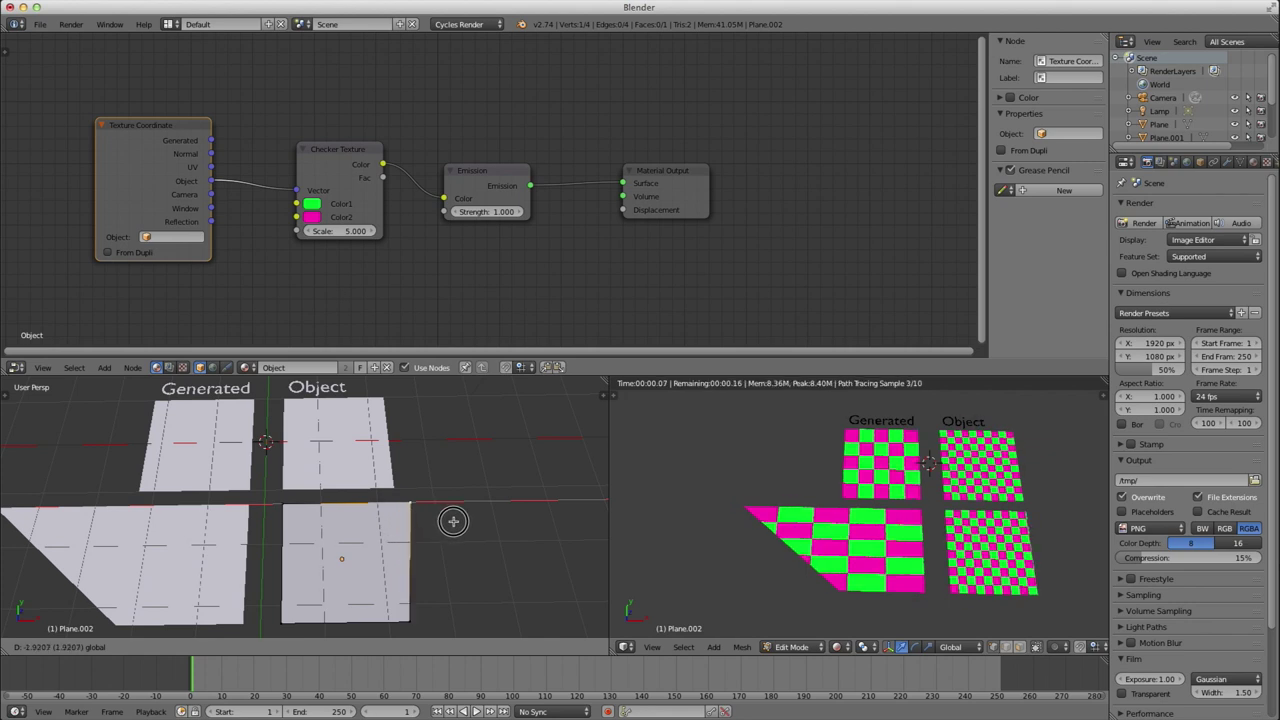
click(581, 532)
scroll(470, 566, down, 1)
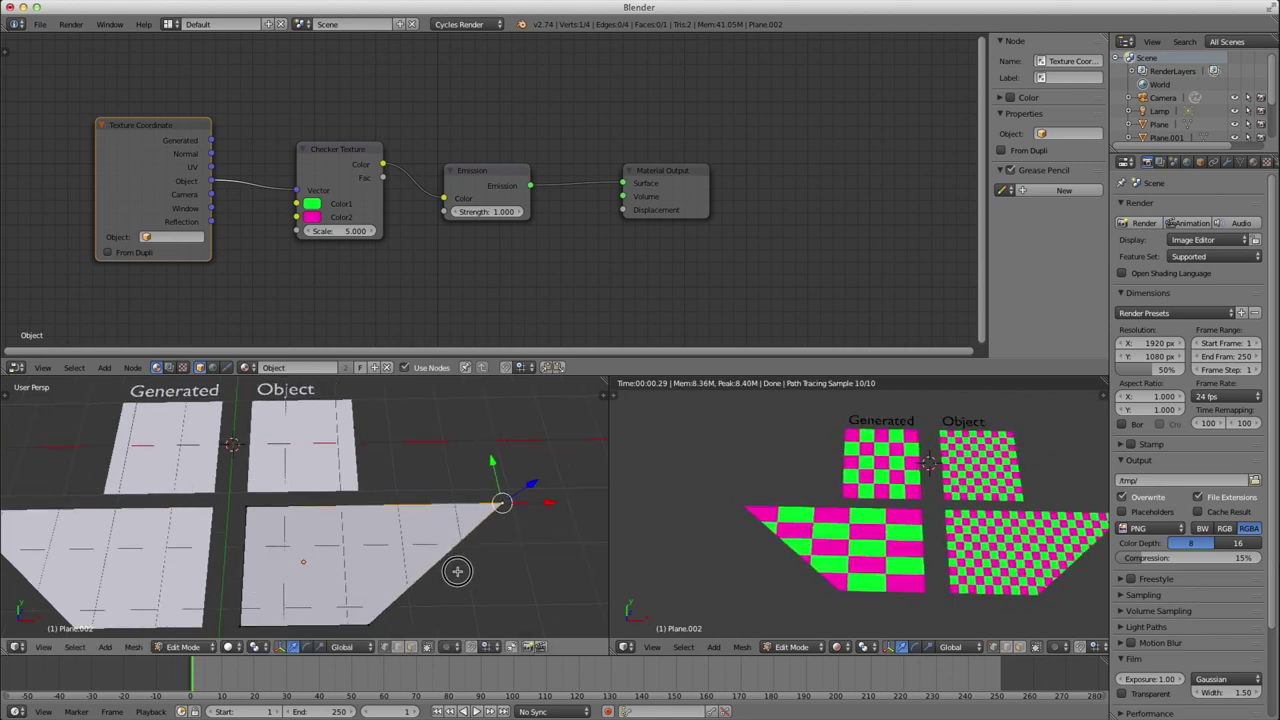
scroll(457, 570, down, 1)
shift+middle_drag(404, 551, 449, 560)
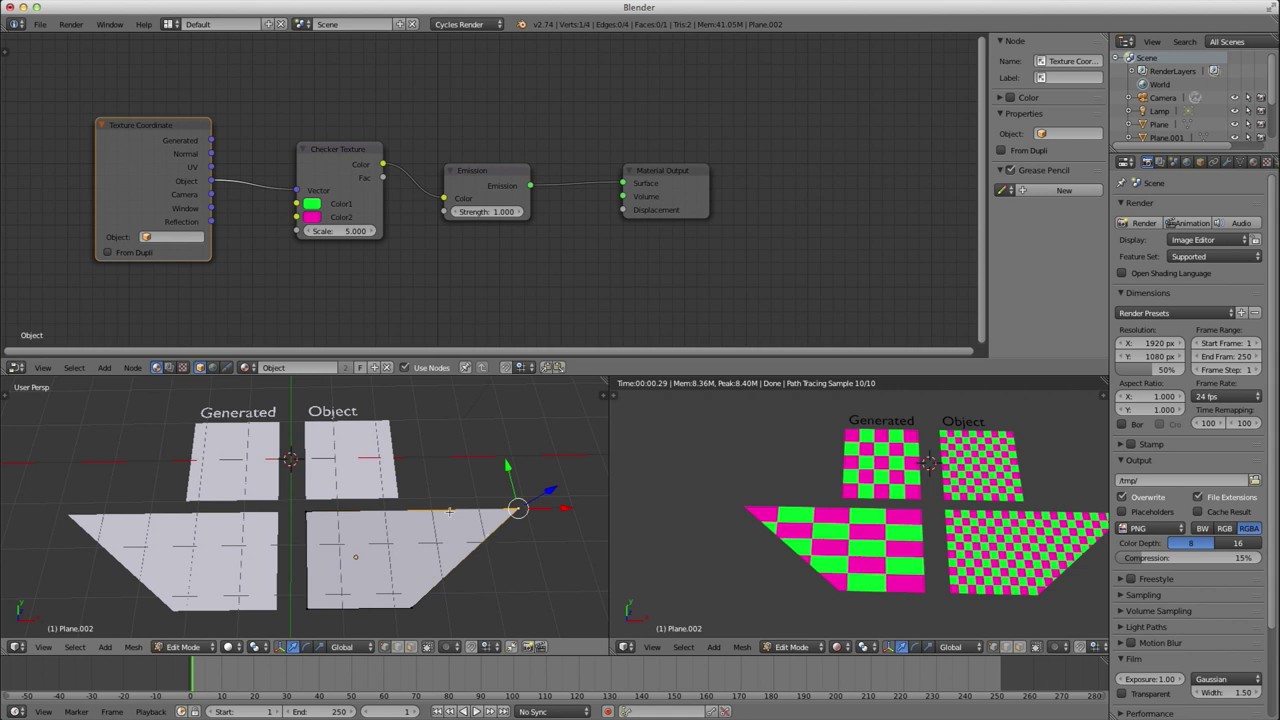
key(Tab)
Step: Show the transform sidebar for the top Object plane and toggle the maximized 3D view
right_click(363, 467)
key(Tab)
key(Tab)
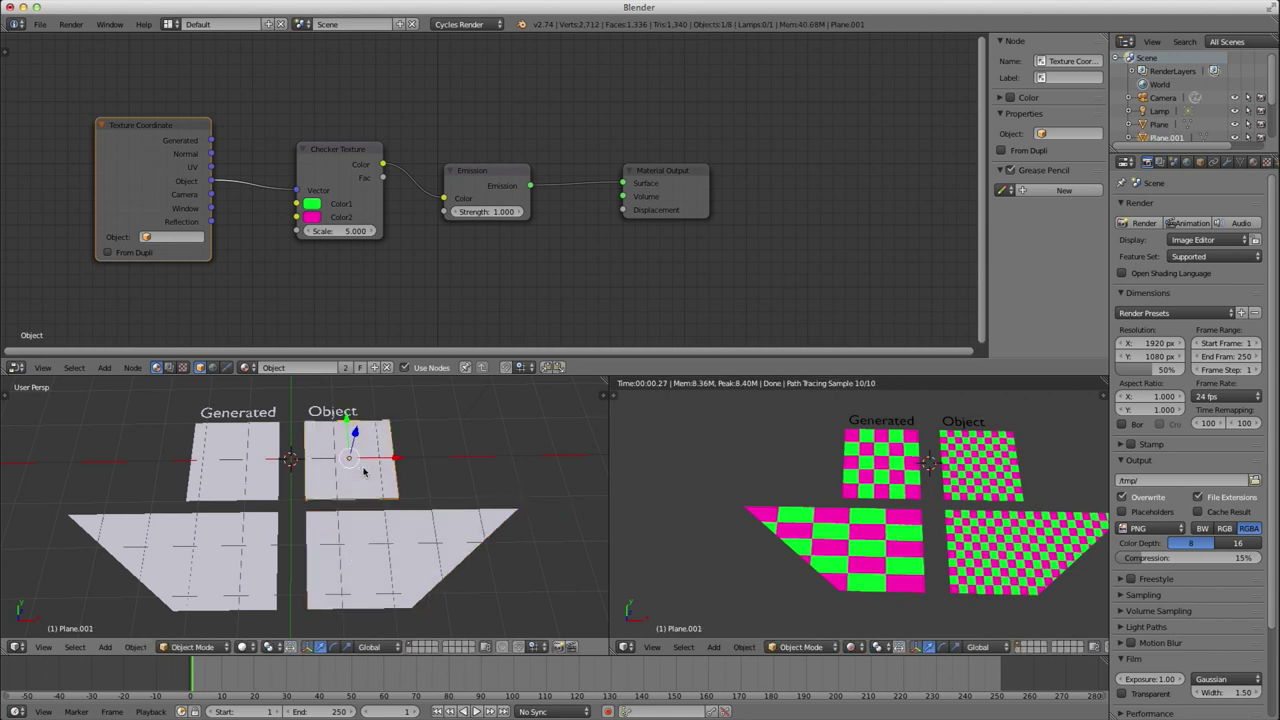
key(n)
scroll(494, 486, up, 4)
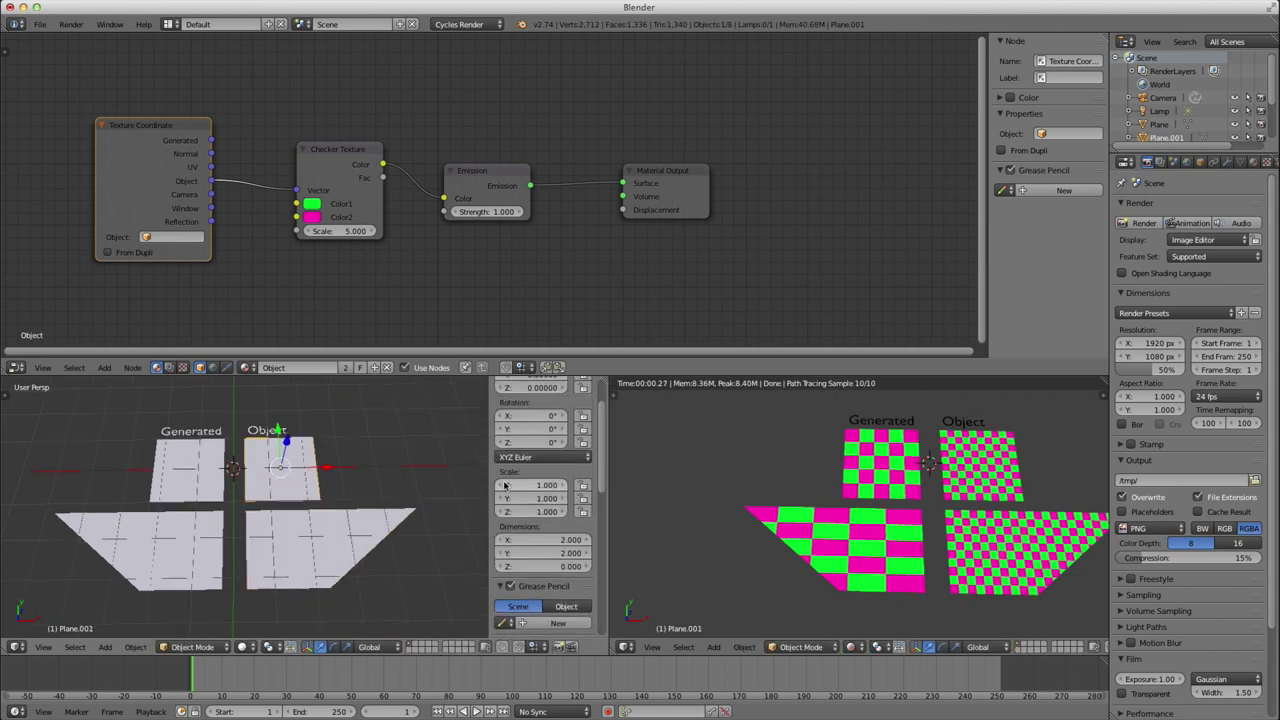
key(ctrl+Up)
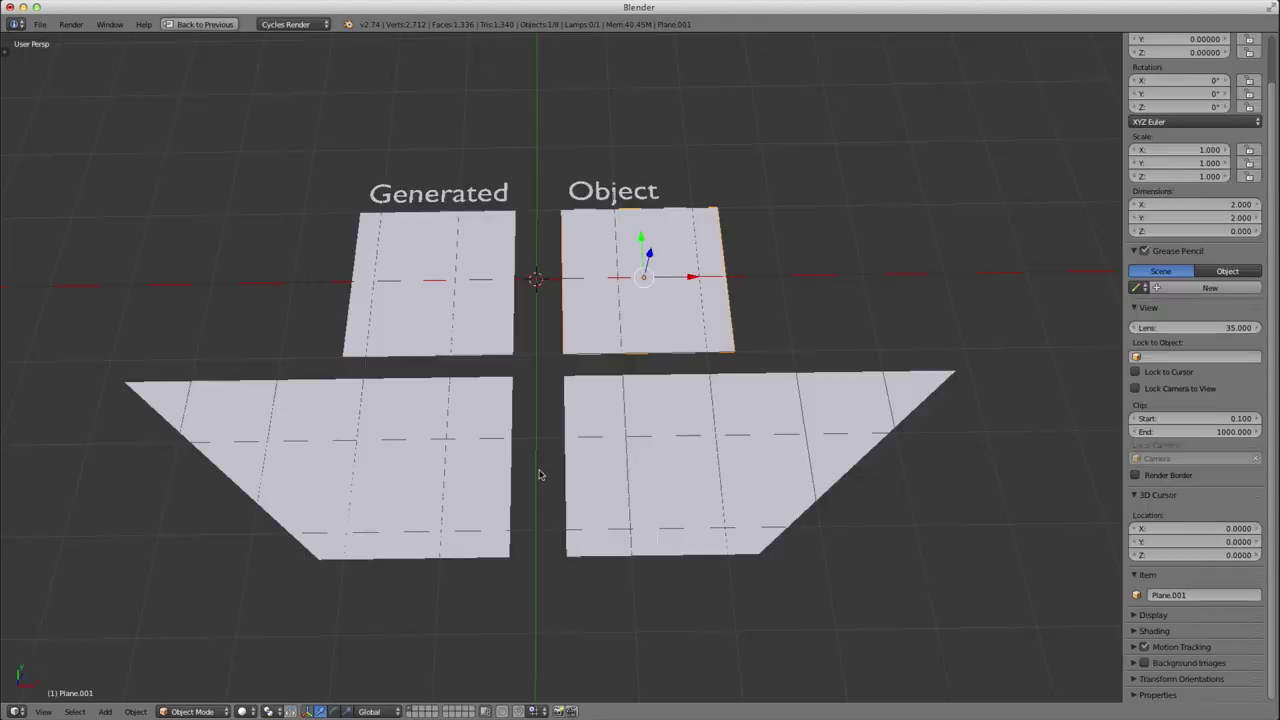
scroll(1201, 160, up, 2)
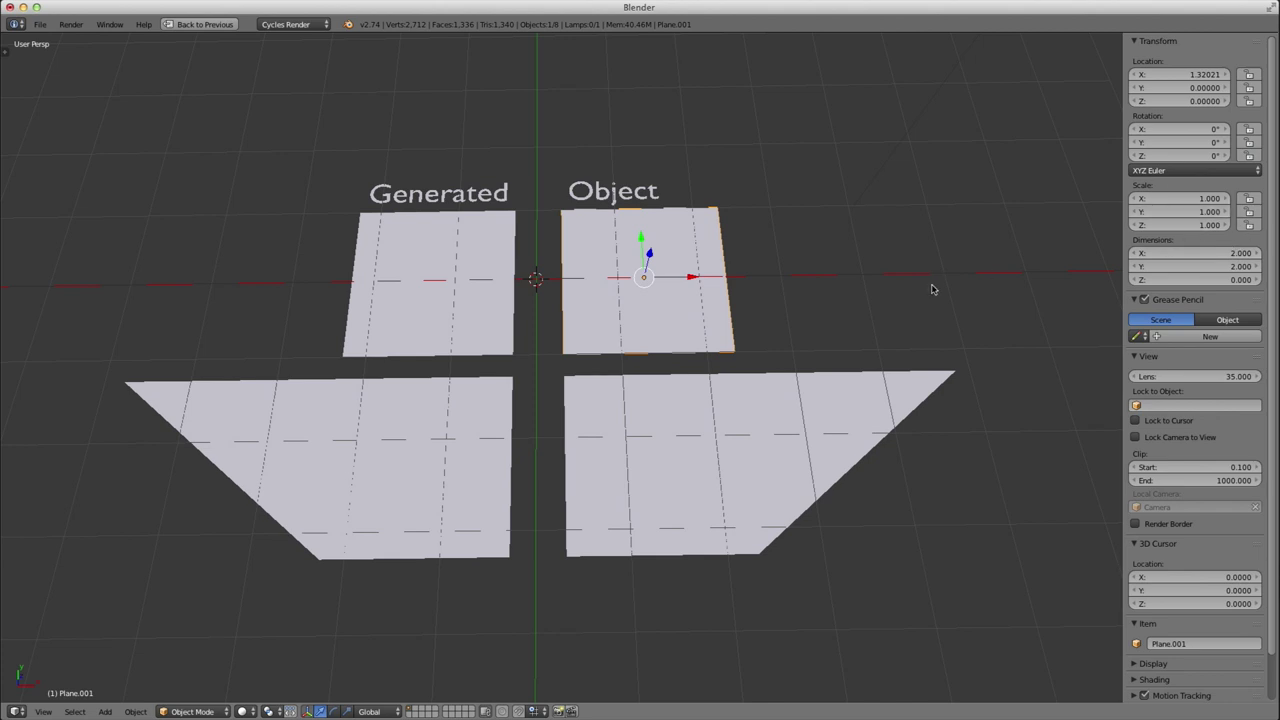
key(ctrl+Up)
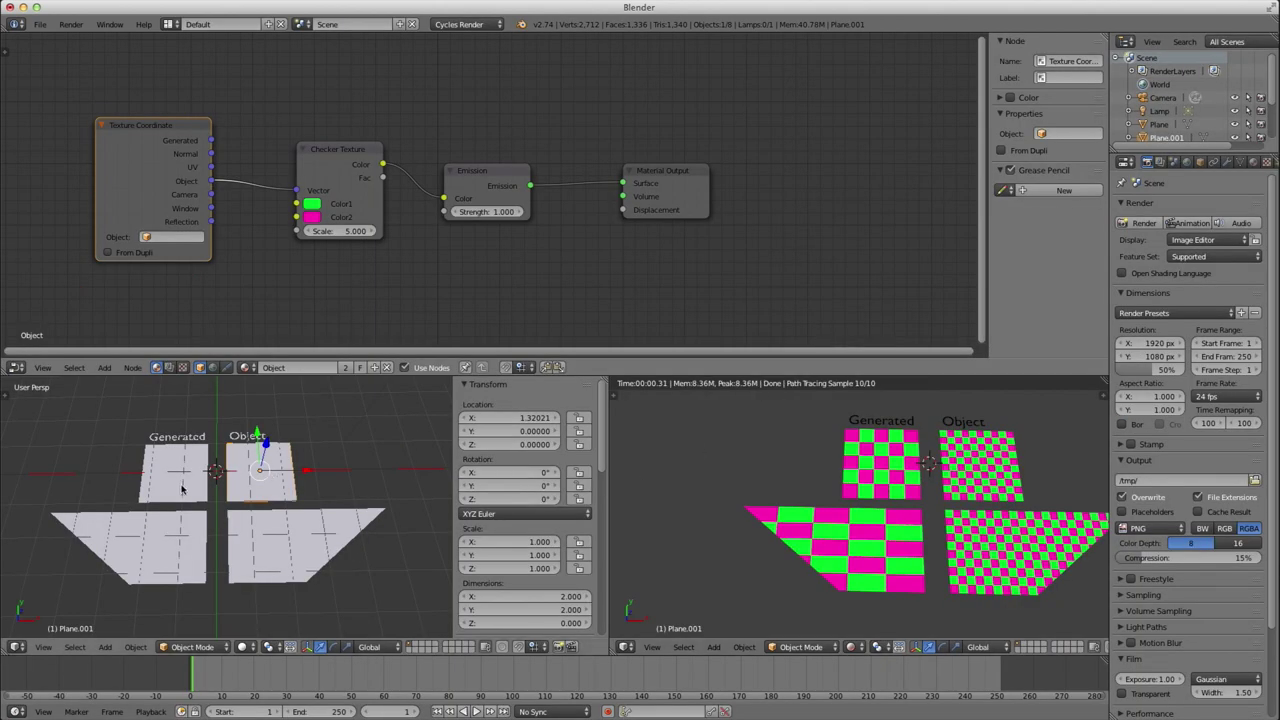
Step: Trial-move and rotate the Generated and Object planes, cancelling each change
right_click(182, 488)
key(g)
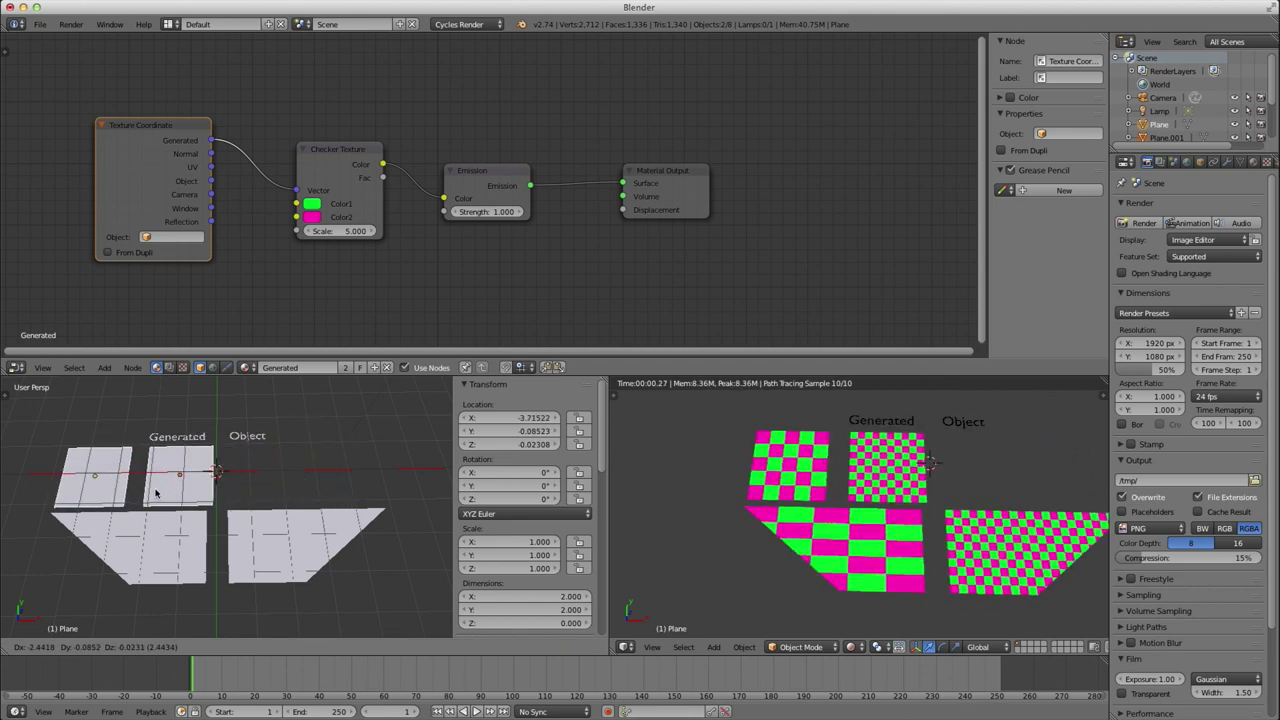
right_click(216, 487)
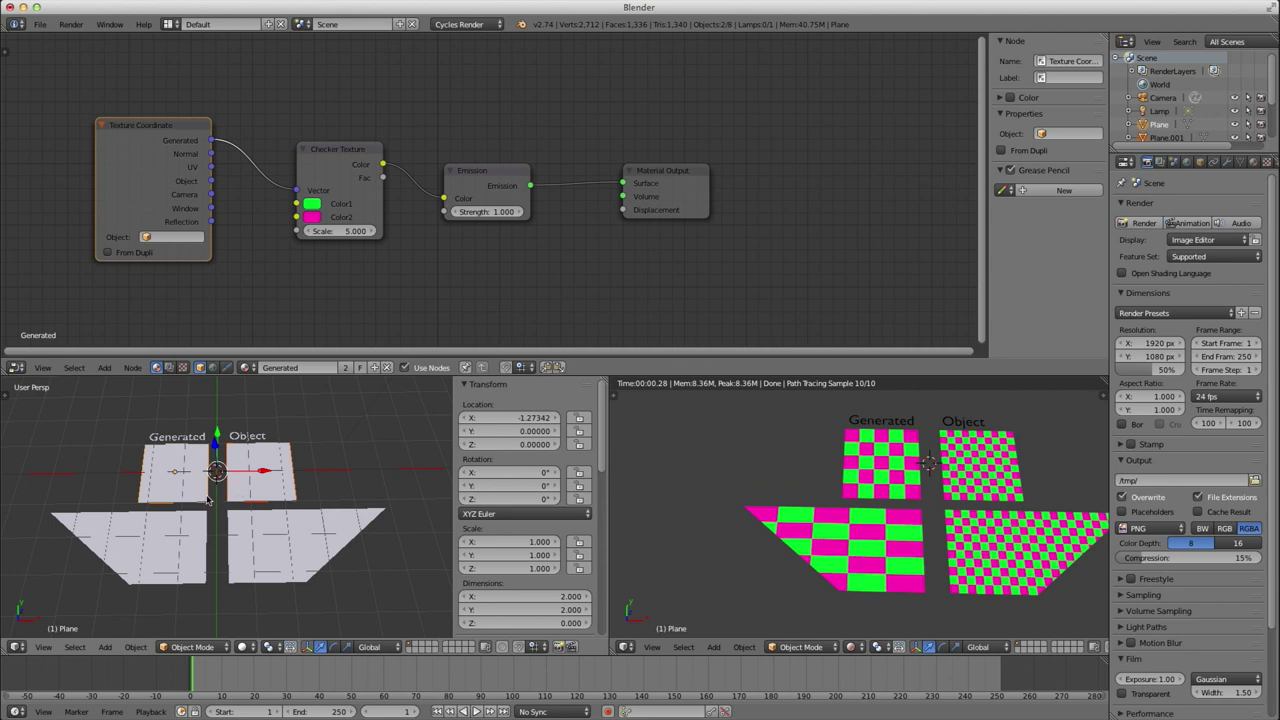
right_click(148, 495)
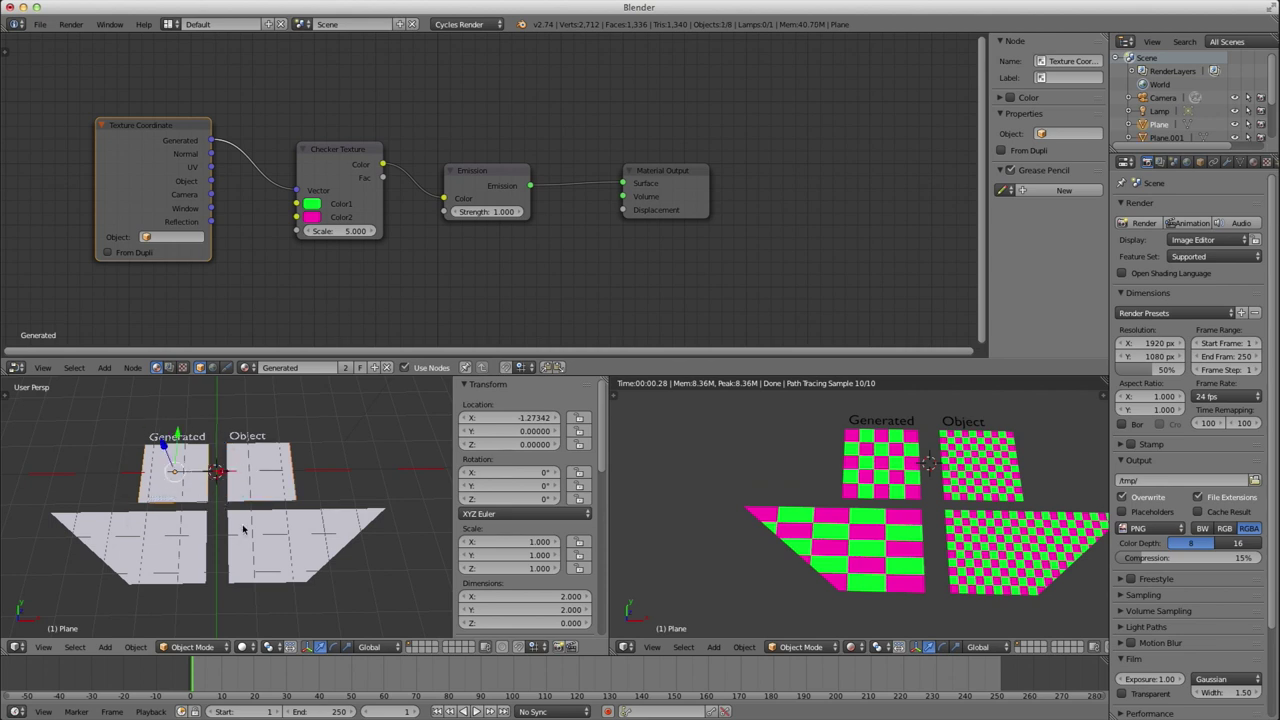
key(r)
key(r)
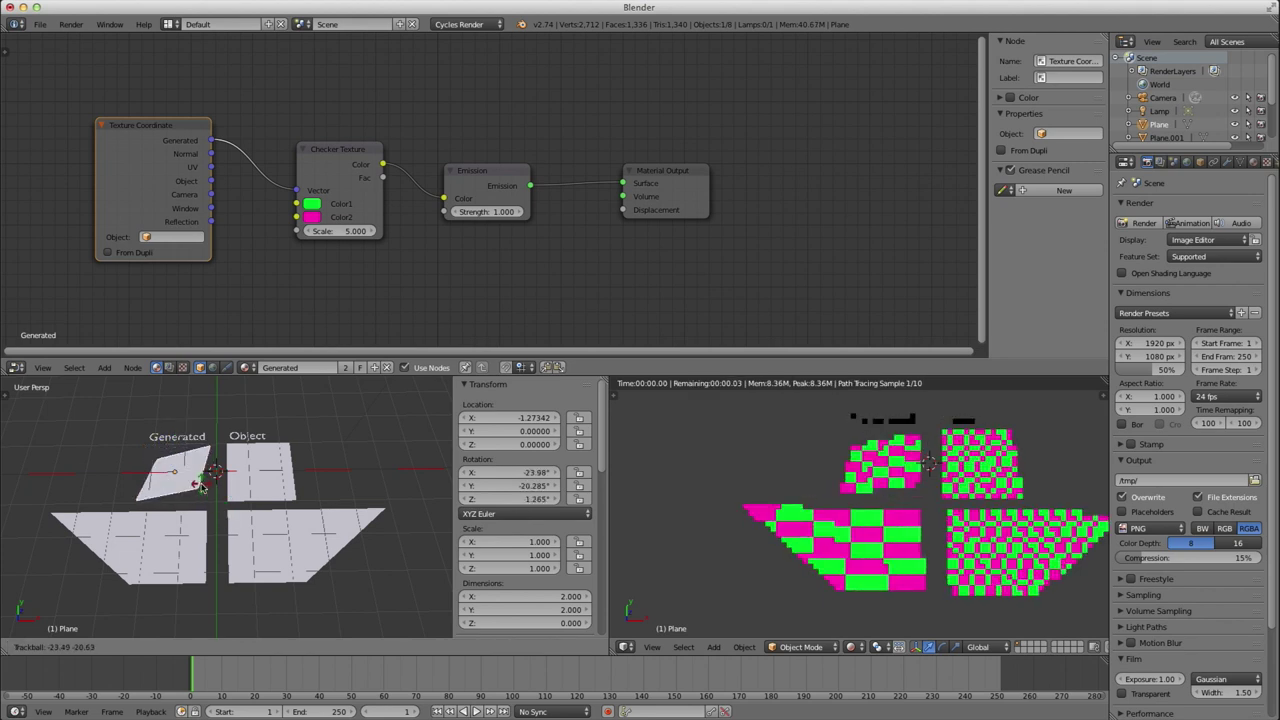
right_click(178, 527)
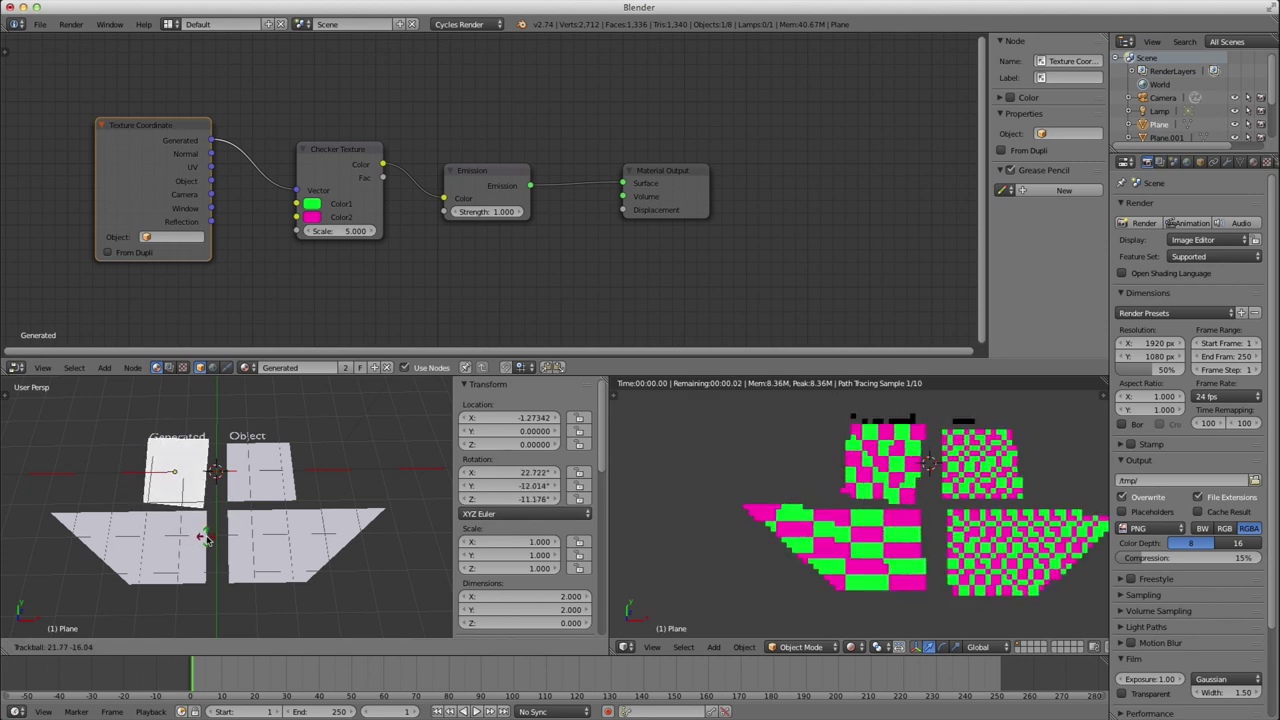
right_click(265, 493)
key(r)
key(r)
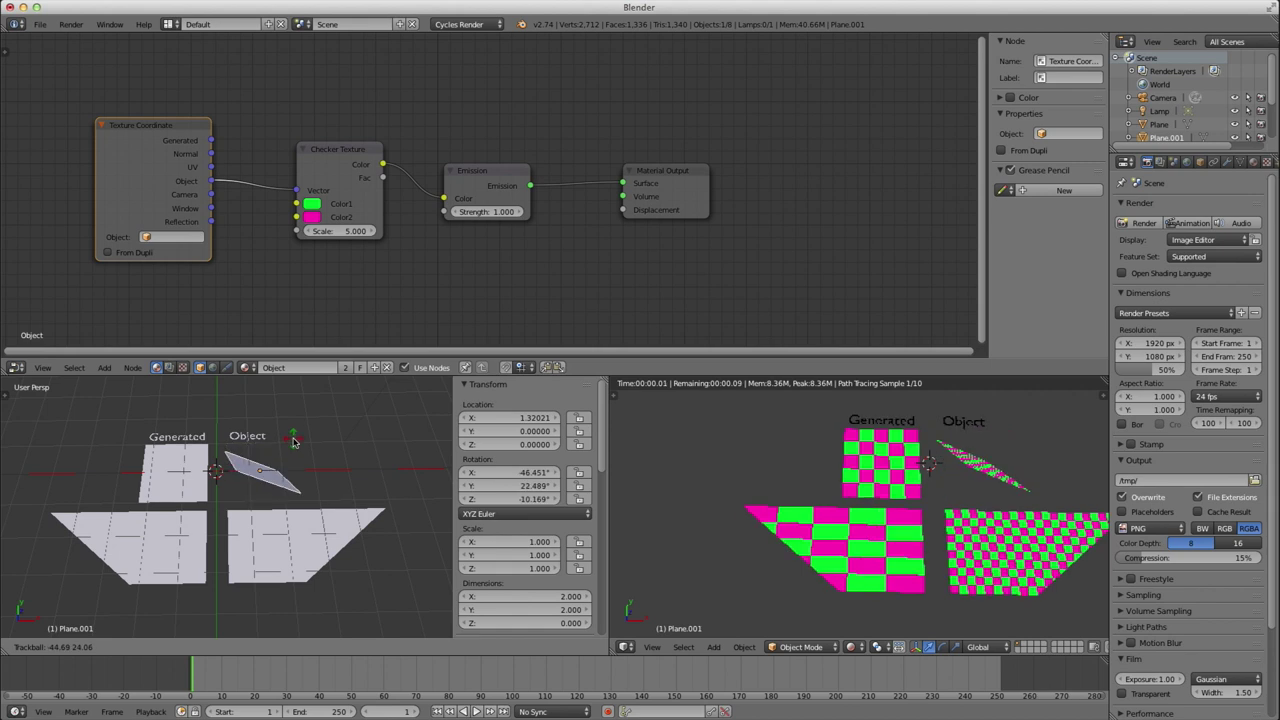
right_click(268, 476)
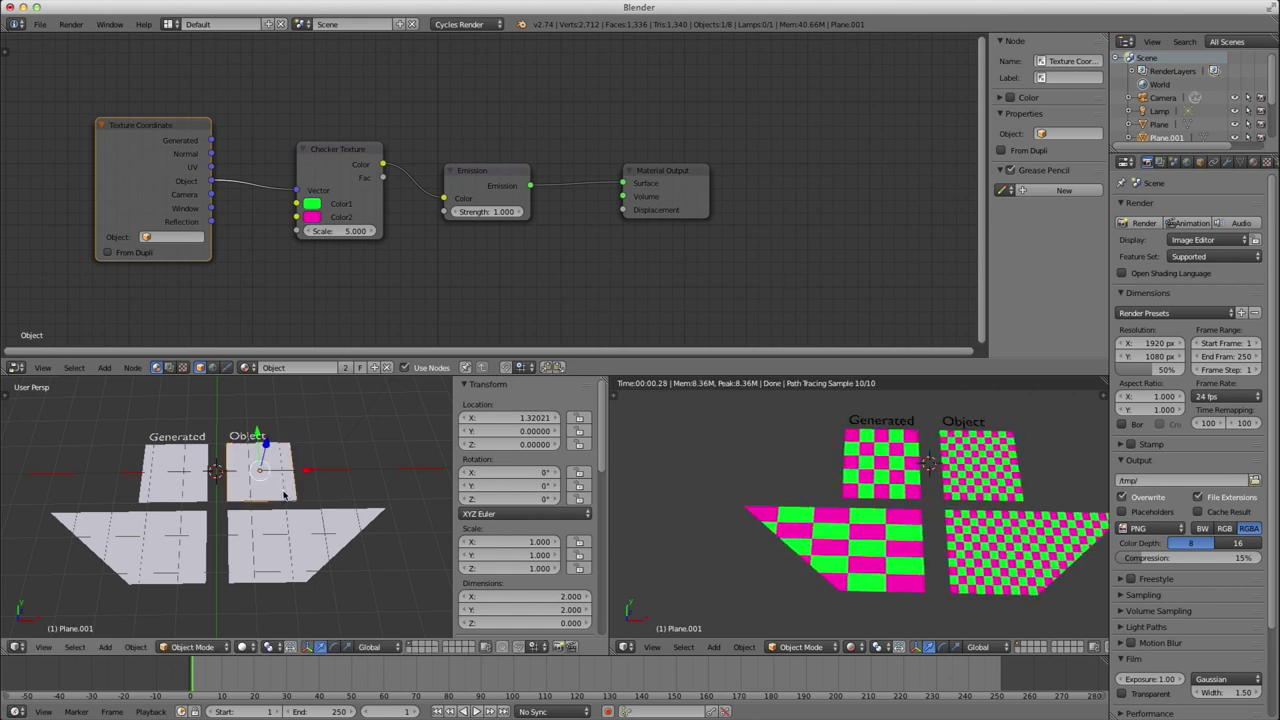
Step: Duplicate the Object plane to the right and scale the copy's mesh to 0.5
key(shift+d)
key(x)
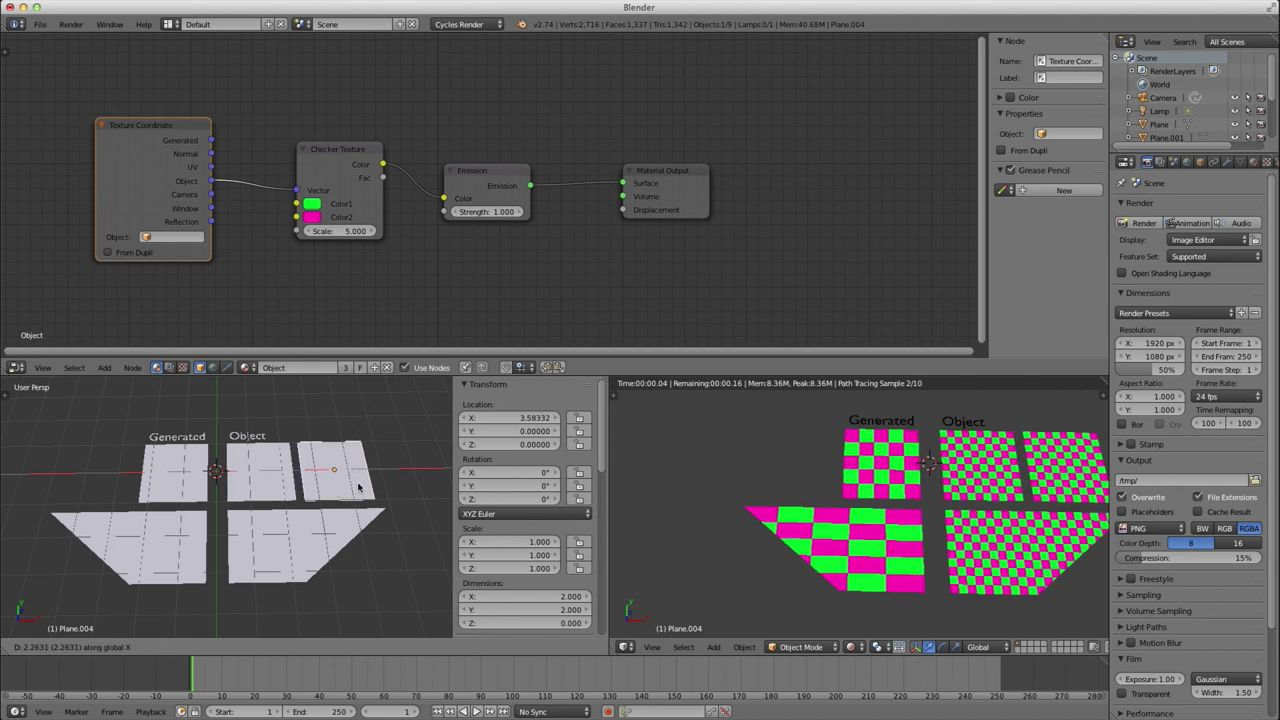
click(361, 487)
key(Tab)
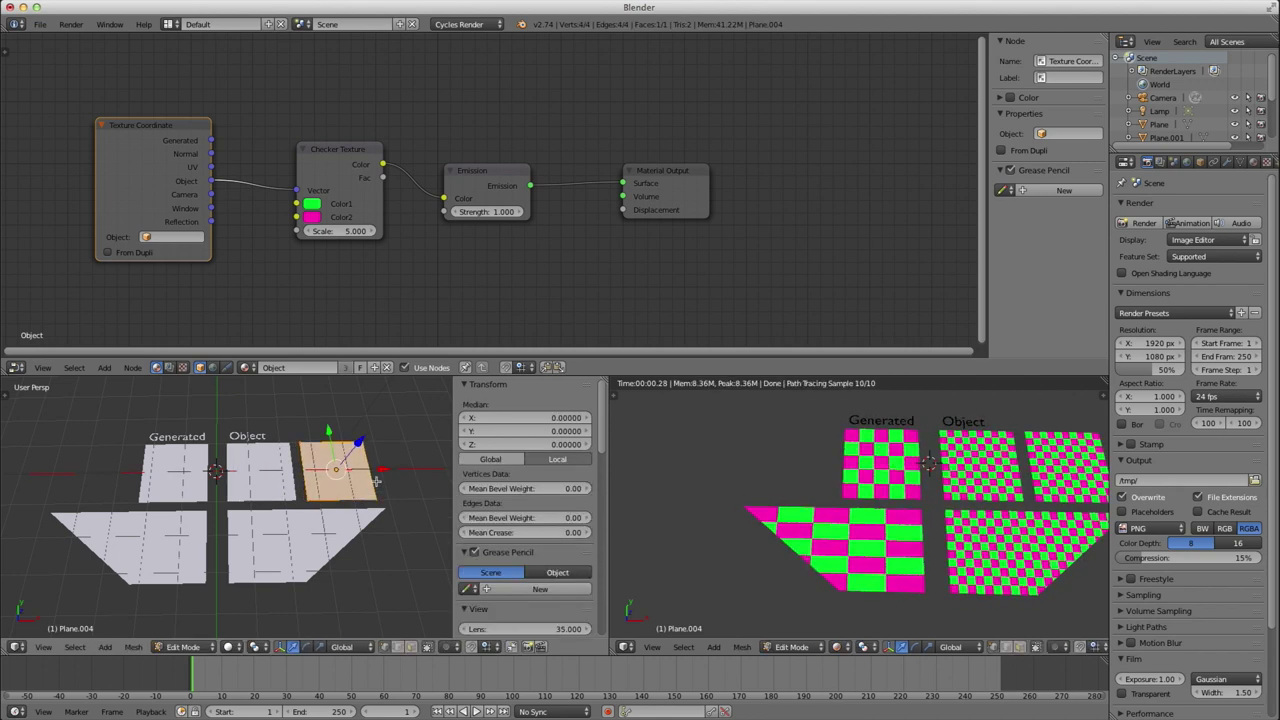
text(s.5)
key(Return)
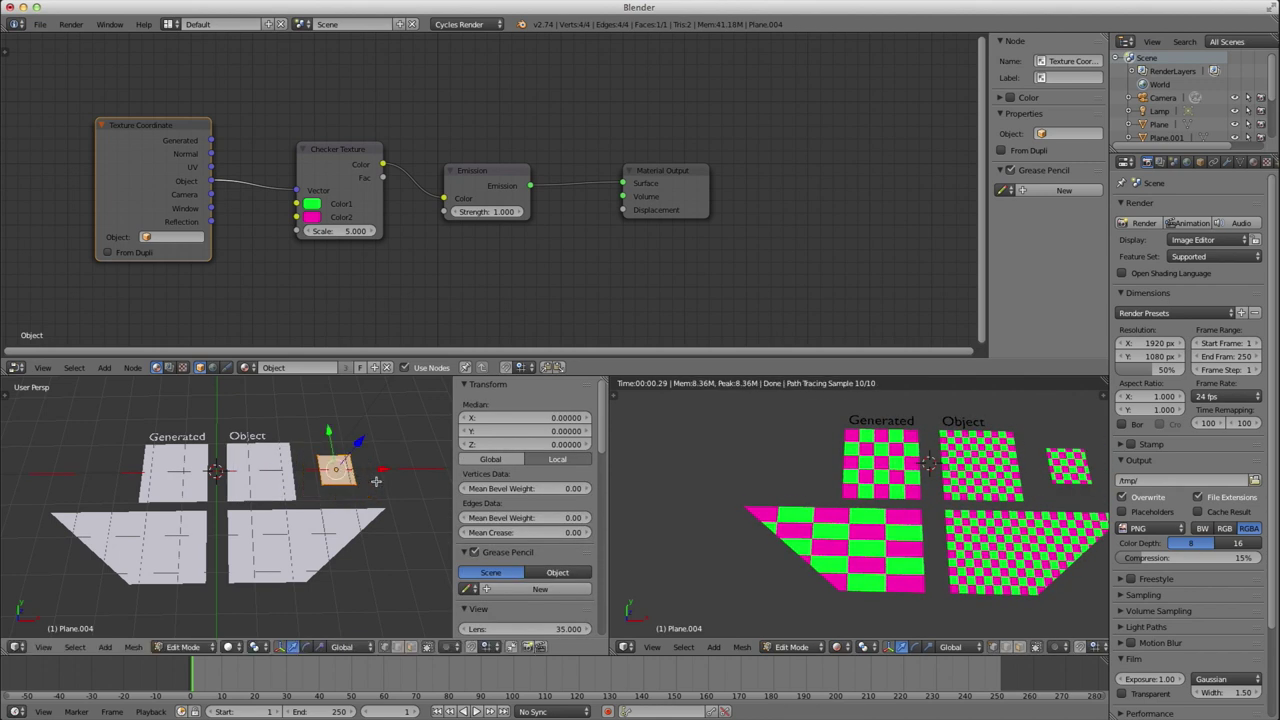
key(Tab)
Step: Duplicate the Generated plane leftwards at 0.5 size, then duplicate that small copy again
right_click(902, 478)
key(Tab)
key(Tab)
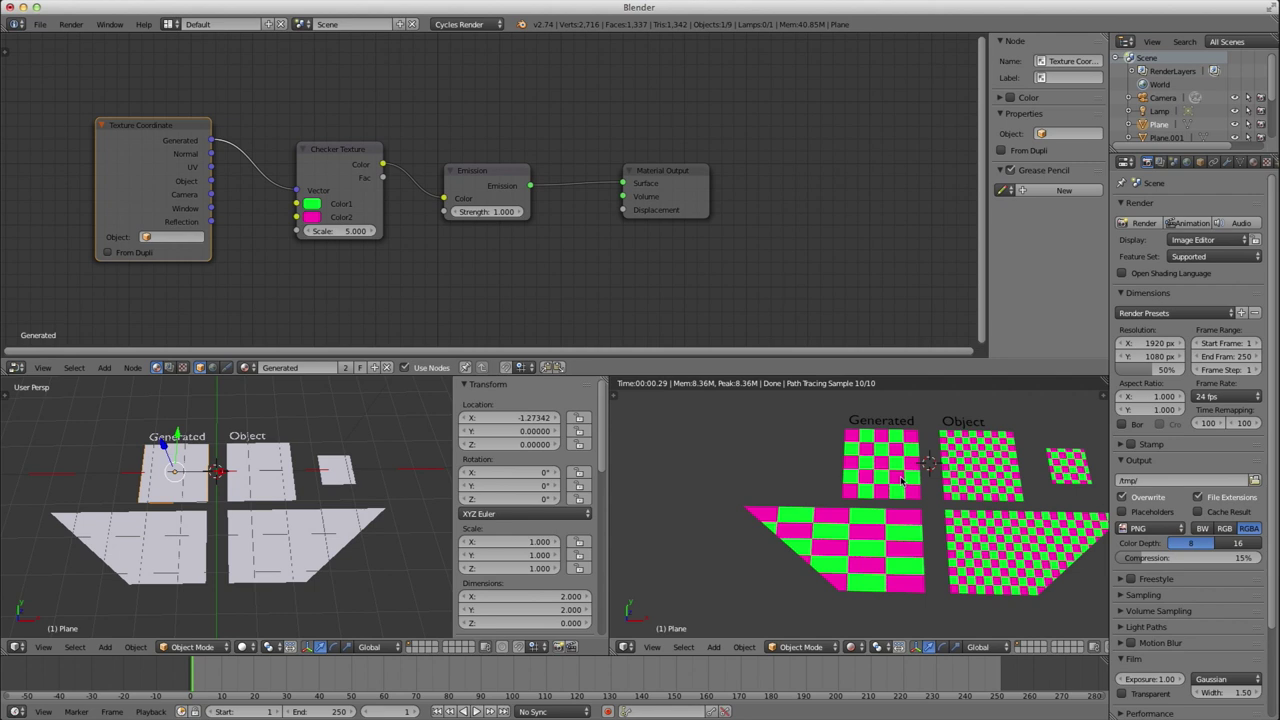
key(shift+d)
click(816, 470)
key(Tab)
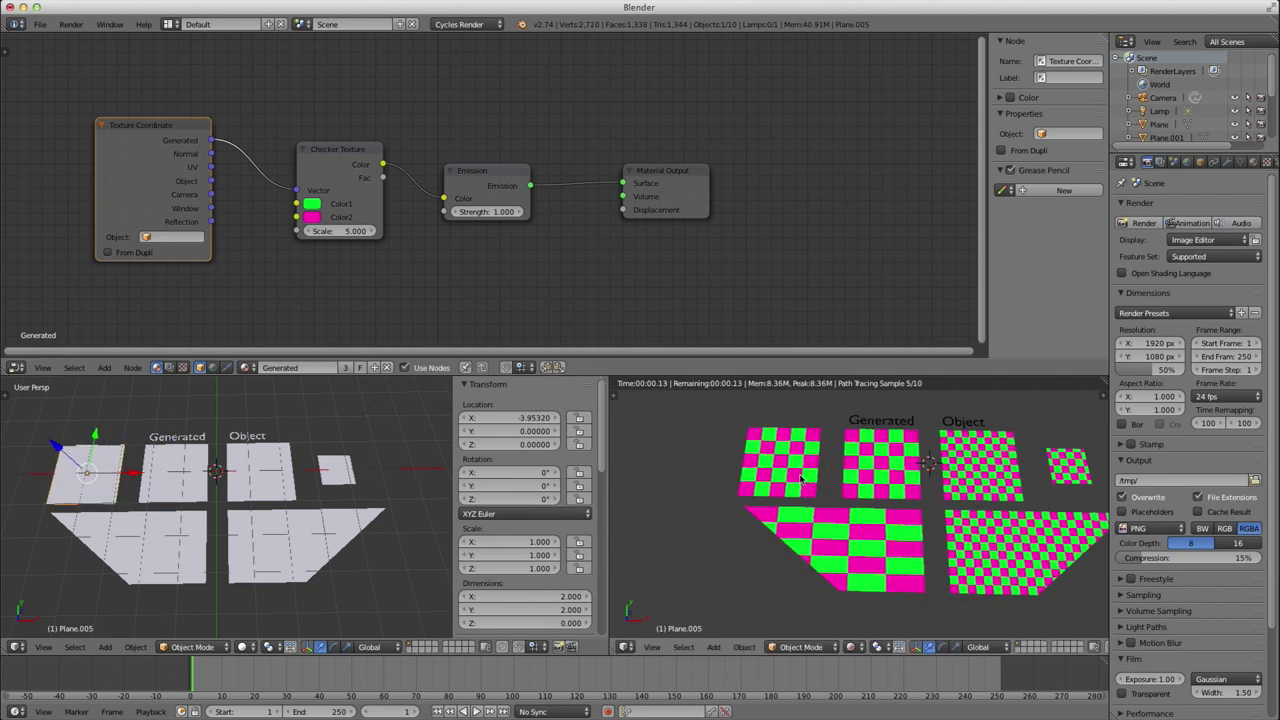
text(s.5)
key(Return)
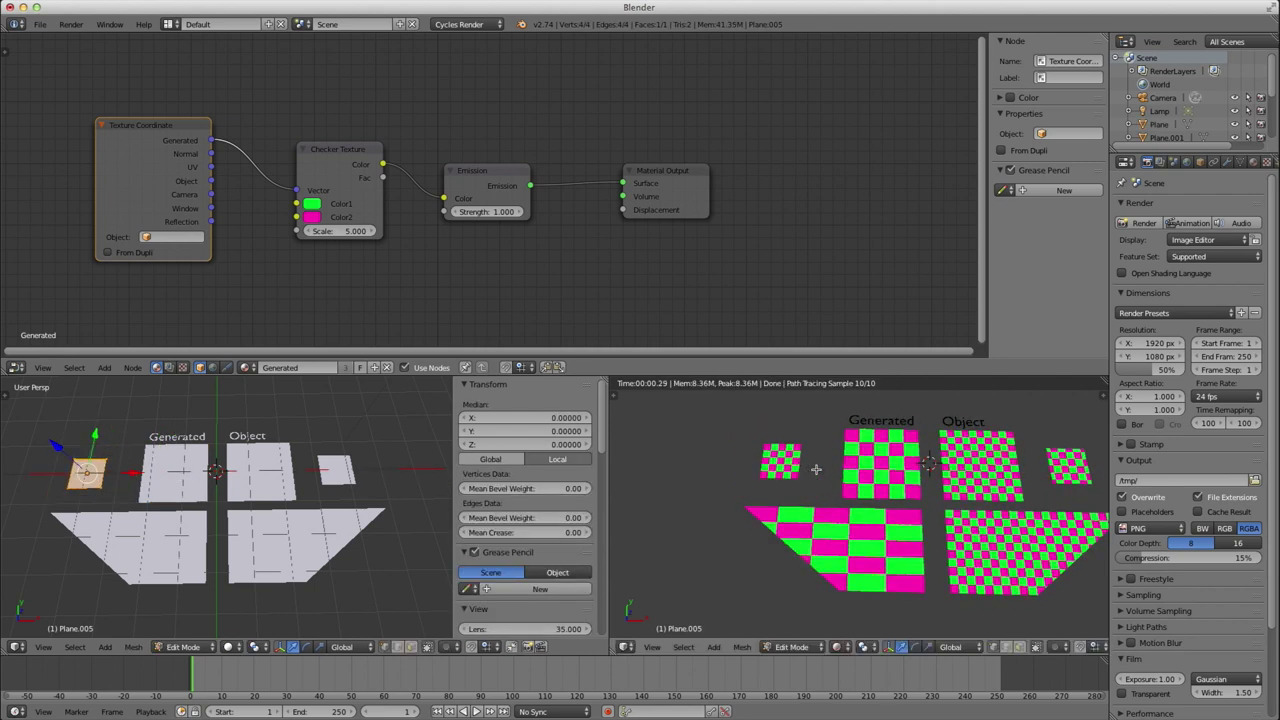
key(Tab)
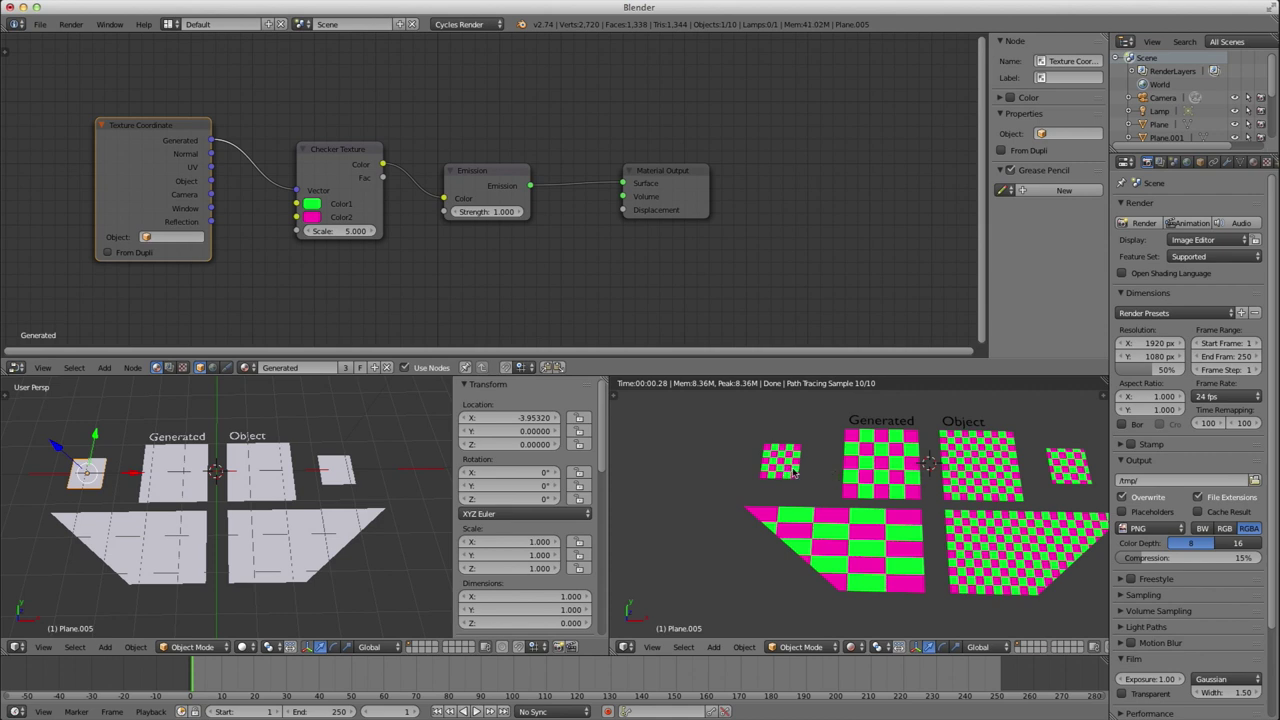
middle_drag(901, 457, 789, 451)
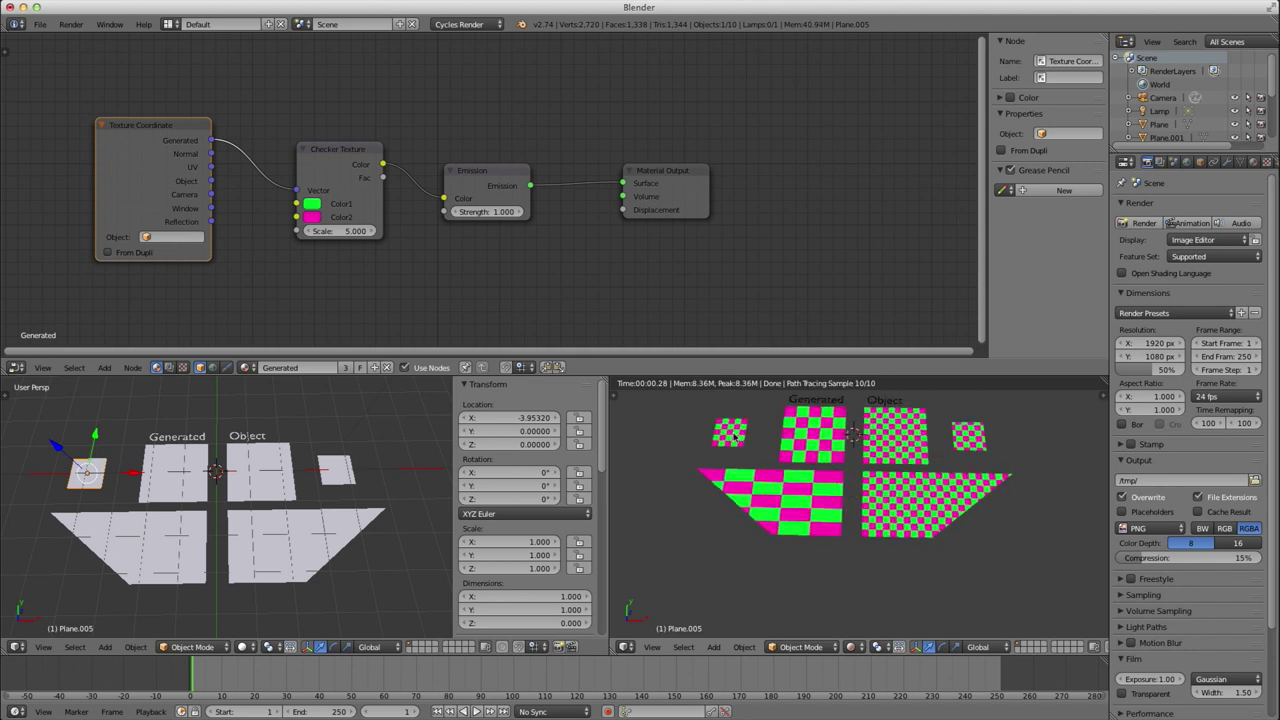
key(shift+d)
Step: Place the new copy below and duplicate its face into a row of four along X
click(731, 594)
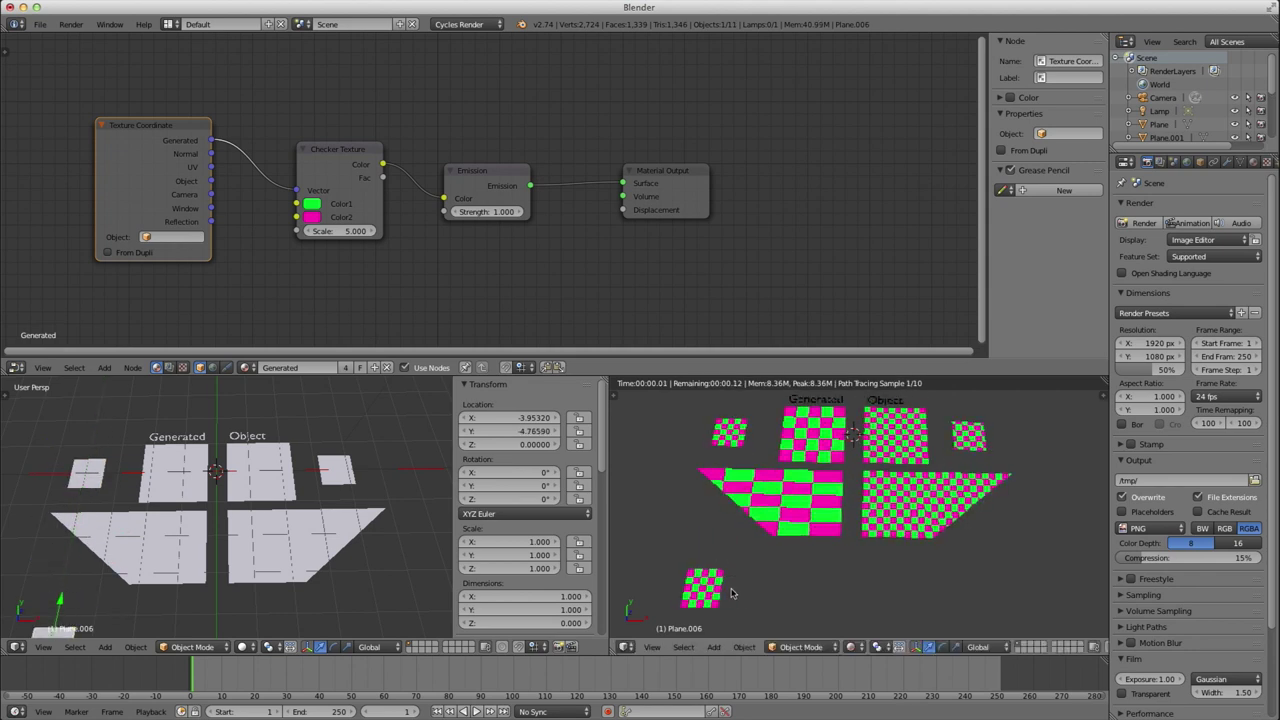
key(Tab)
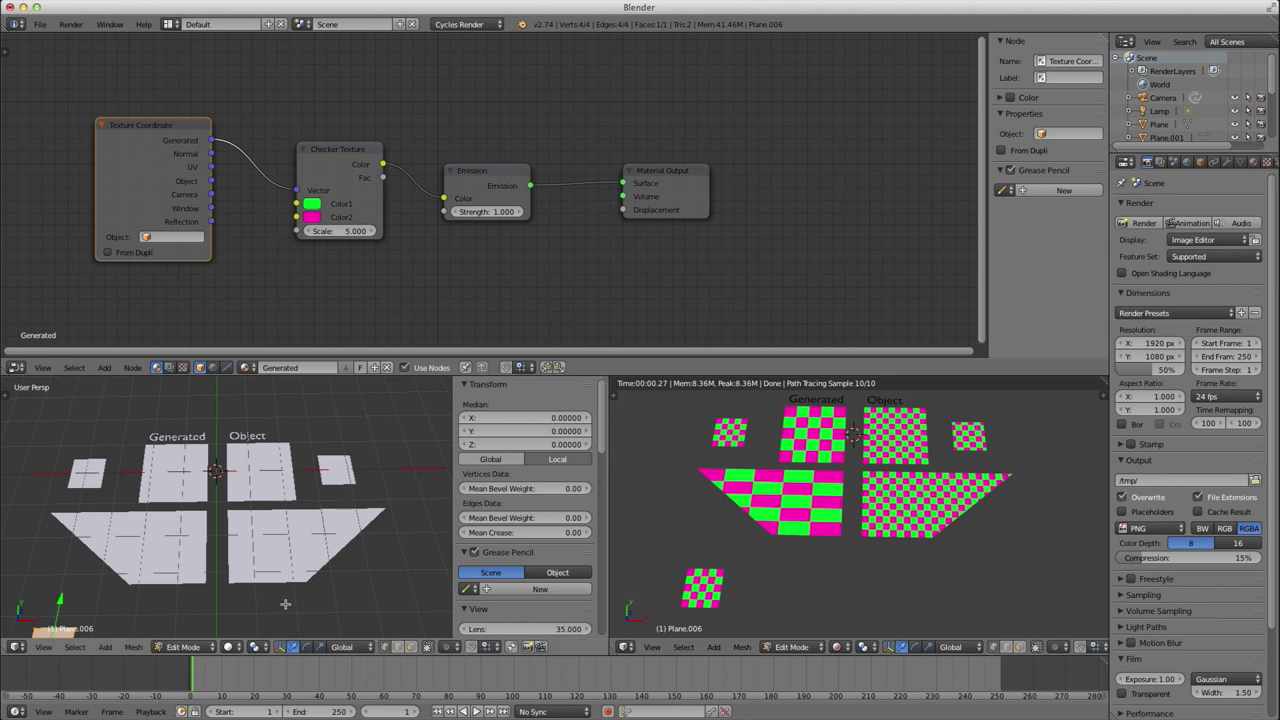
shift+middle_drag(286, 606, 286, 563)
key(shift+d)
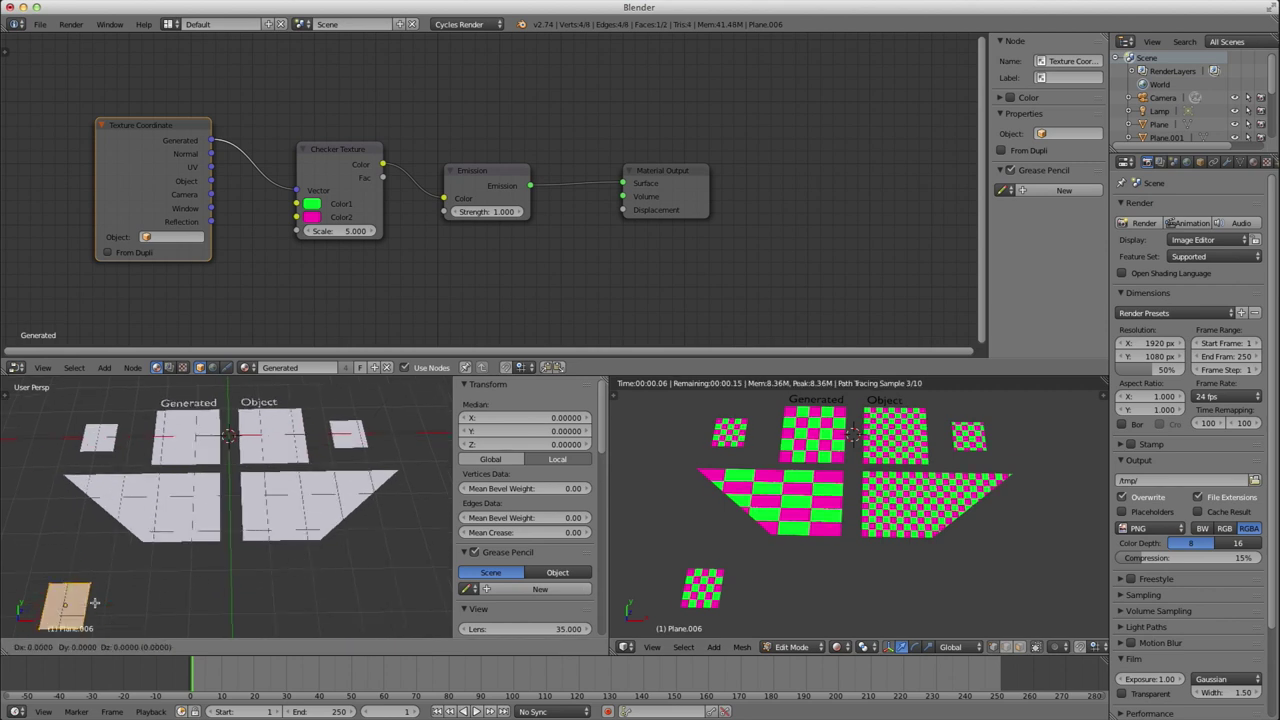
key(x)
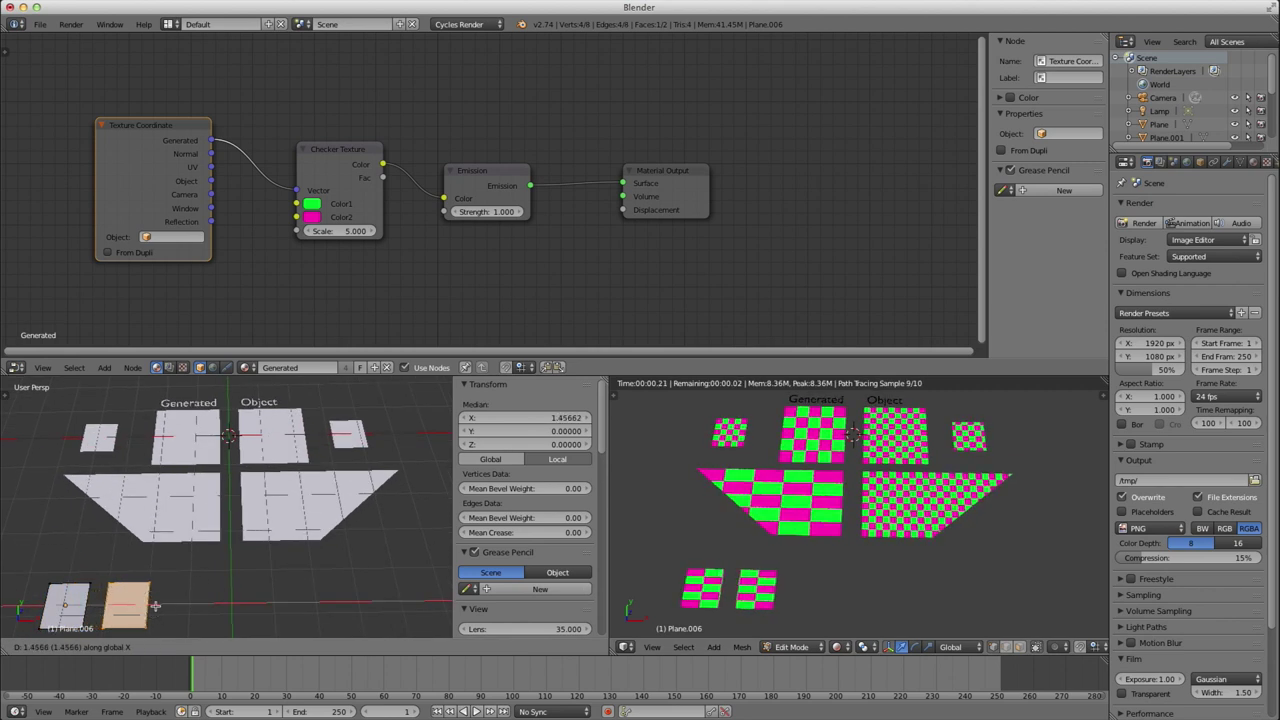
click(155, 606)
key(shift+d)
key(x)
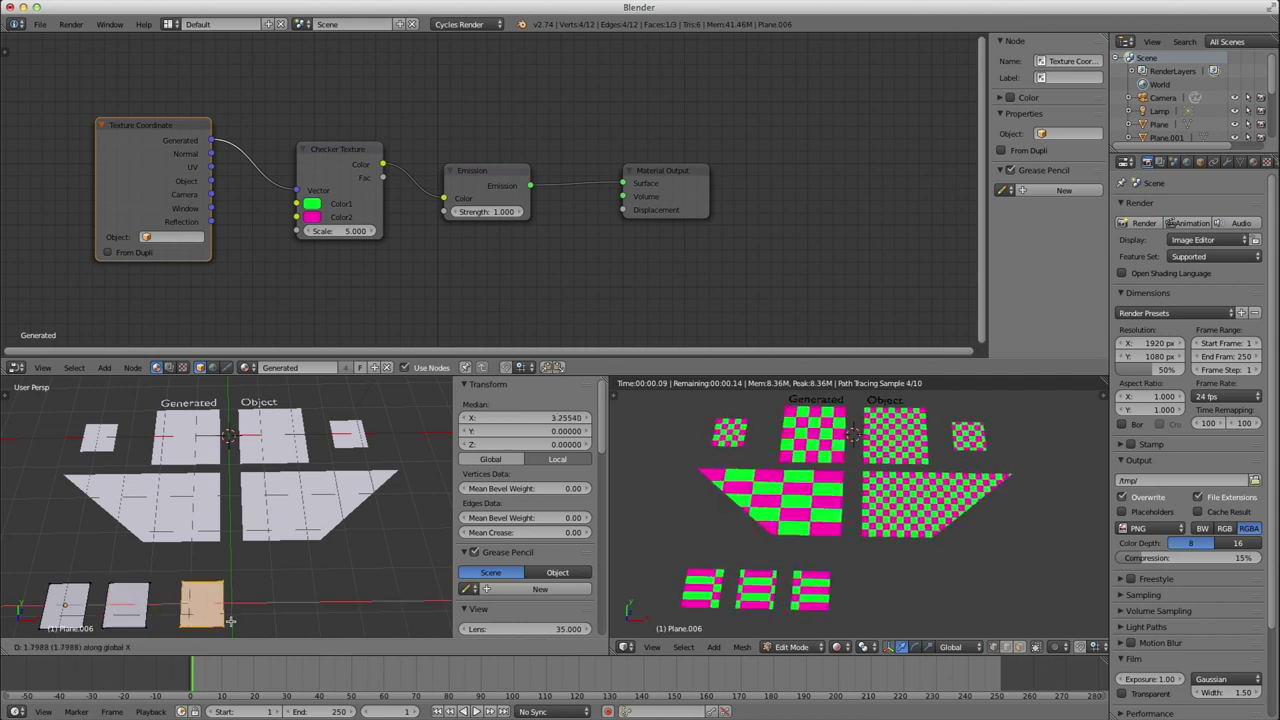
click(232, 622)
key(x)
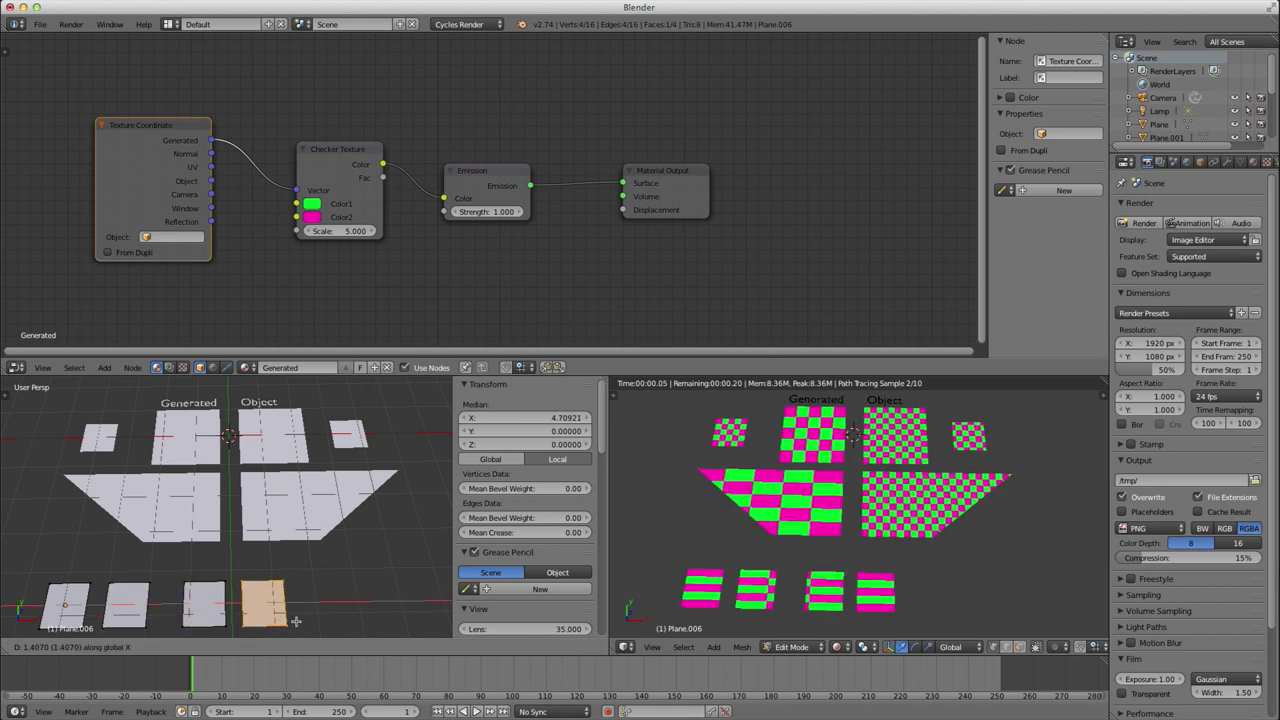
click(310, 620)
Step: Slide the row of faces left and even out the spacing between faces
key(Tab)
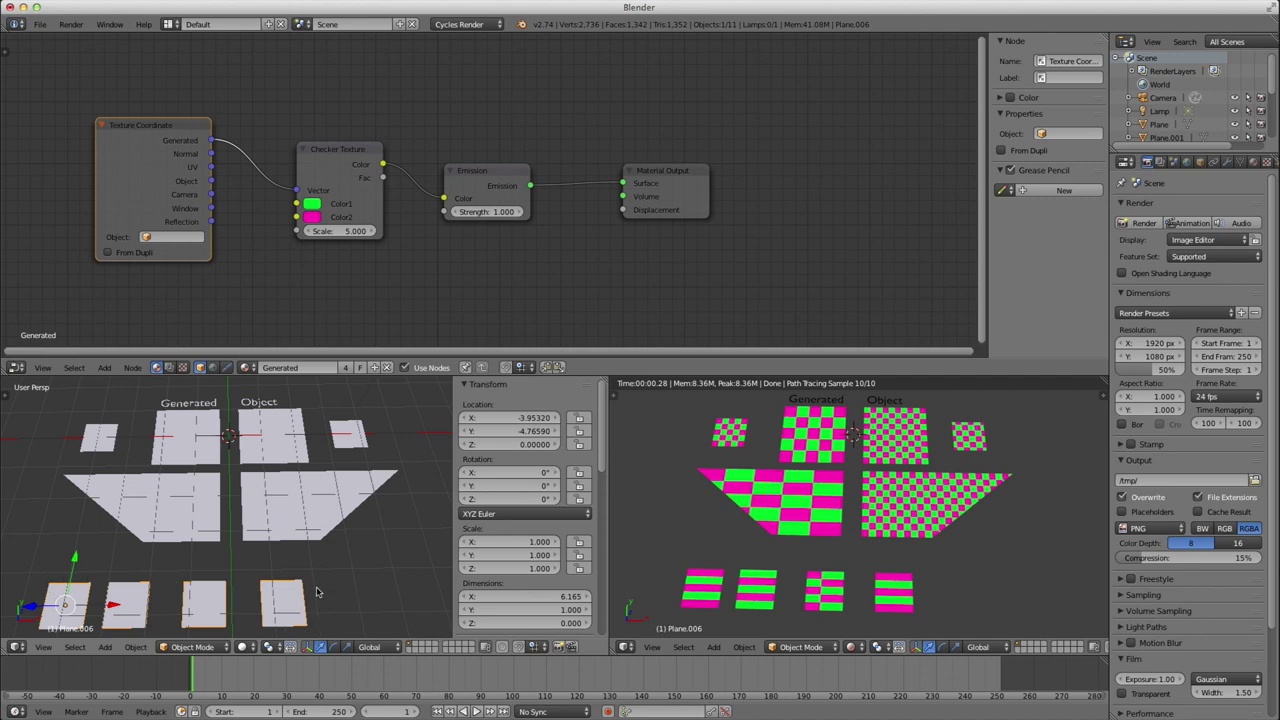
drag(116, 606, 58, 606)
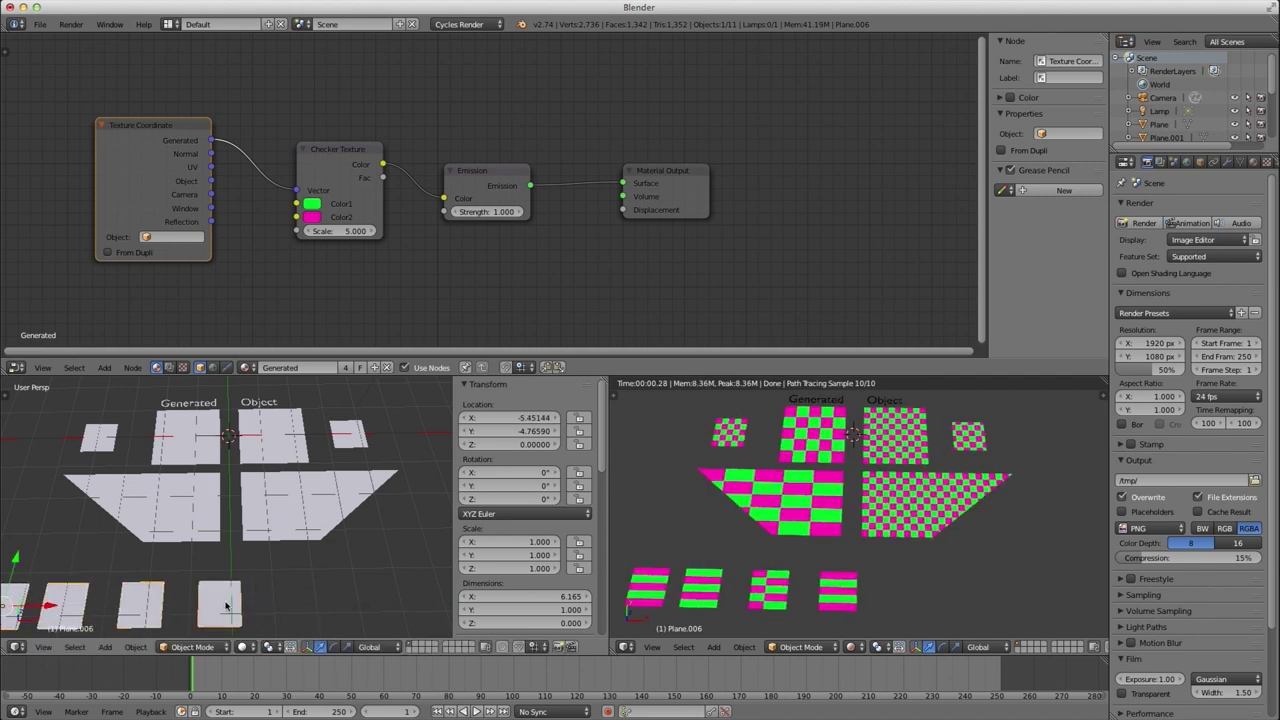
key(Tab)
drag(257, 606, 200, 605)
shift+right_click(166, 586)
key(Tab)
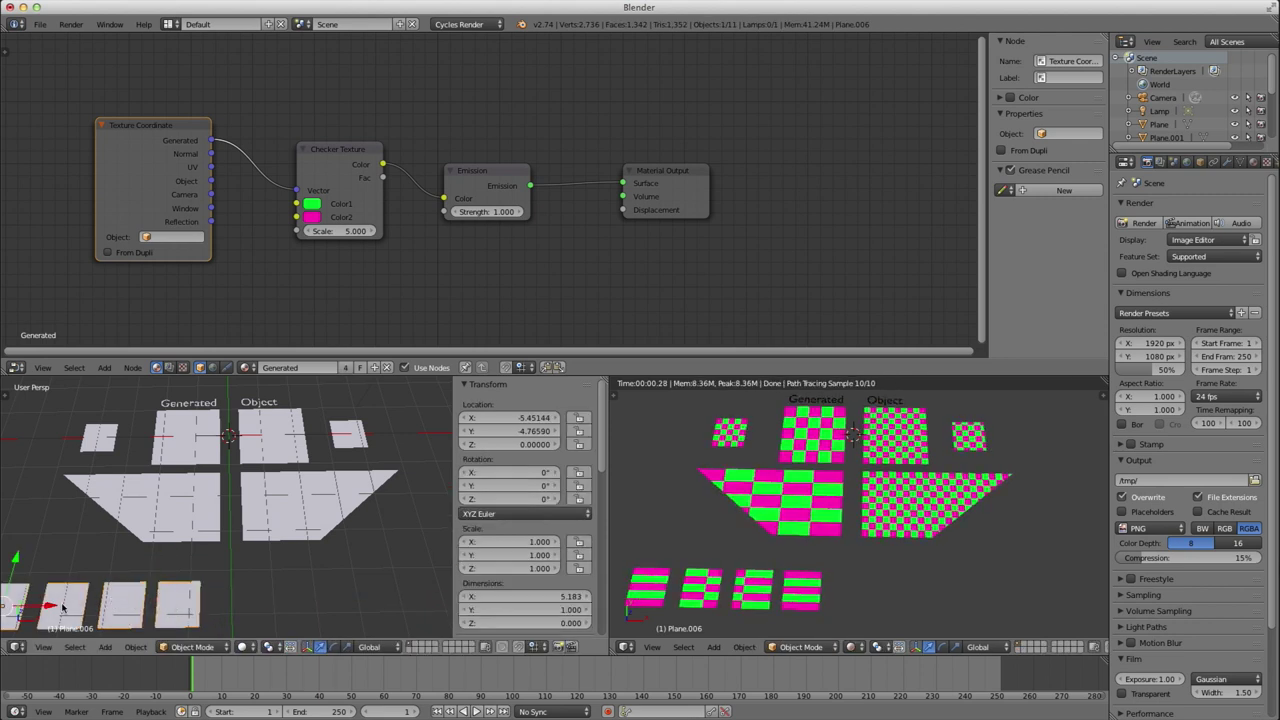
drag(62, 606, 80, 606)
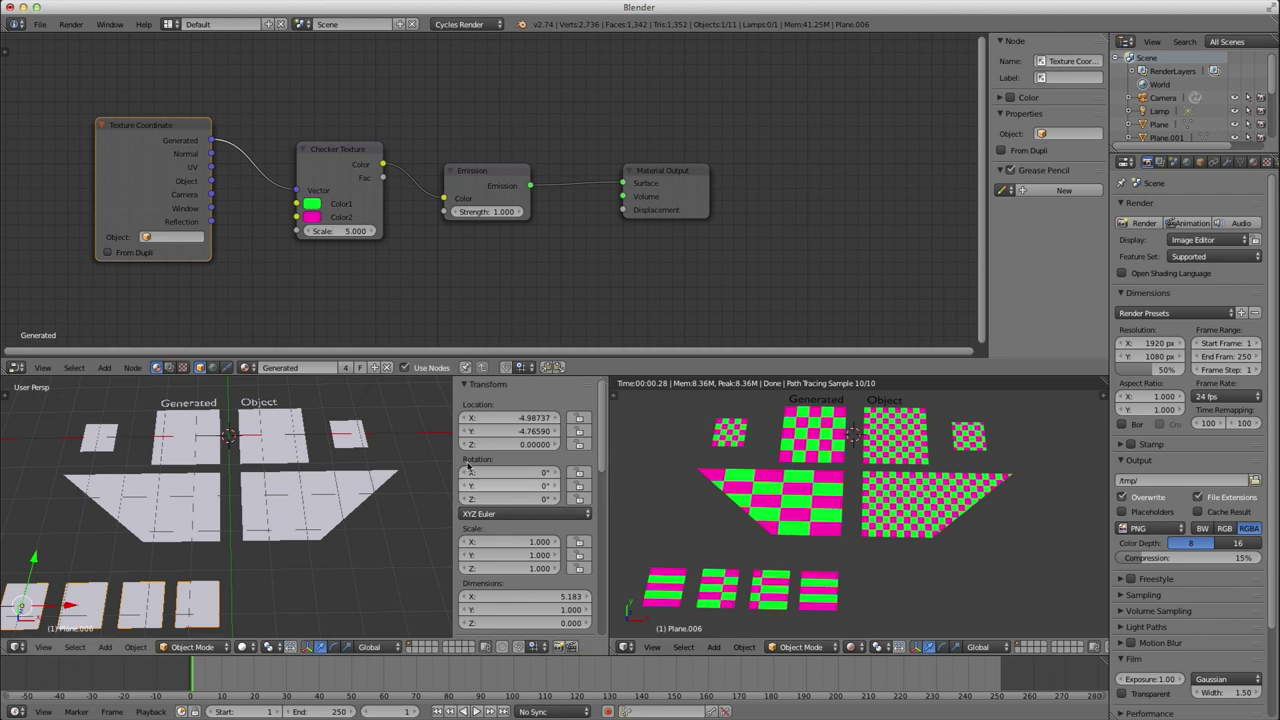
Step: Scale the small top-right Object plane by 2 so its checkers render twice as large
right_click(349, 435)
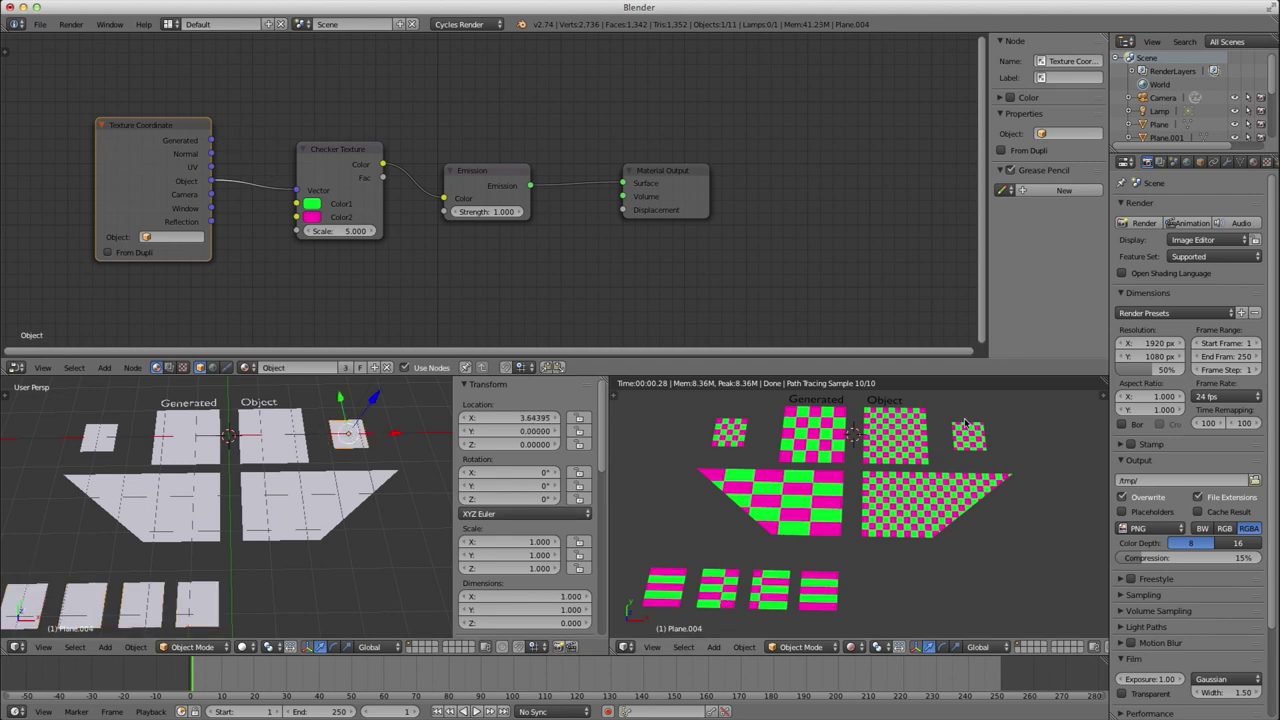
scroll(928, 438, up, 4)
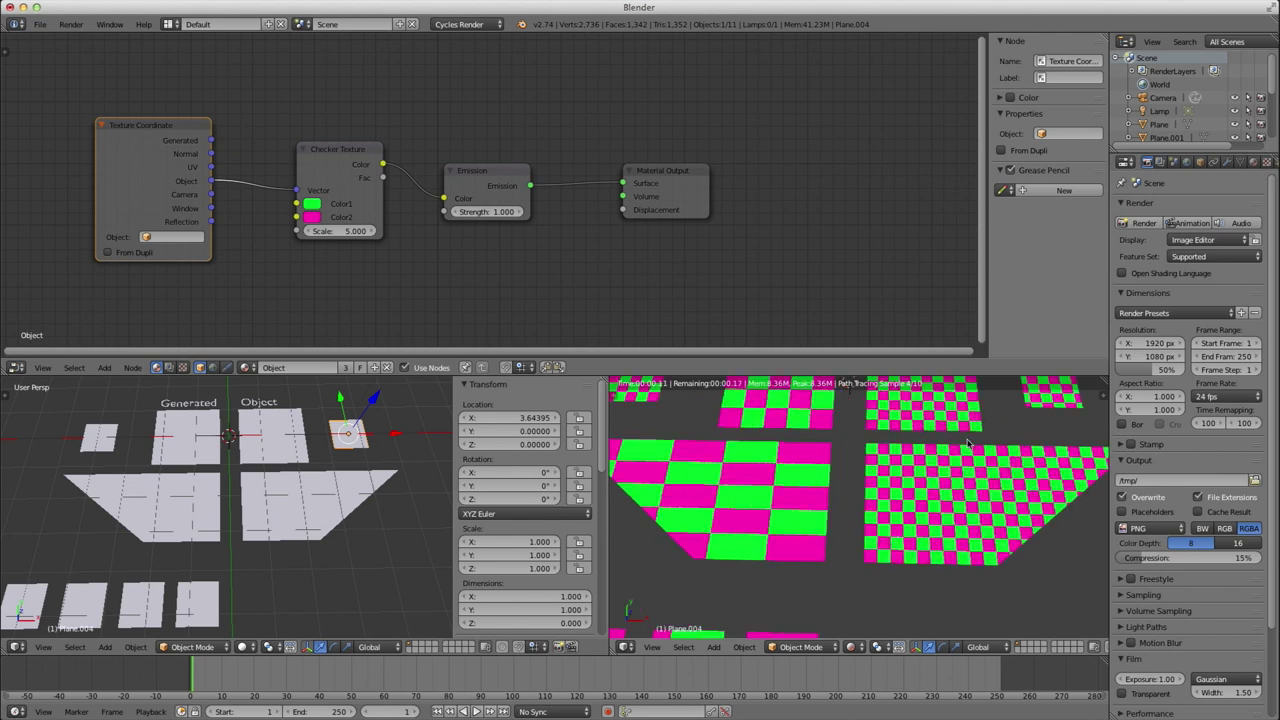
scroll(998, 497, down, 2)
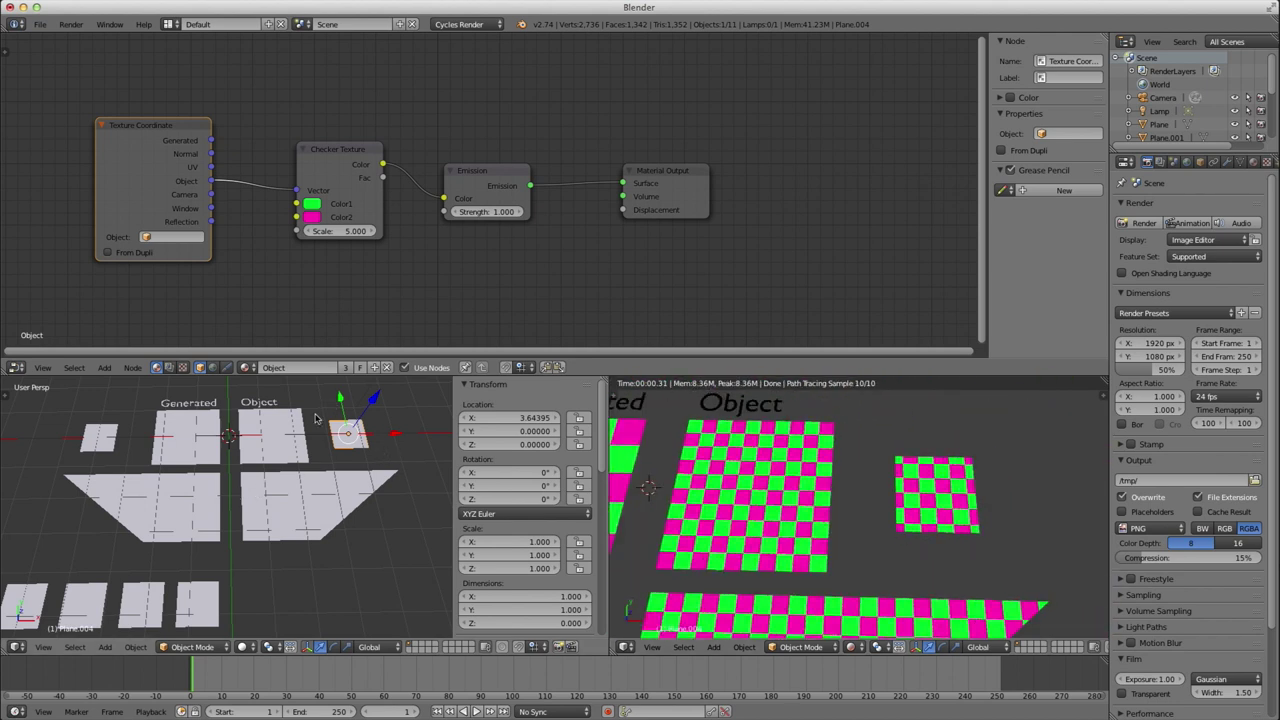
key(Tab)
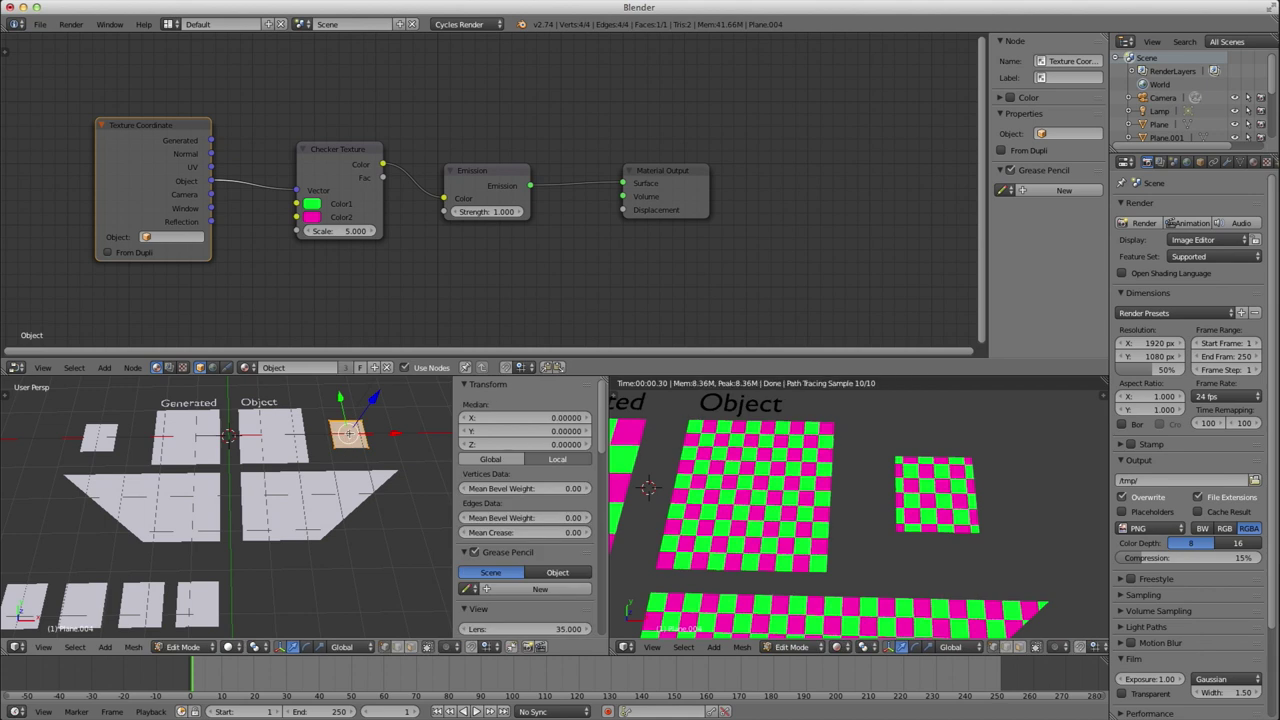
key(Tab)
key(s)
key(2)
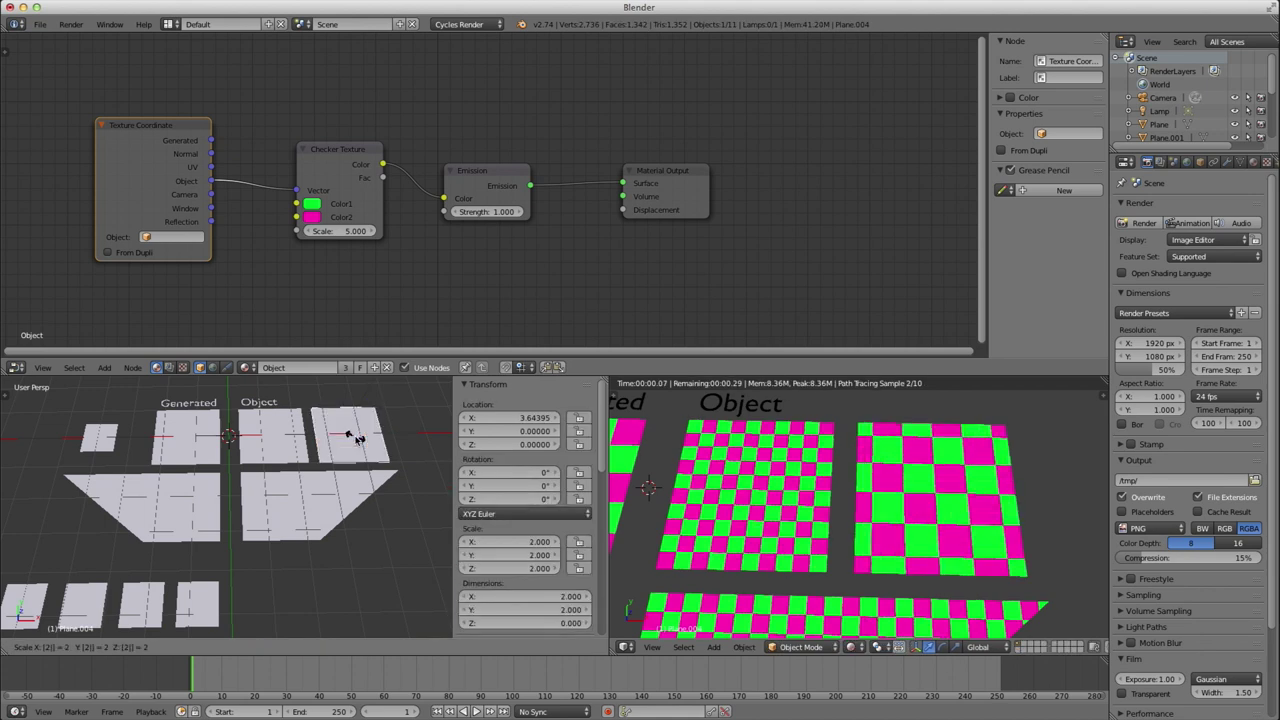
key(Return)
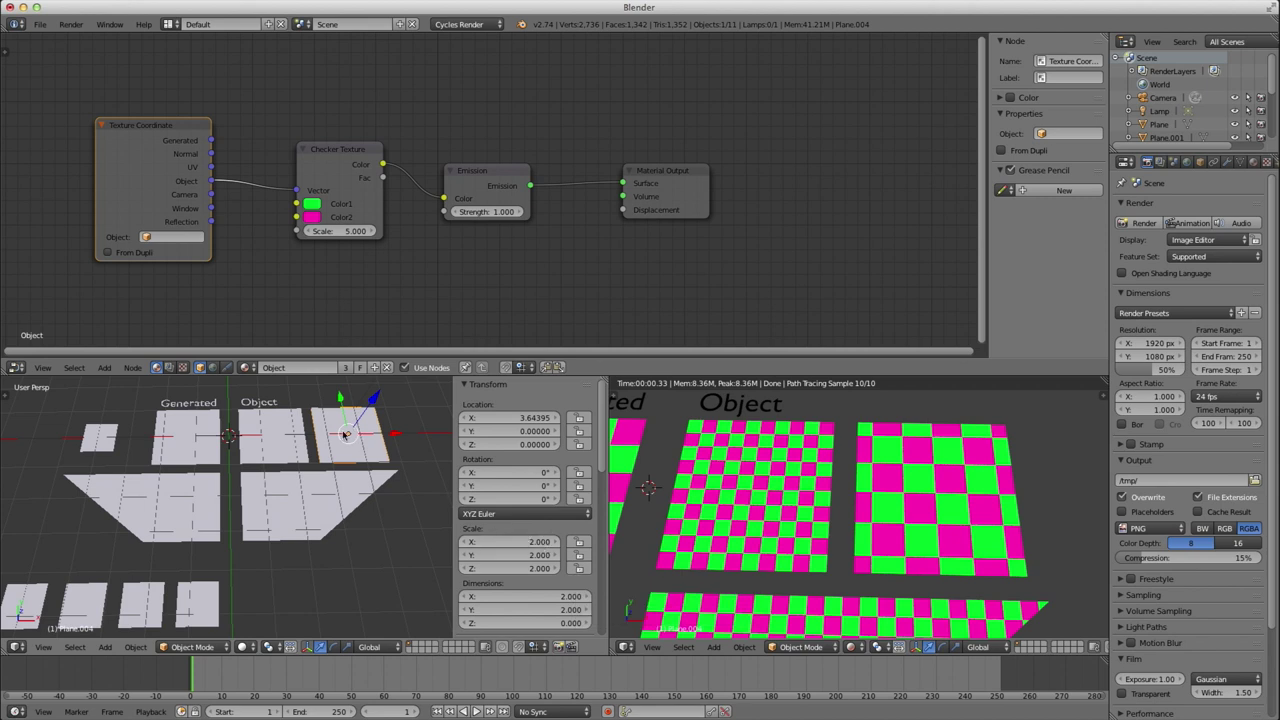
right_click(258, 440)
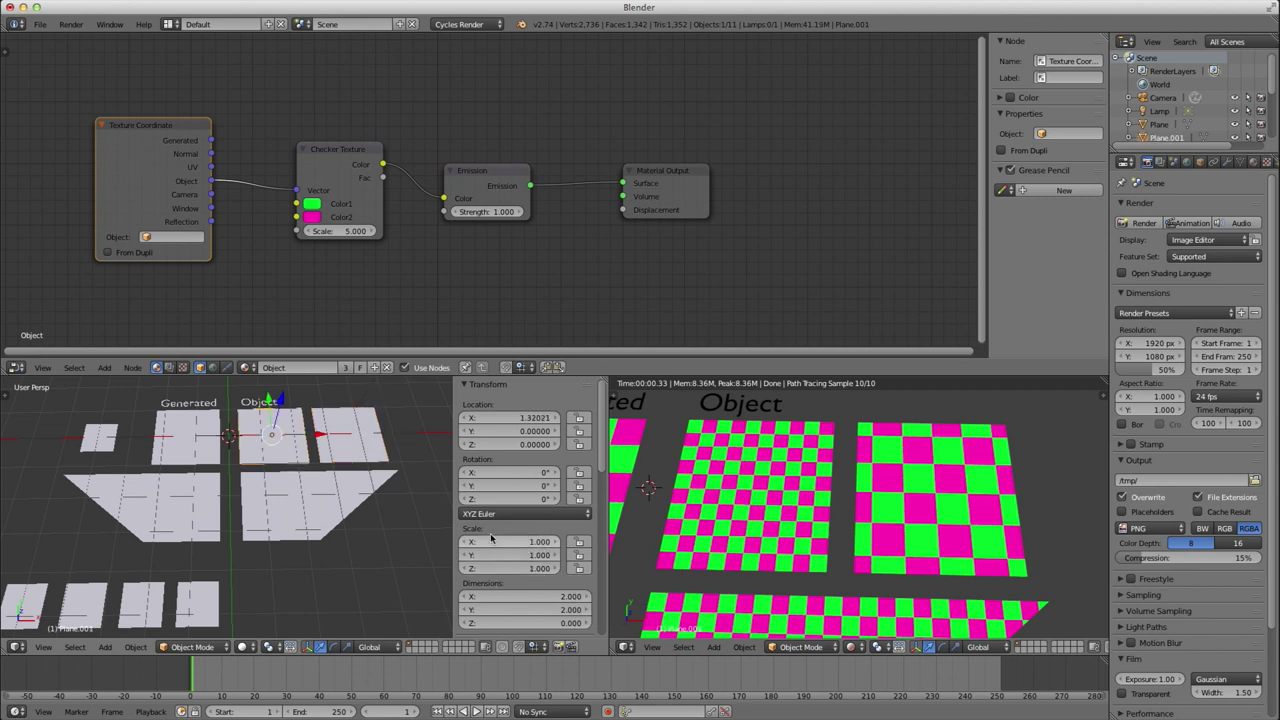
right_click(336, 450)
Step: Duplicate the scaled plane to the right along X and apply the copy's scale to 1.000
shift+middle_drag(378, 477, 320, 501)
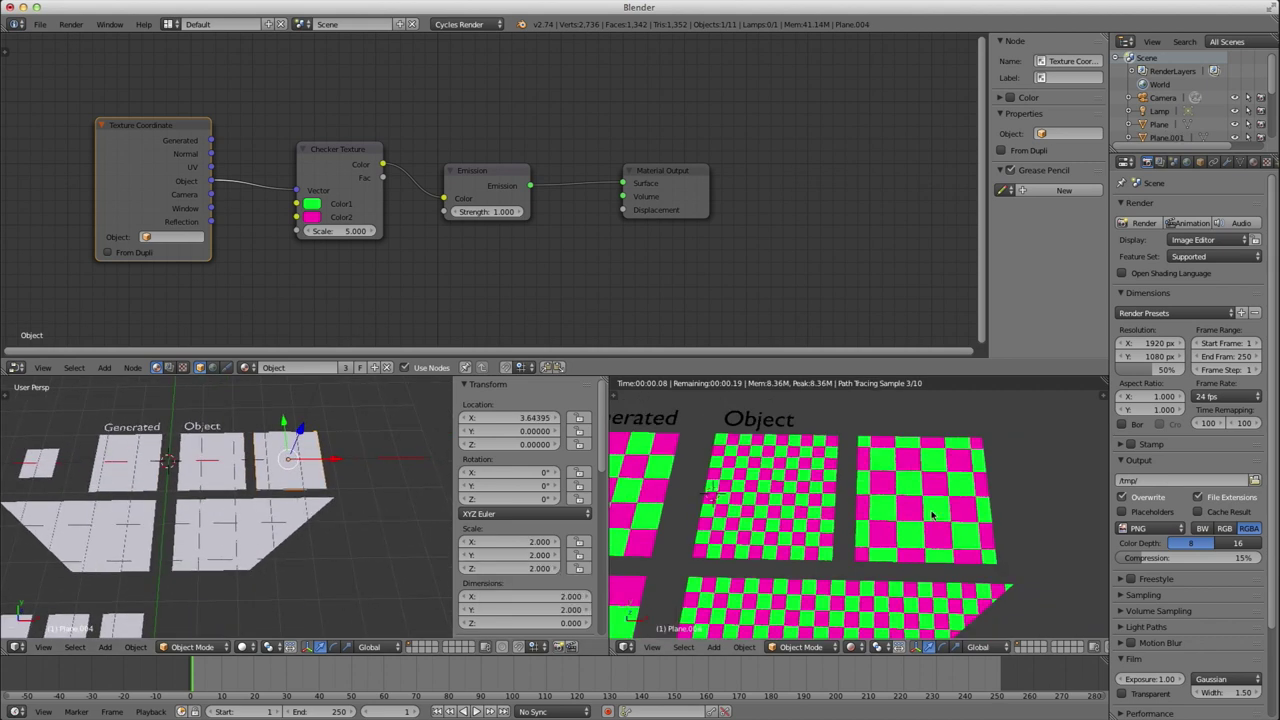
key(shift+d)
key(x)
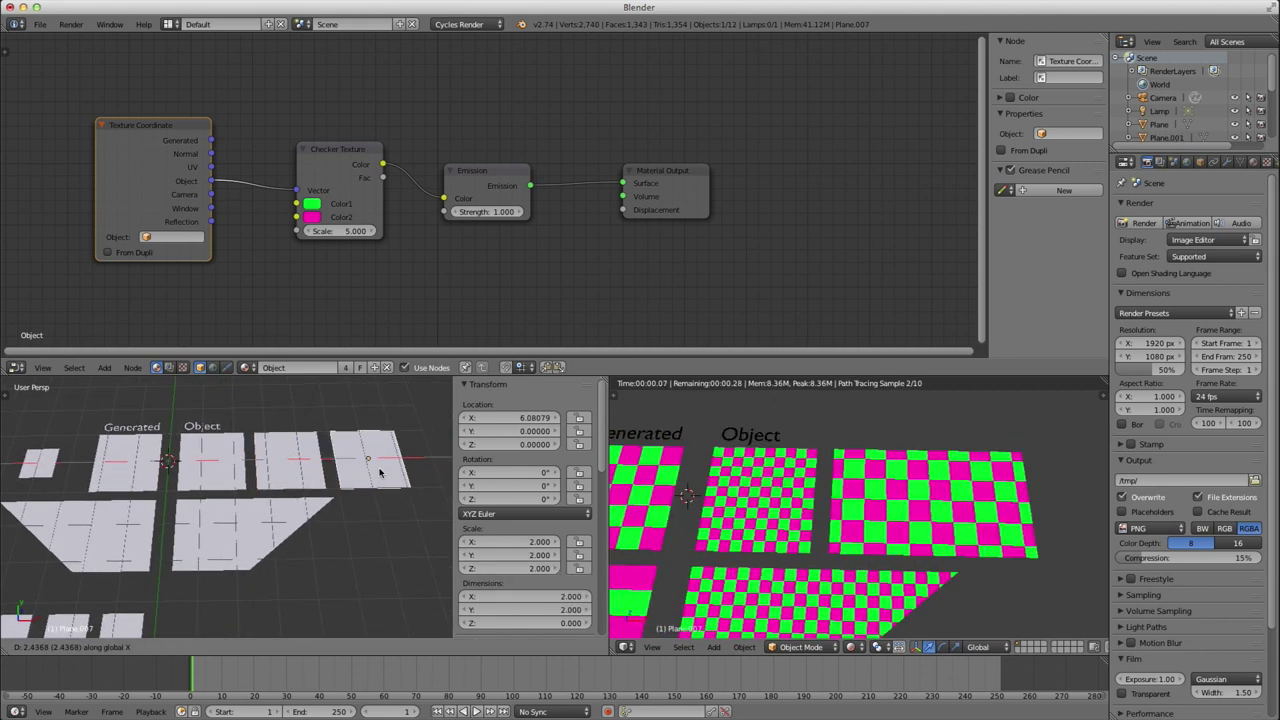
click(375, 468)
ctrl+scroll(833, 492, down, 1)
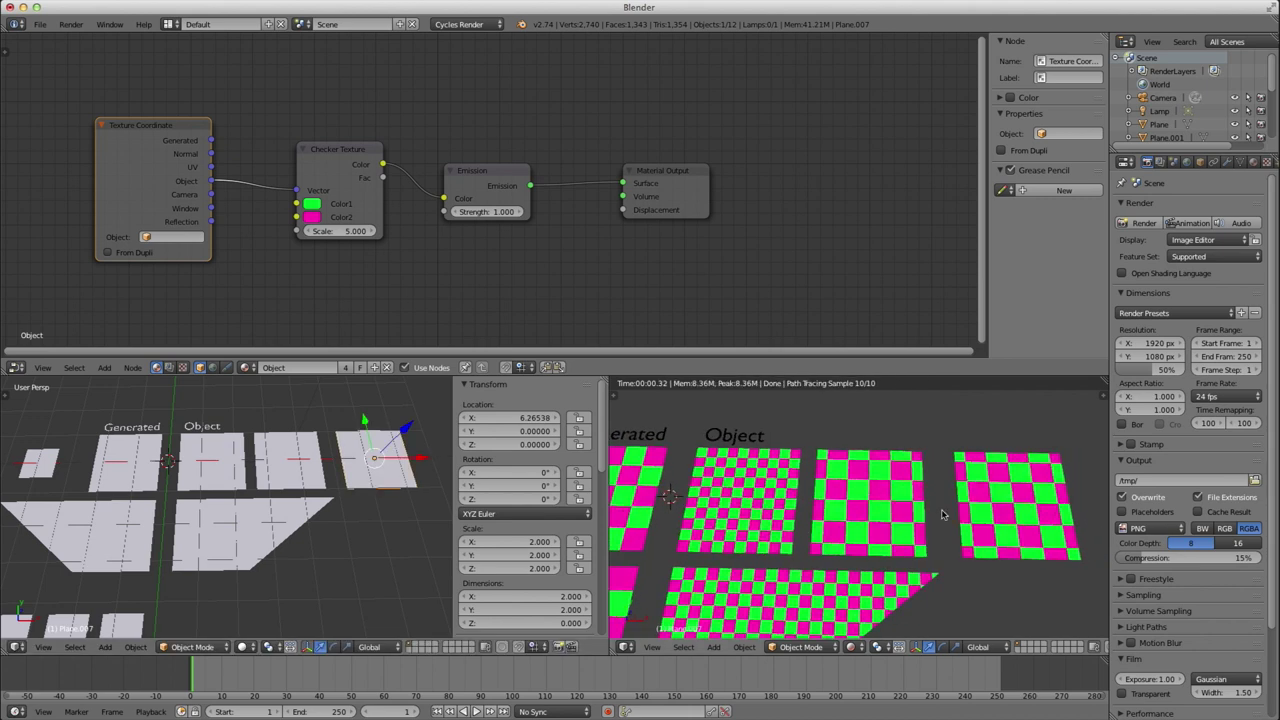
key(ctrl+a)
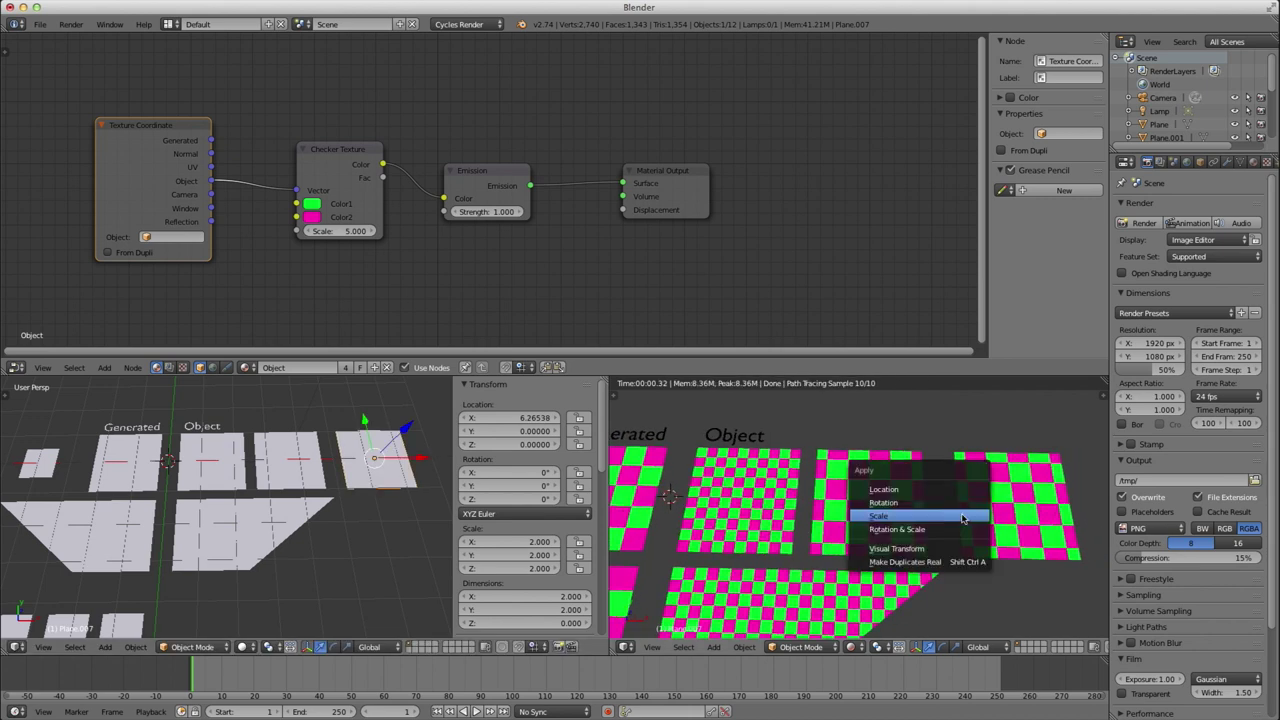
click(886, 528)
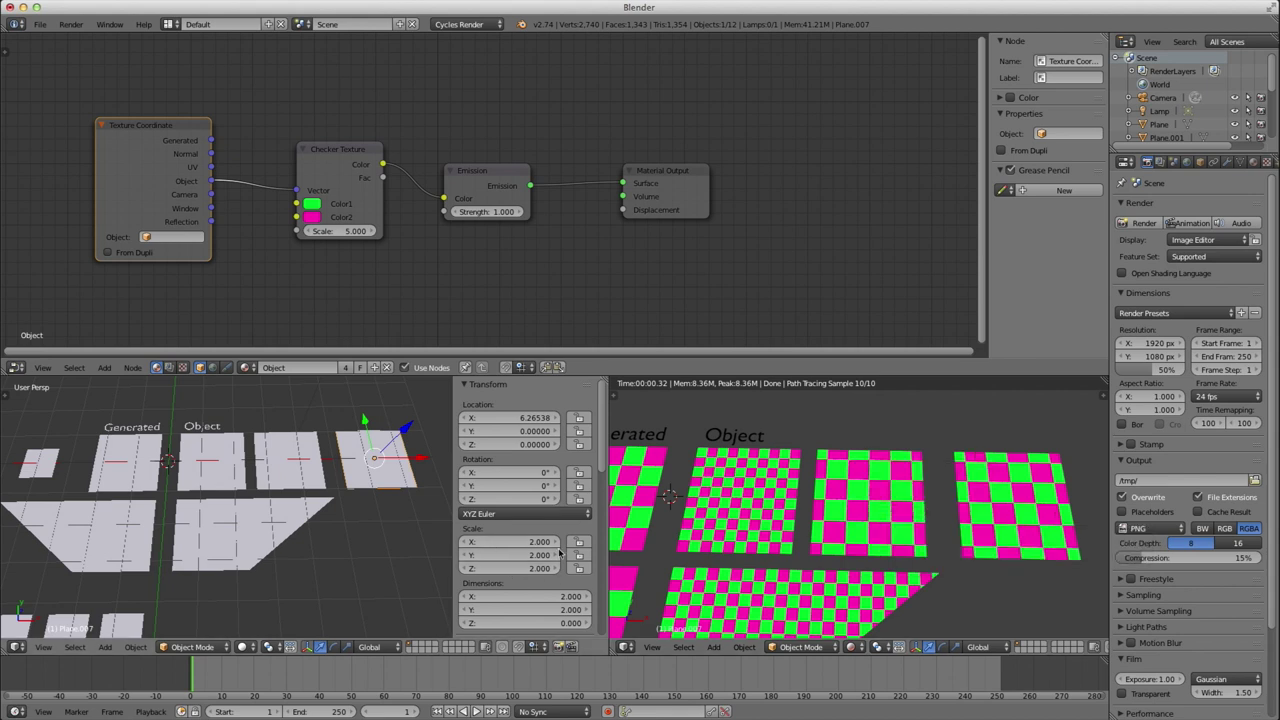
key(ctrl+a)
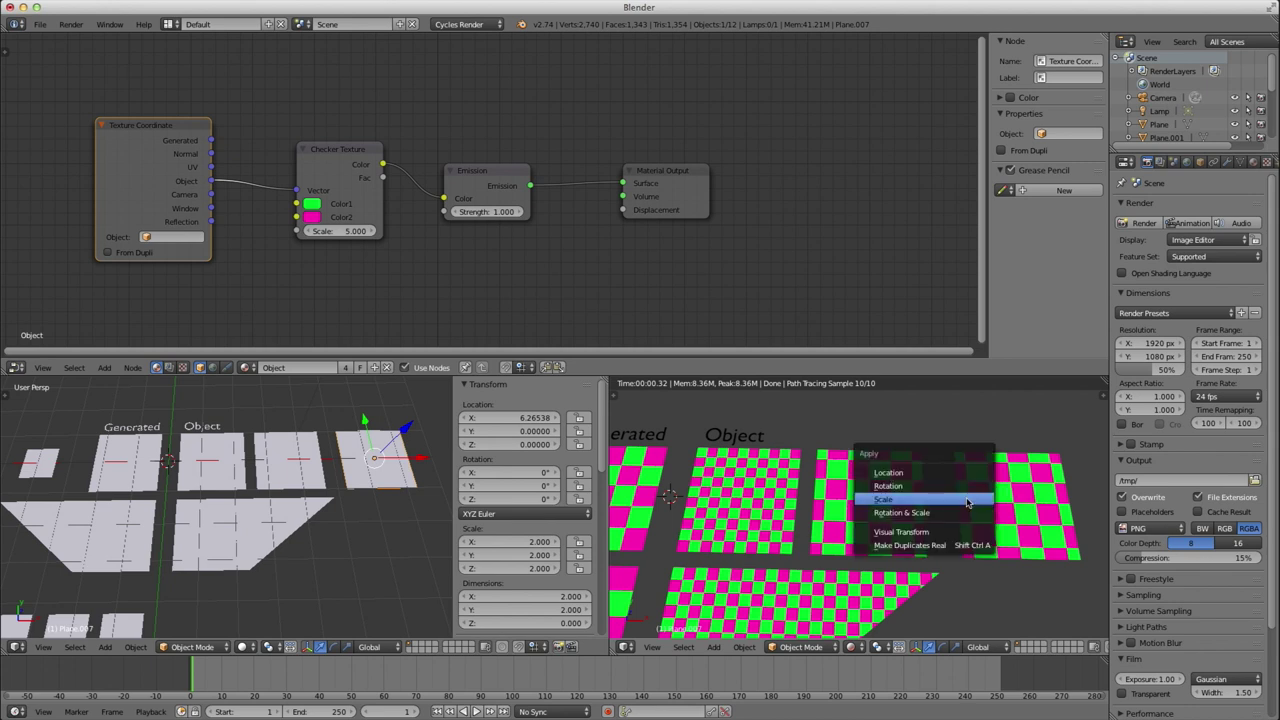
key(ctrl+a)
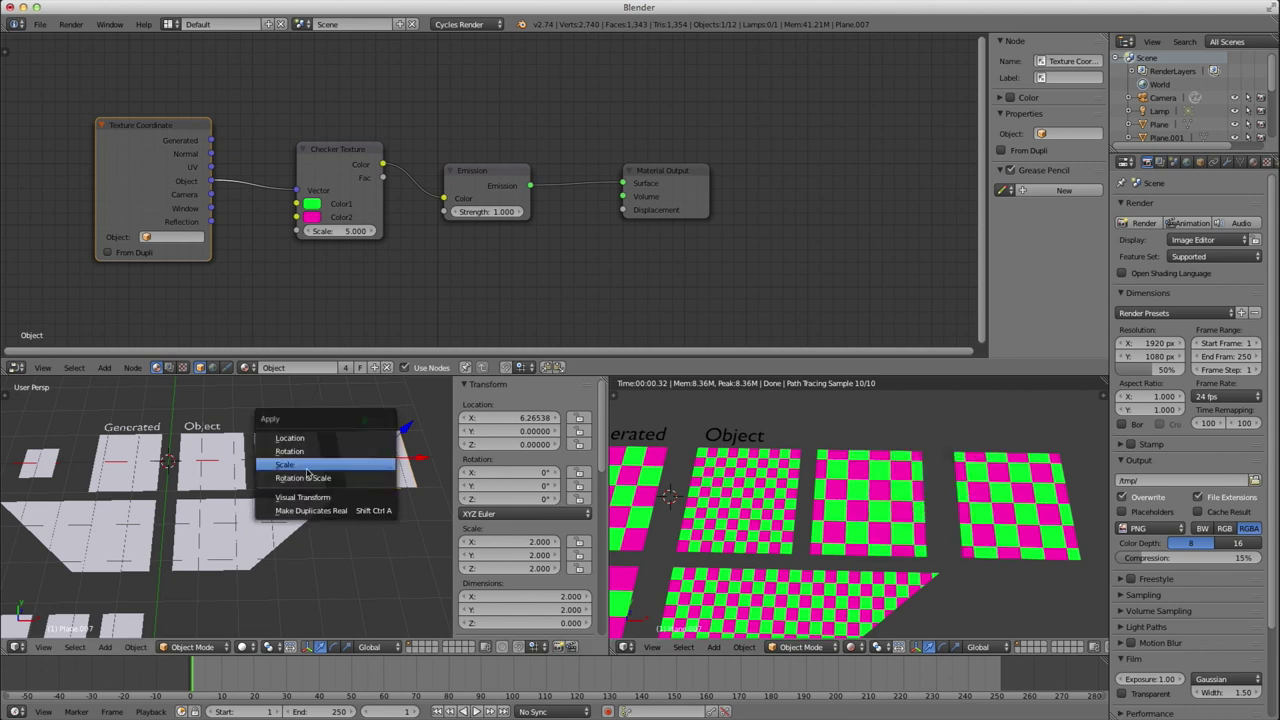
click(308, 468)
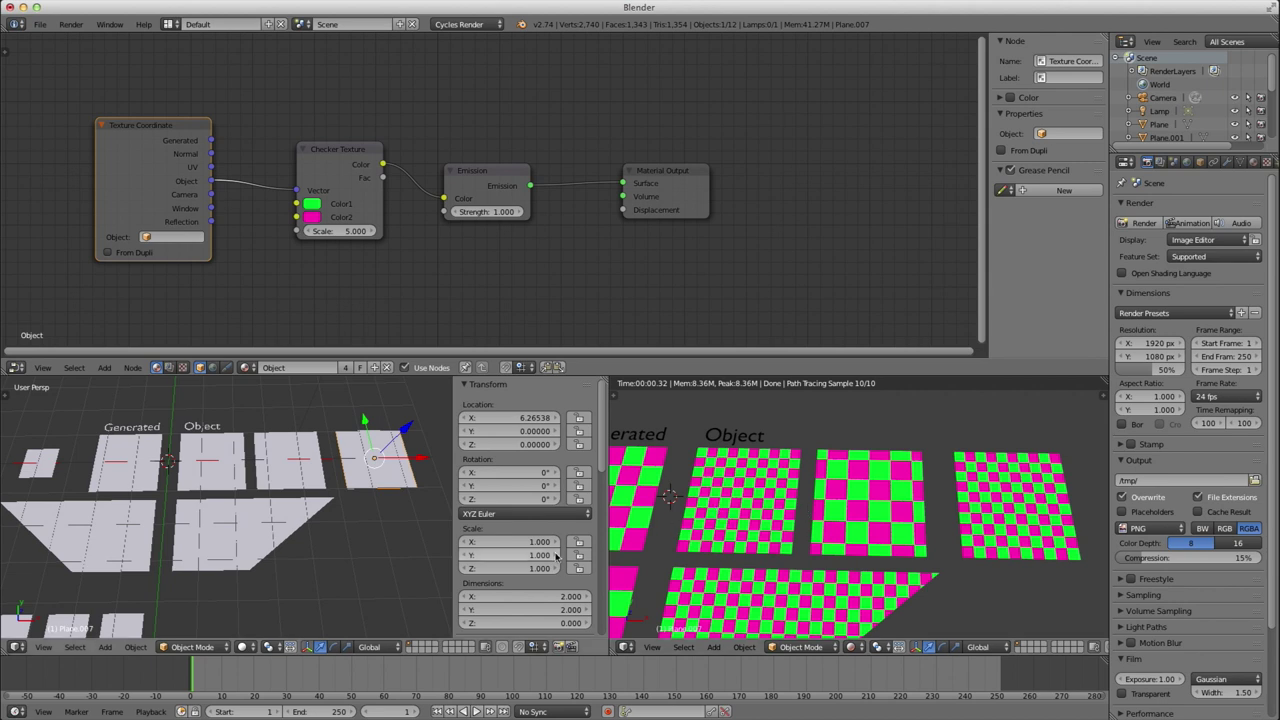
Step: Nudge the scaled plane right, then try halving its face to 0.5 and undo it
right_click(279, 456)
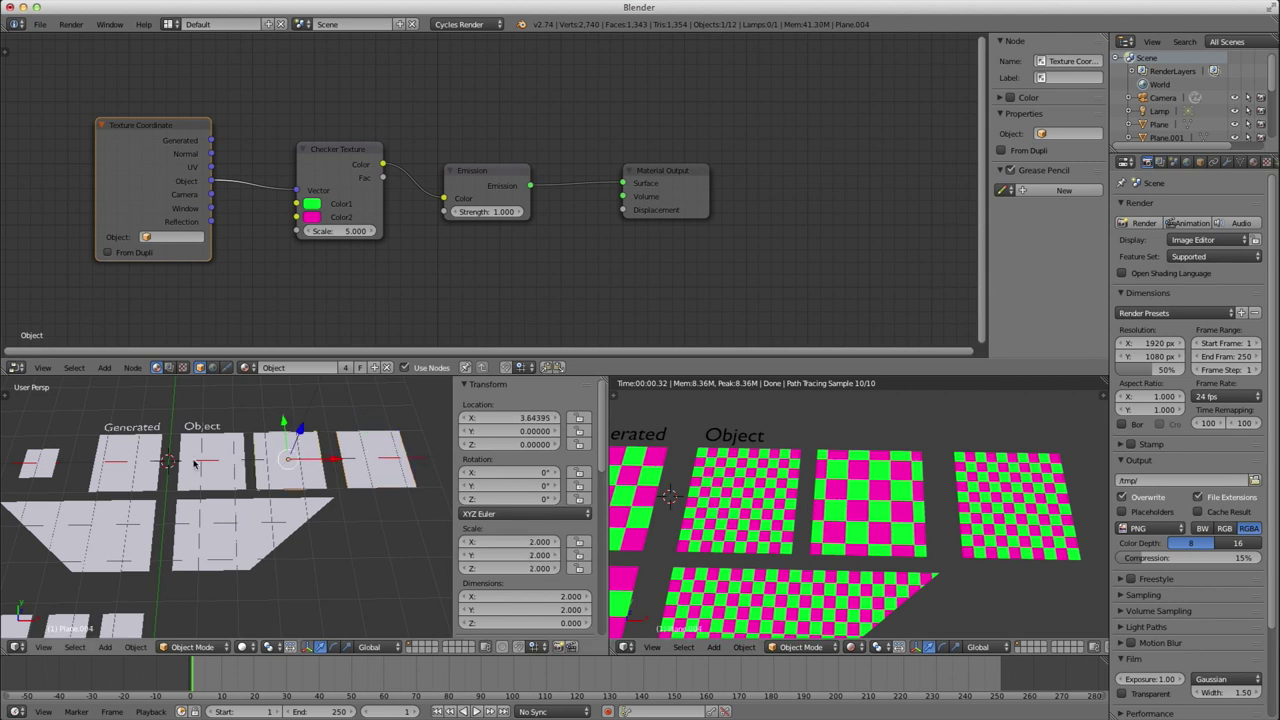
drag(331, 462, 337, 462)
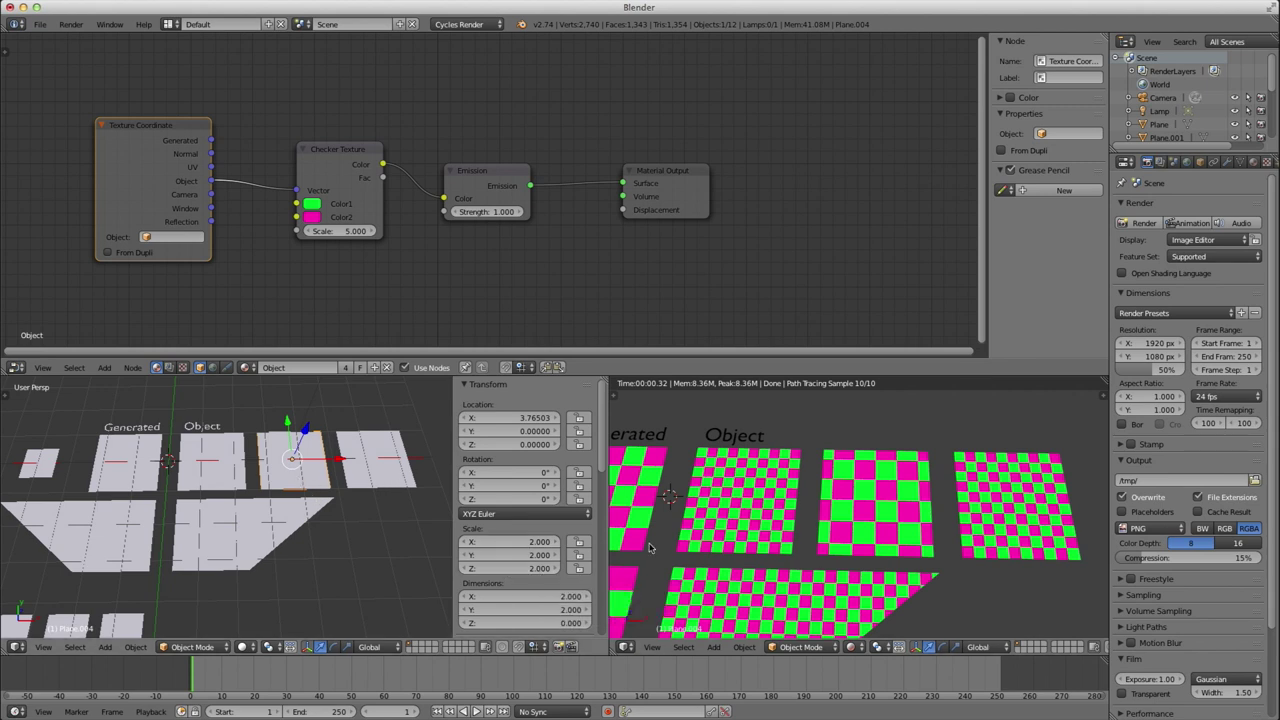
key(Tab)
text(s.5)
key(Return)
key(Tab)
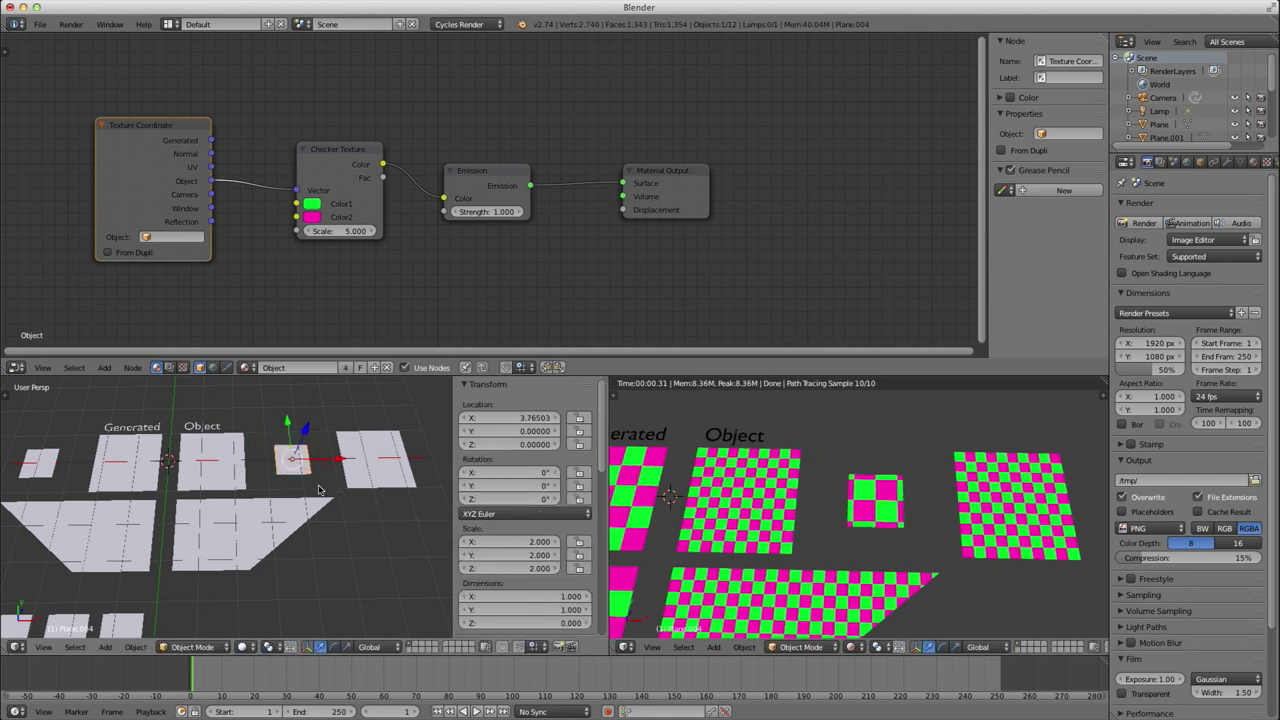
key(ctrl+z)
key(Tab)
Step: Delete the rightmost copy and duplicate the scaled plane rightwards along X again
right_click(360, 477)
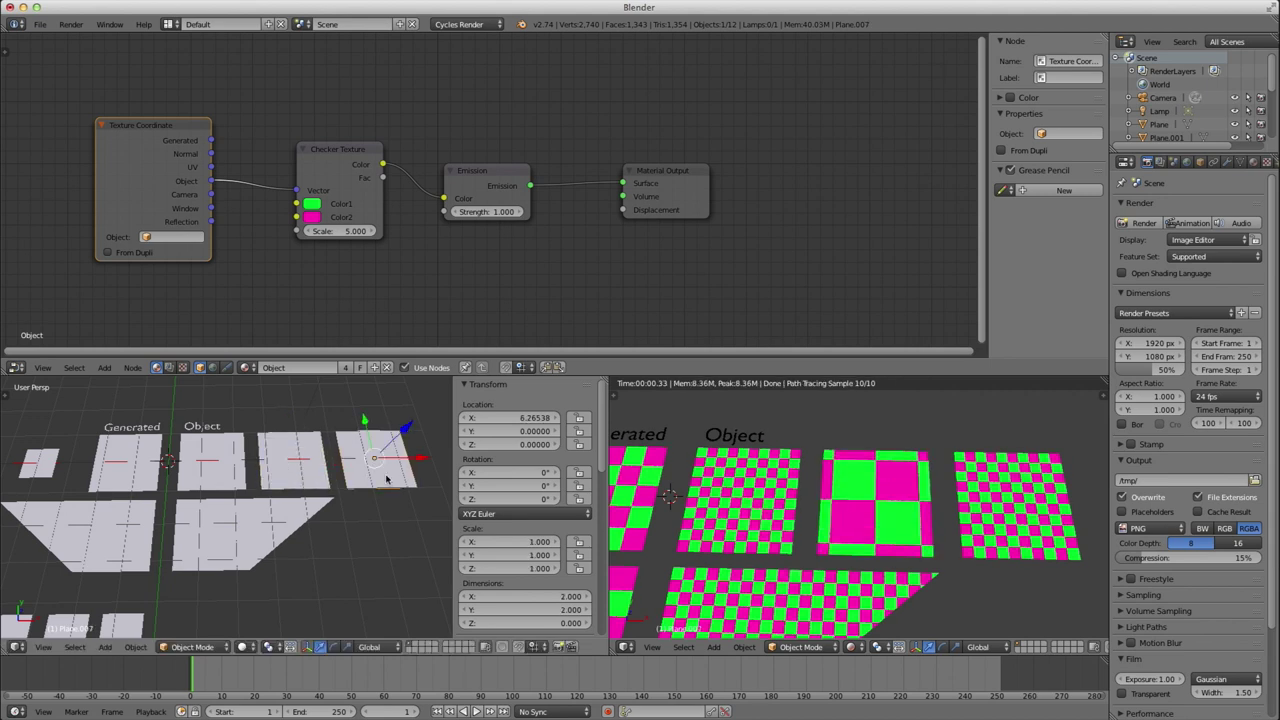
key(Delete)
right_click(350, 477)
key(shift+d)
key(x)
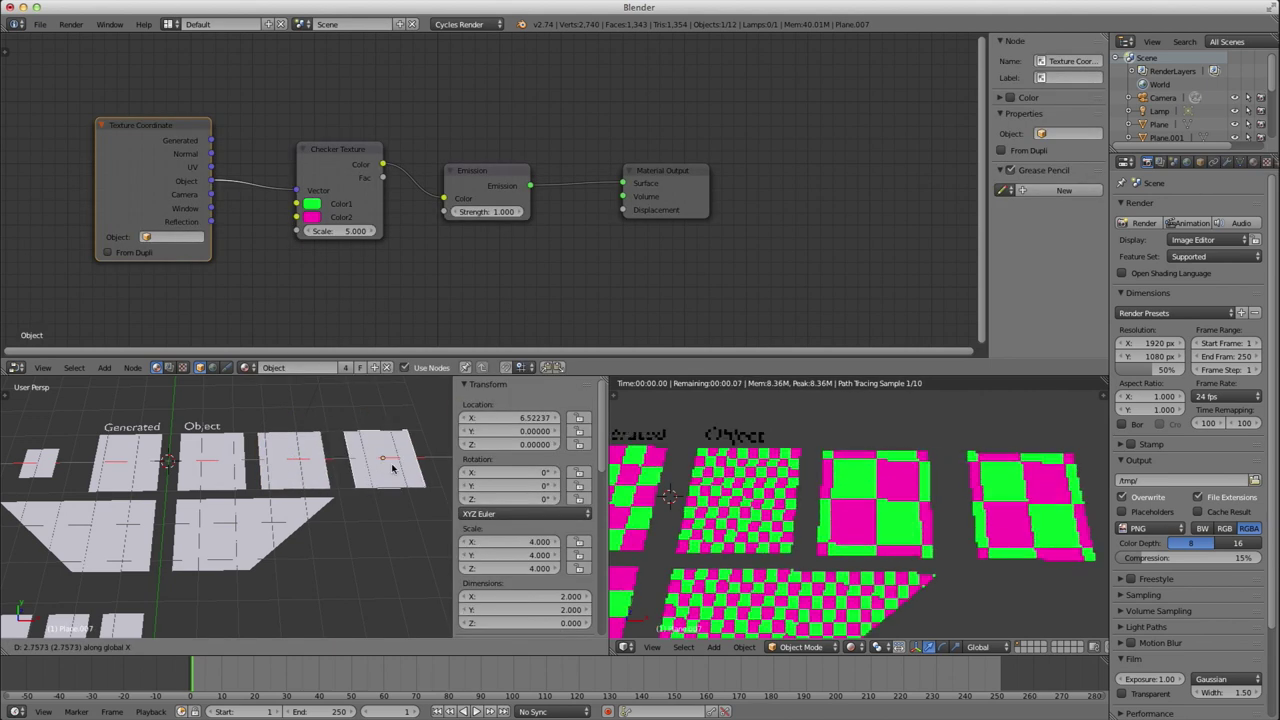
click(374, 459)
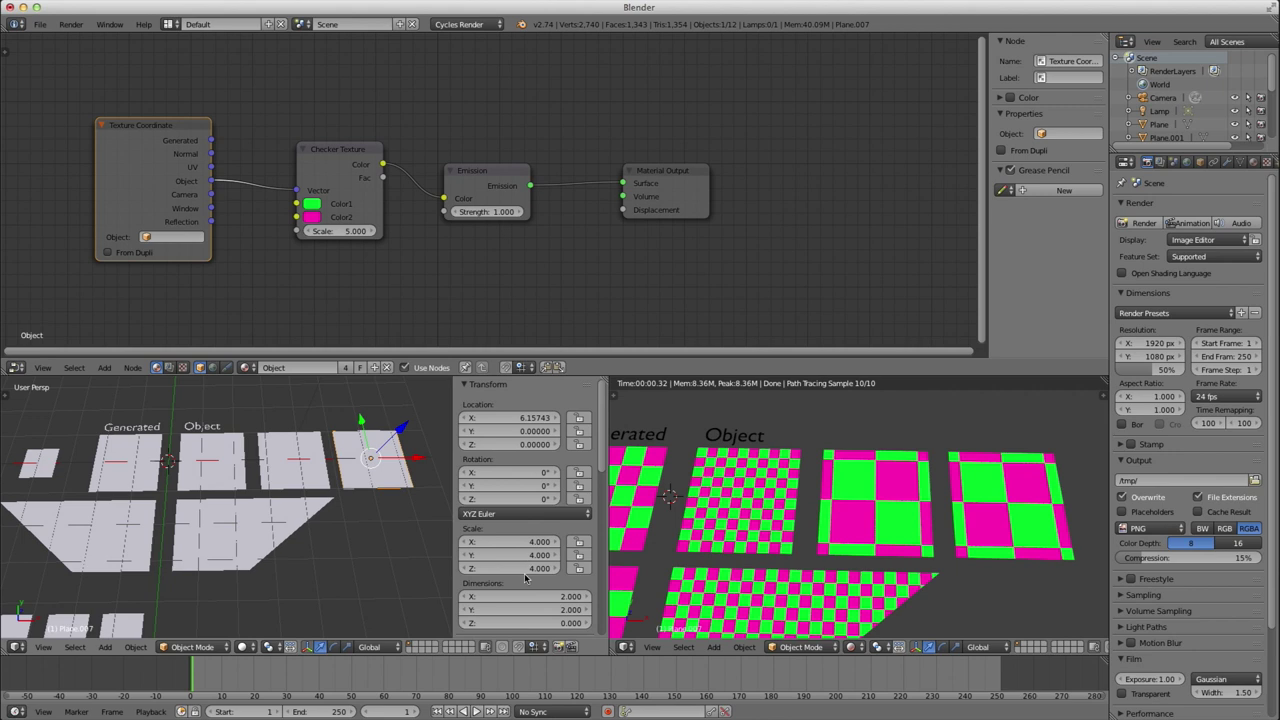
Step: Snap the 3D cursor to a corner vertex and move the rightmost plane's origin there
key(Tab)
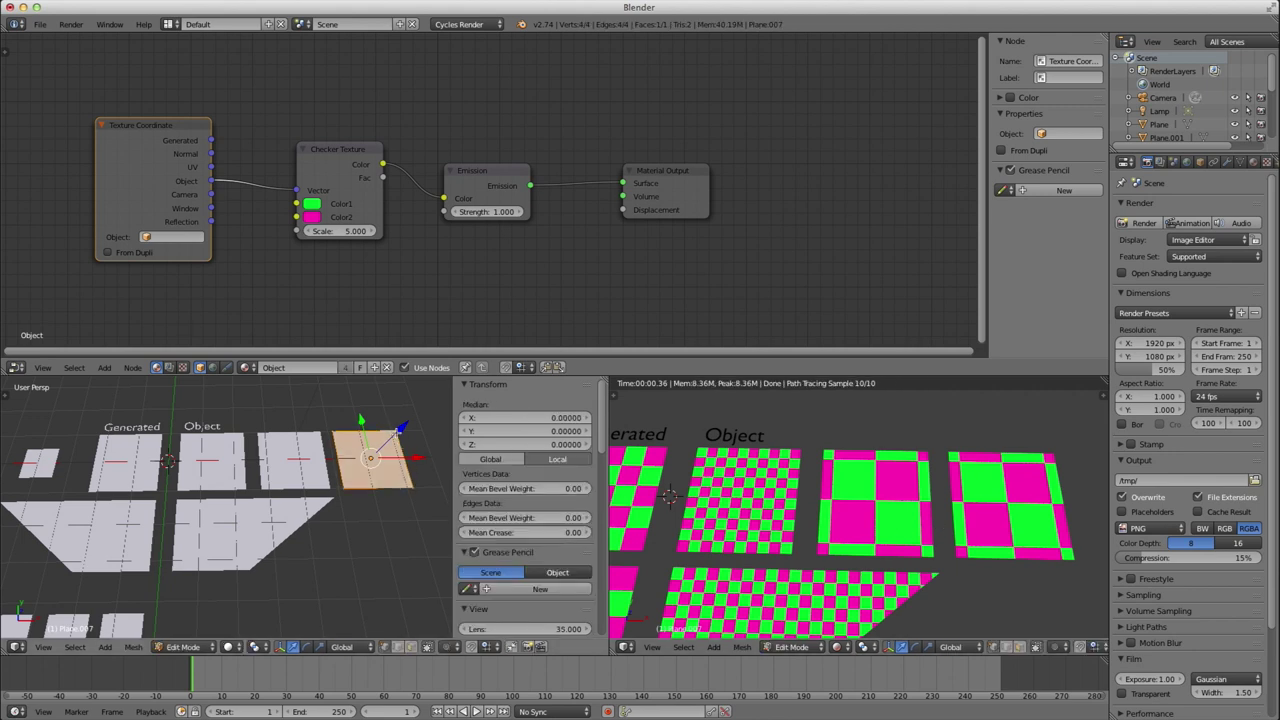
right_click(396, 432)
key(shift+s)
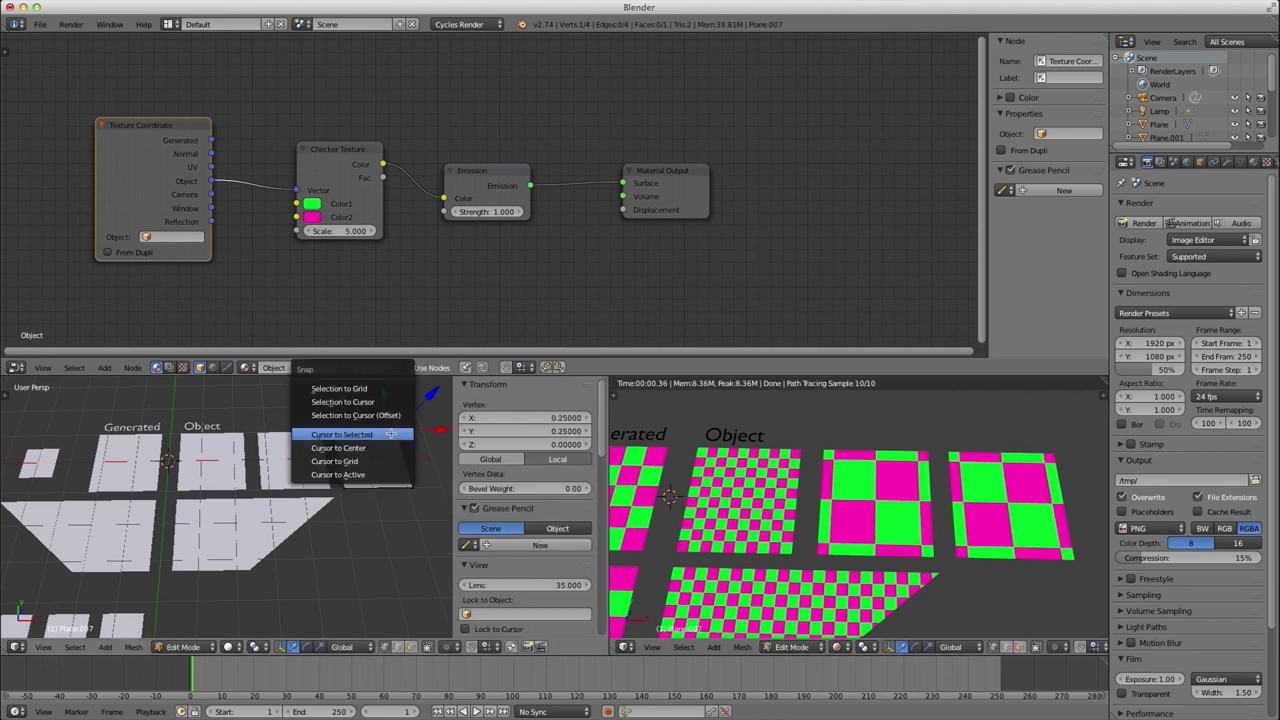
click(343, 435)
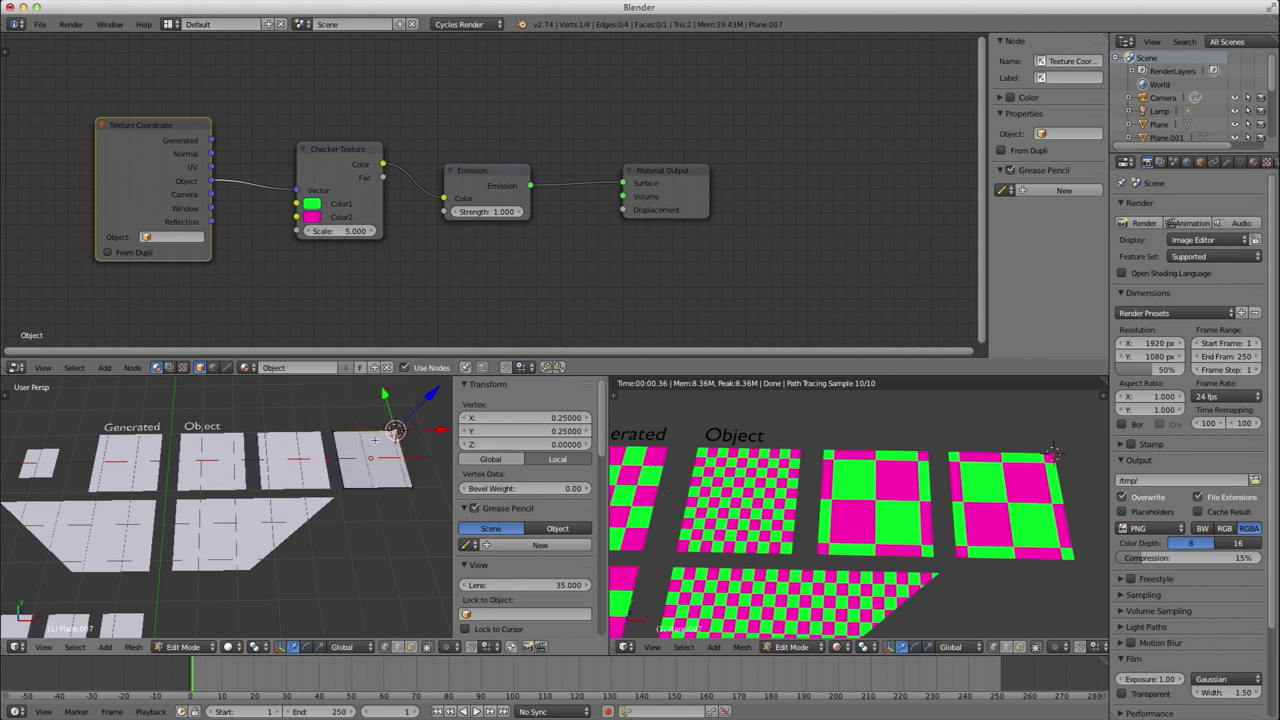
key(Tab)
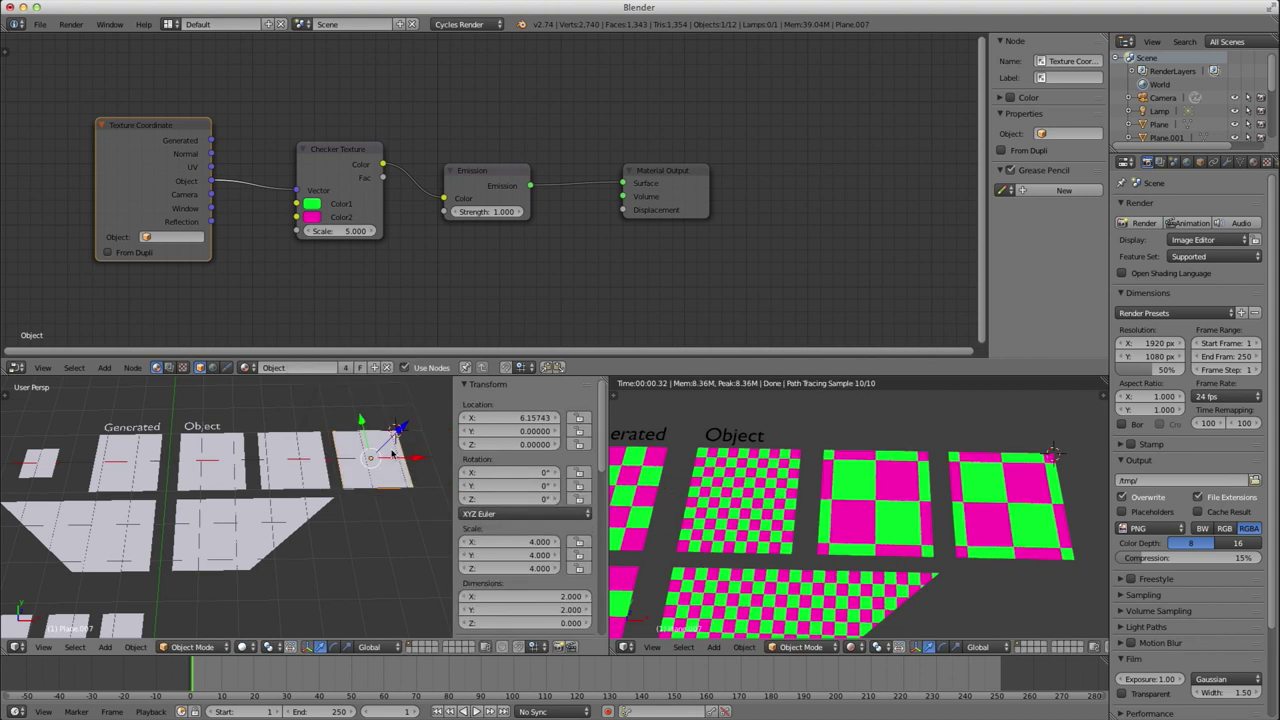
key(ctrl+shift+alt+c)
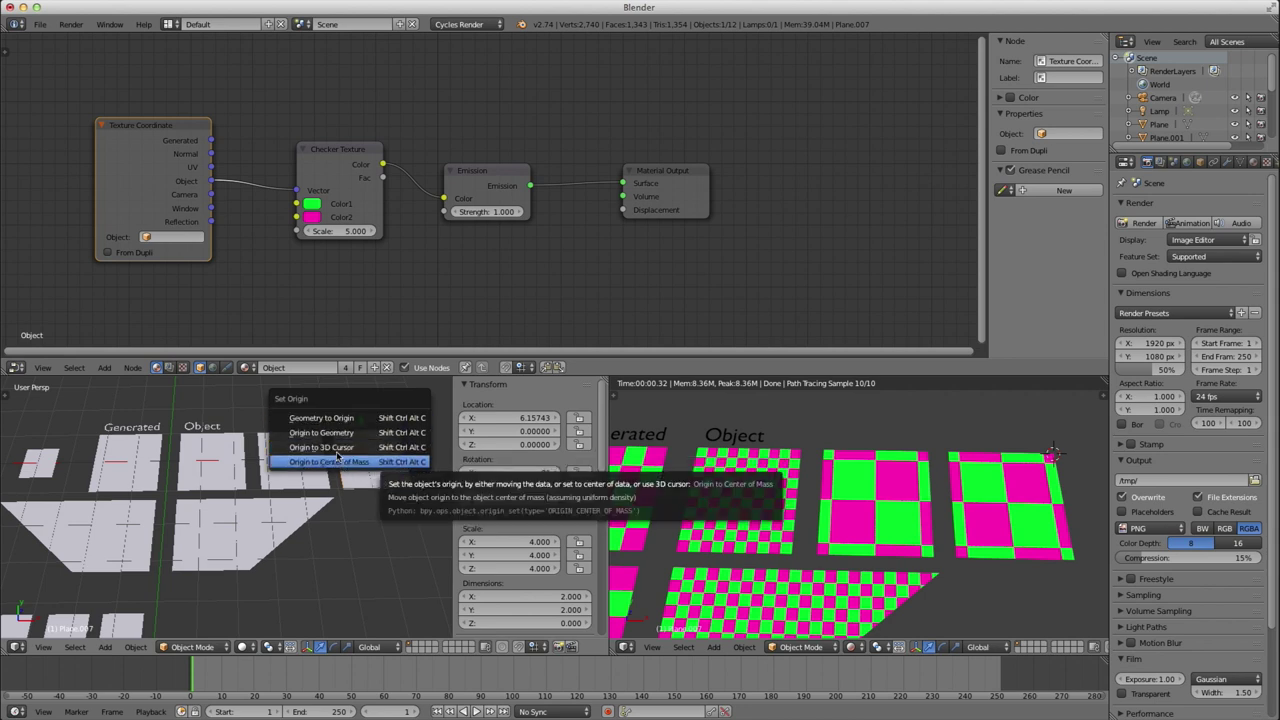
click(360, 447)
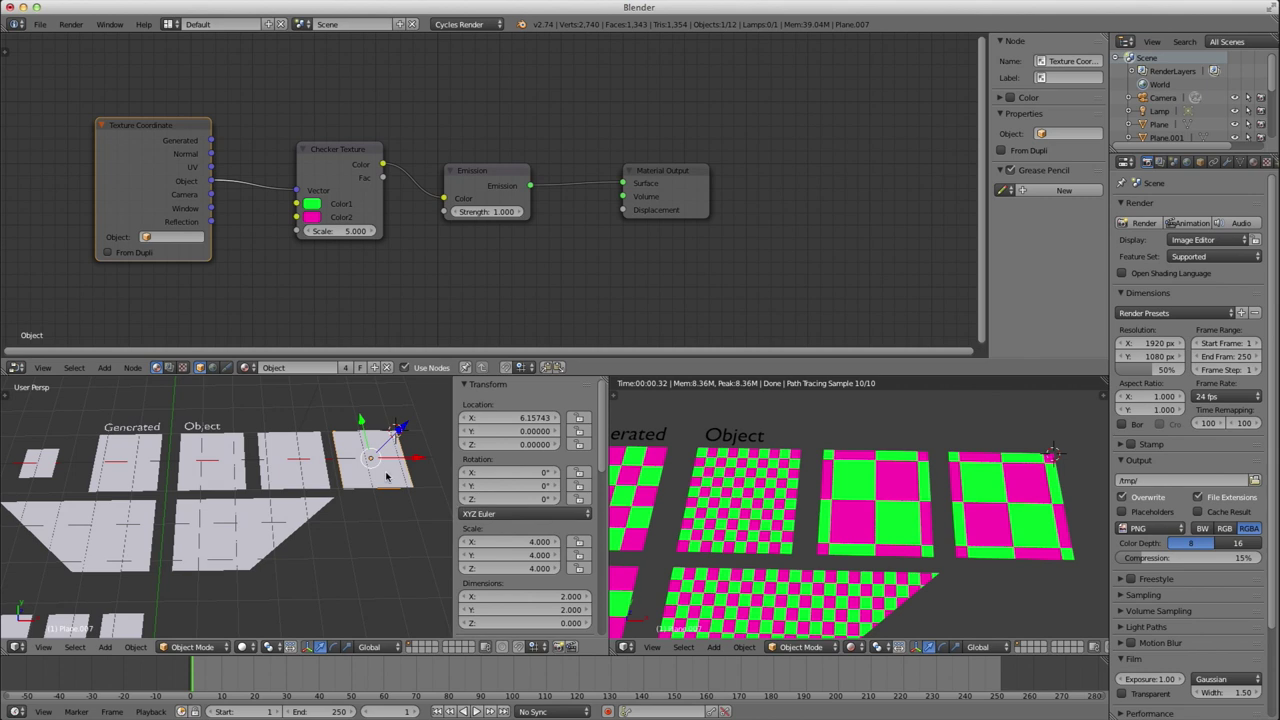
key(ctrl+shift+alt+c)
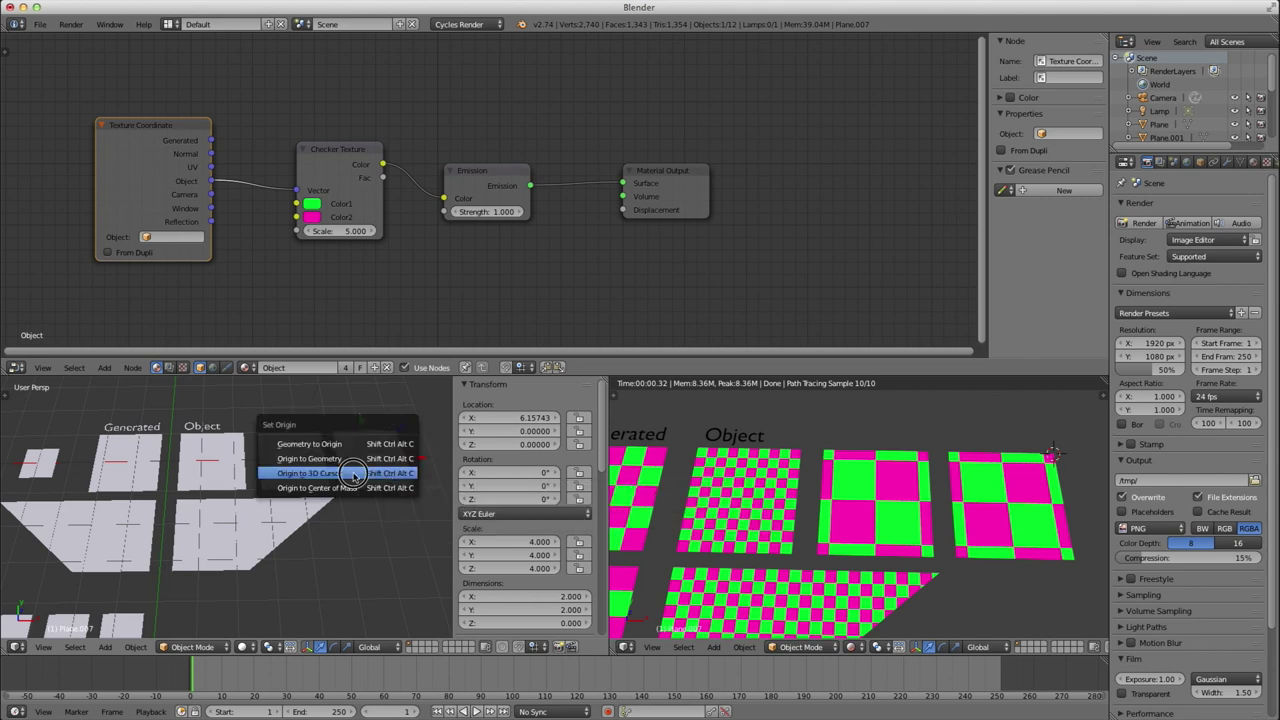
click(353, 477)
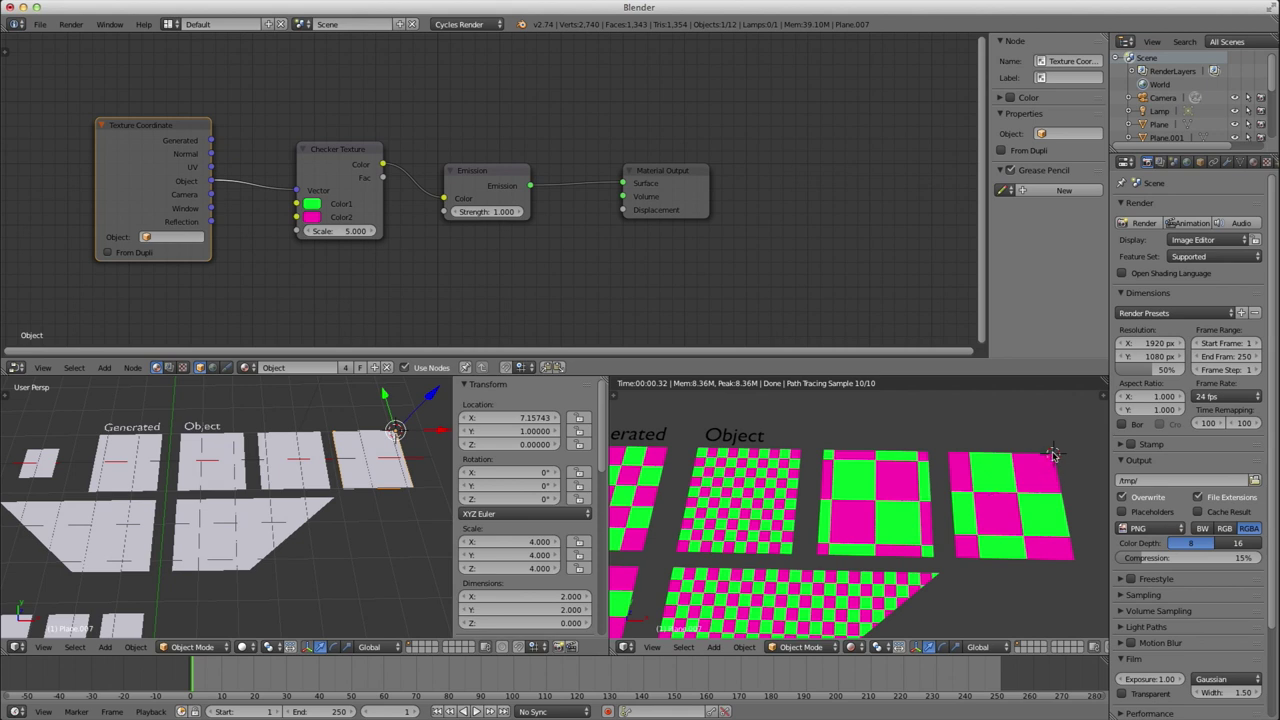
right_click(878, 505)
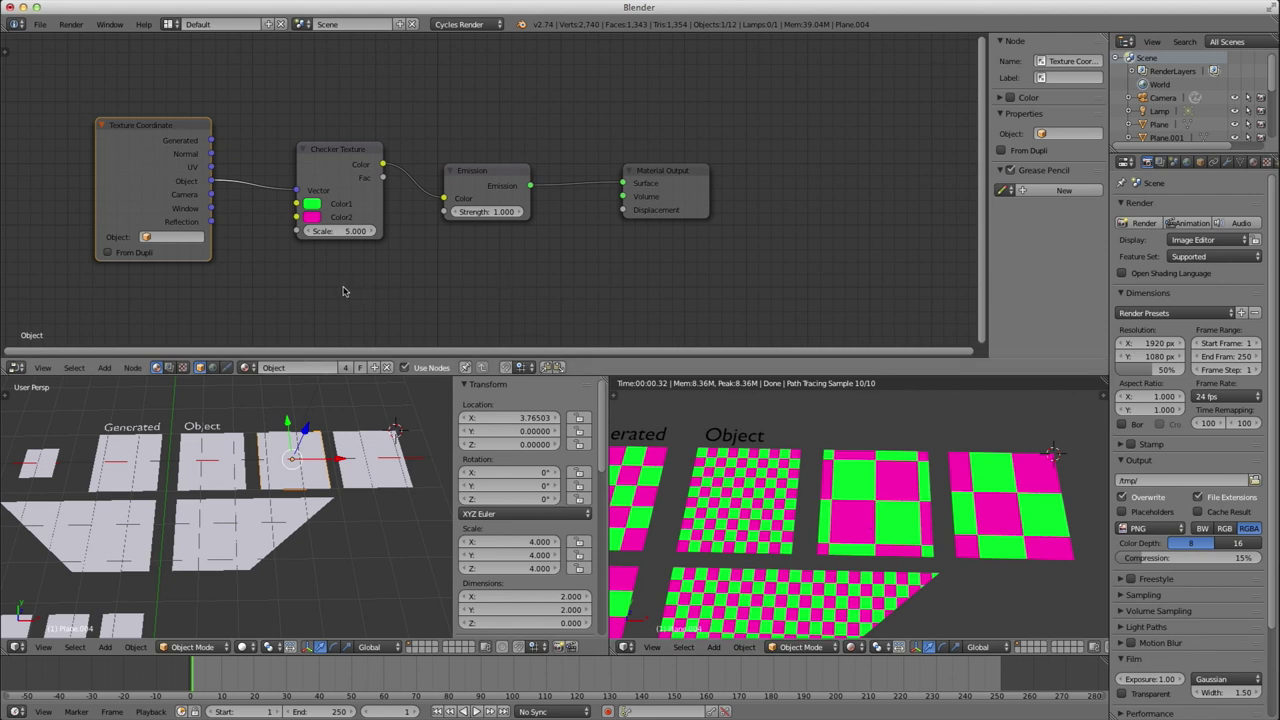
Step: Add a Gradient Texture node and set its type to Spherical
key(shift+a)
mouse_move(344, 290)
click(429, 277)
middle_drag(369, 291, 346, 237)
scroll(325, 242, down, 1)
key(shift+a)
mouse_move(311, 245)
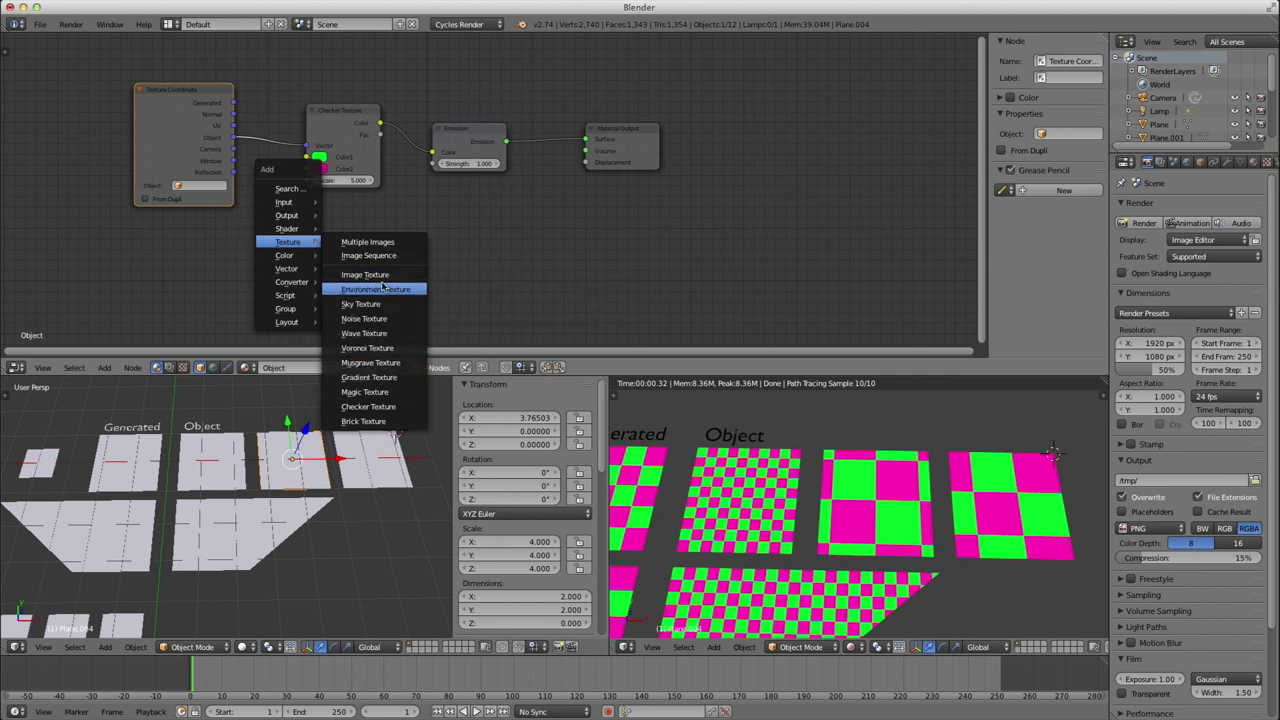
click(369, 377)
click(319, 222)
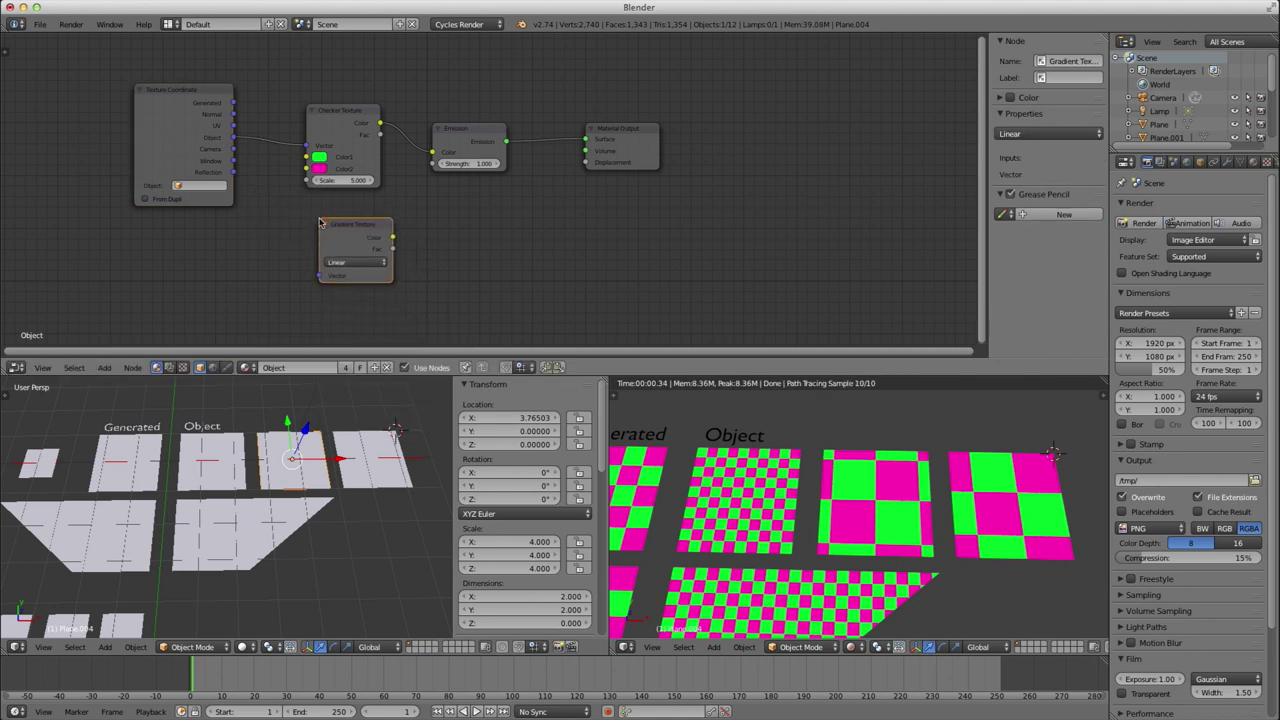
click(352, 262)
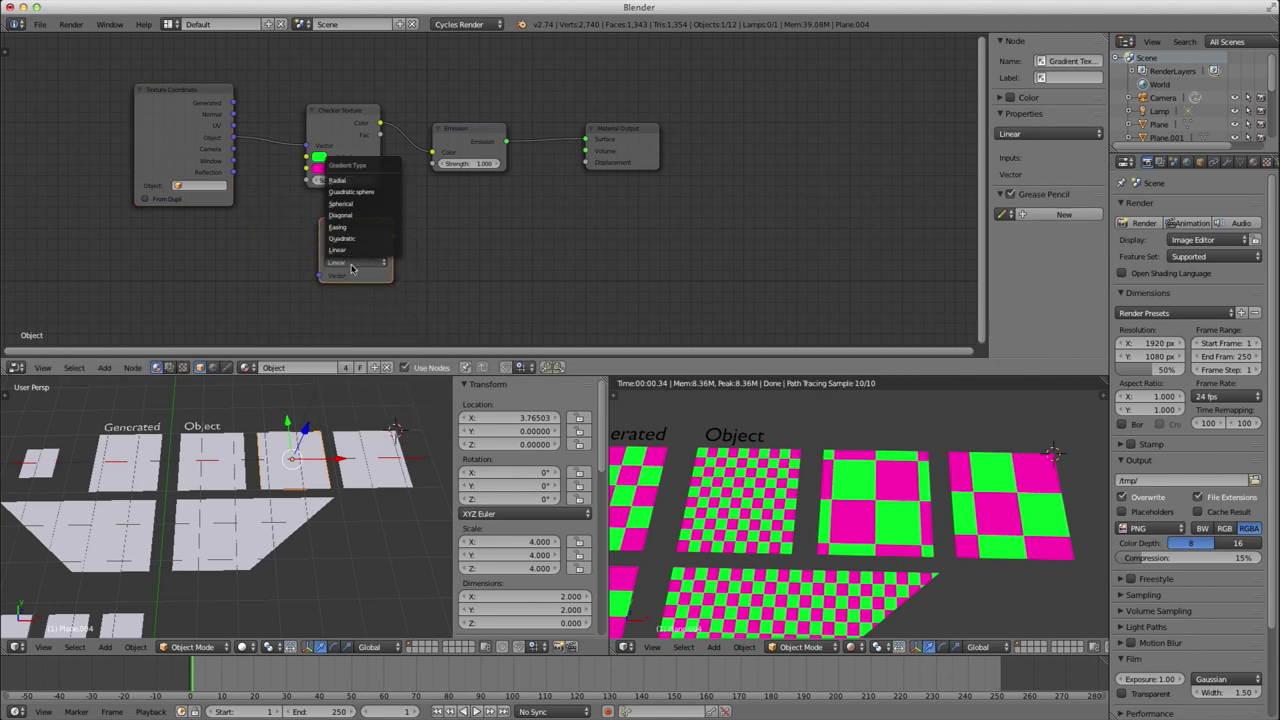
click(345, 203)
Step: Make room and wire Object coordinates into the gradient and its colour into Emission
drag(636, 149, 688, 148)
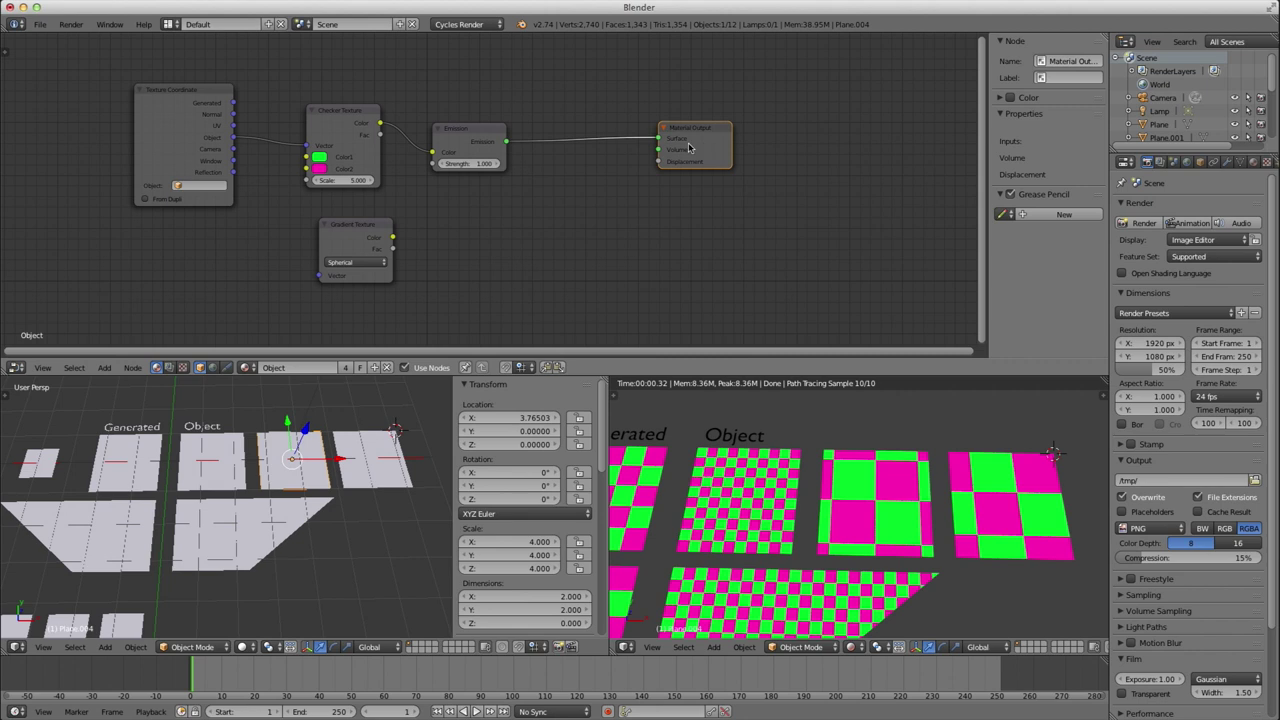
drag(473, 145, 530, 145)
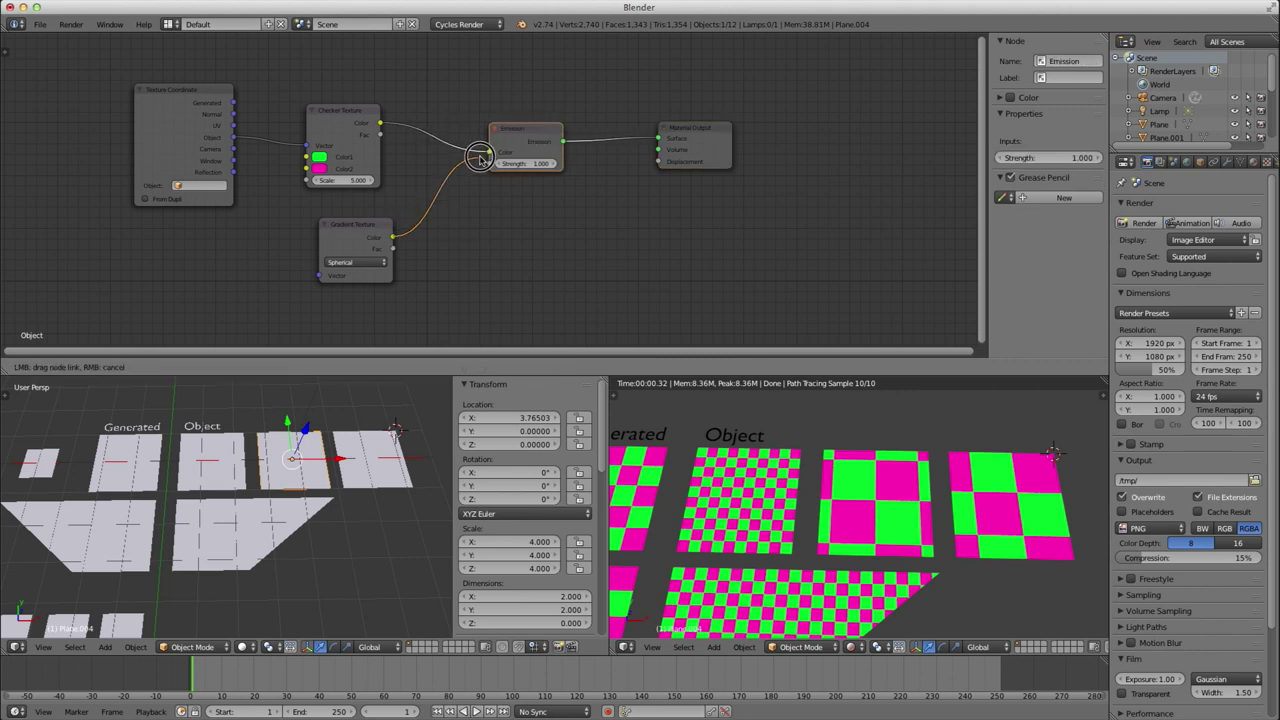
drag(480, 160, 489, 153)
drag(233, 137, 321, 276)
Step: Insert a Greater Than Math node, threshold 0.840, between the gradient and Emission
key(shift+a)
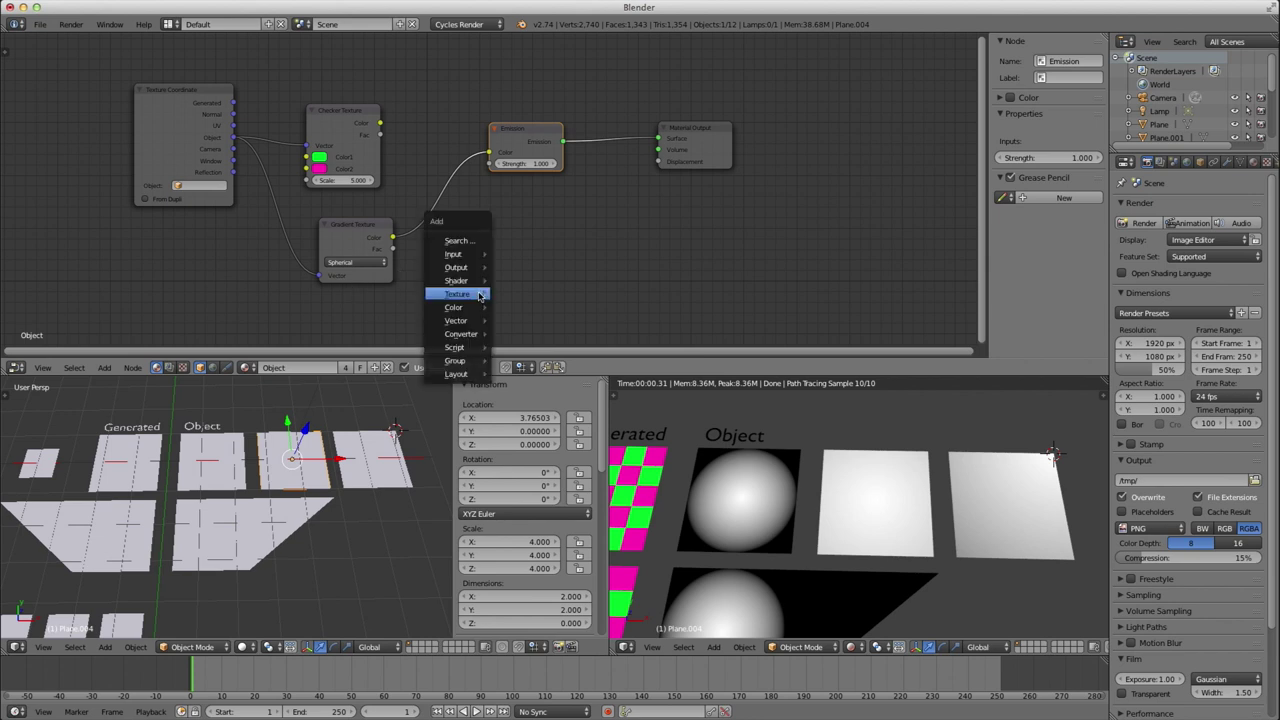
mouse_move(463, 334)
click(518, 334)
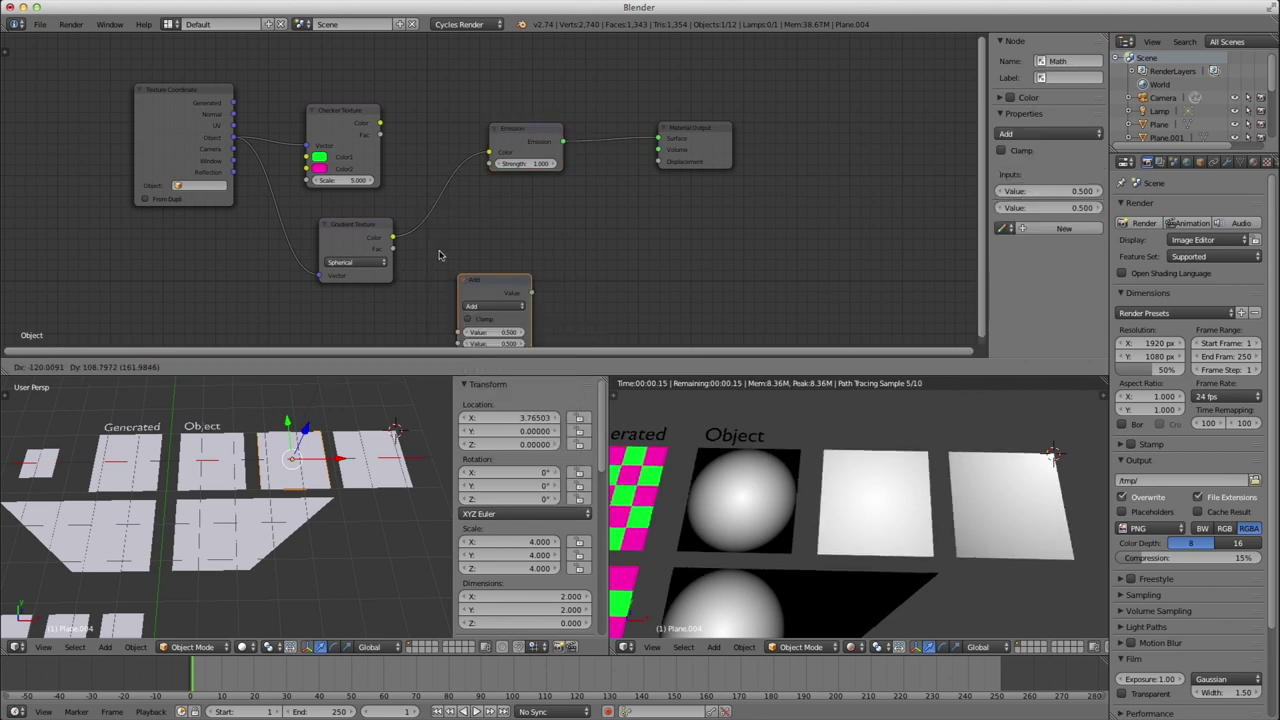
click(440, 240)
click(436, 232)
click(436, 429)
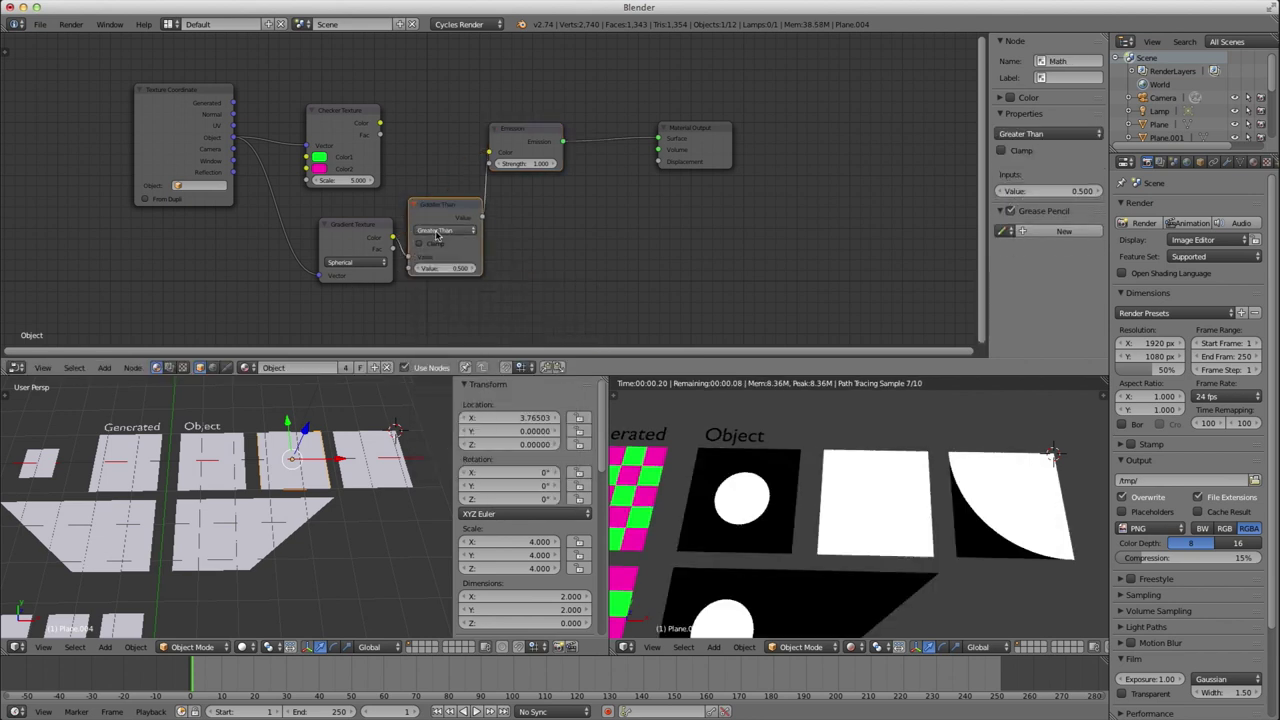
mouse_move(446, 268)
mouse_down()
mouse_move(435, 268)
mouse_move(470, 268)
mouse_up()
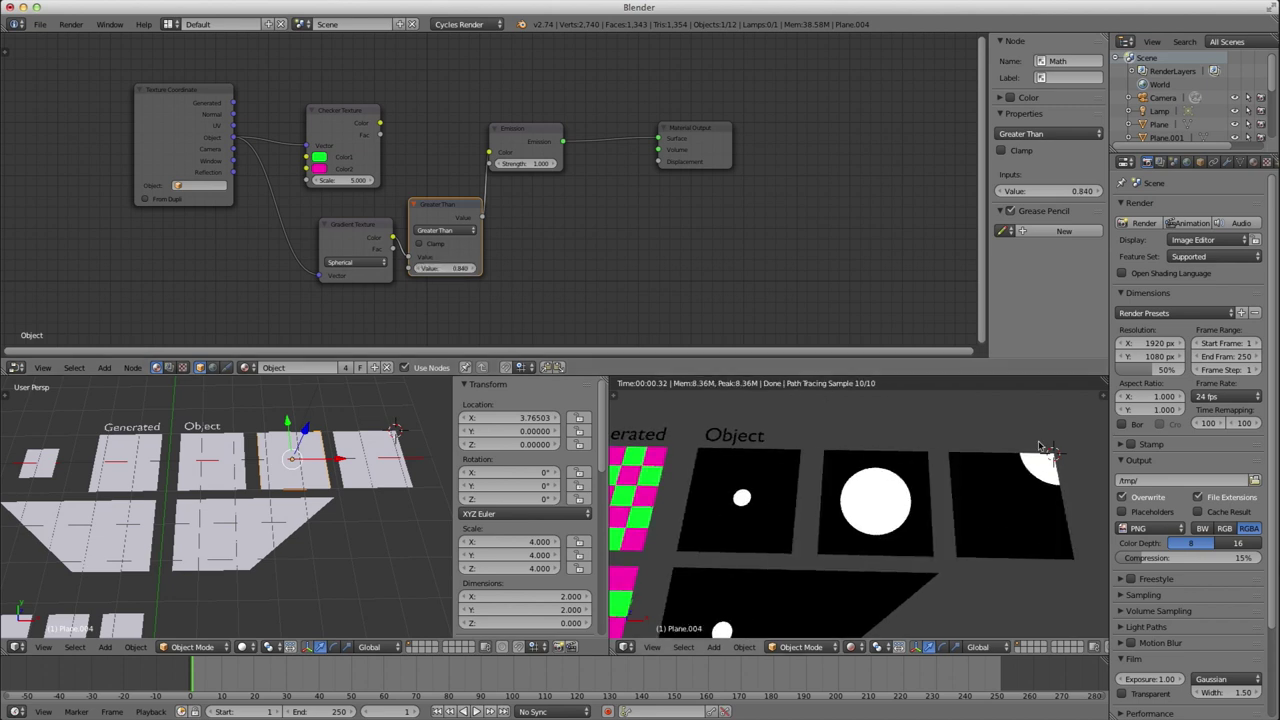
Step: Pan and rotate the rendered view to inspect every plane, selecting Plane.007
scroll(918, 523, down, 3)
shift+middle_drag(868, 537, 895, 505)
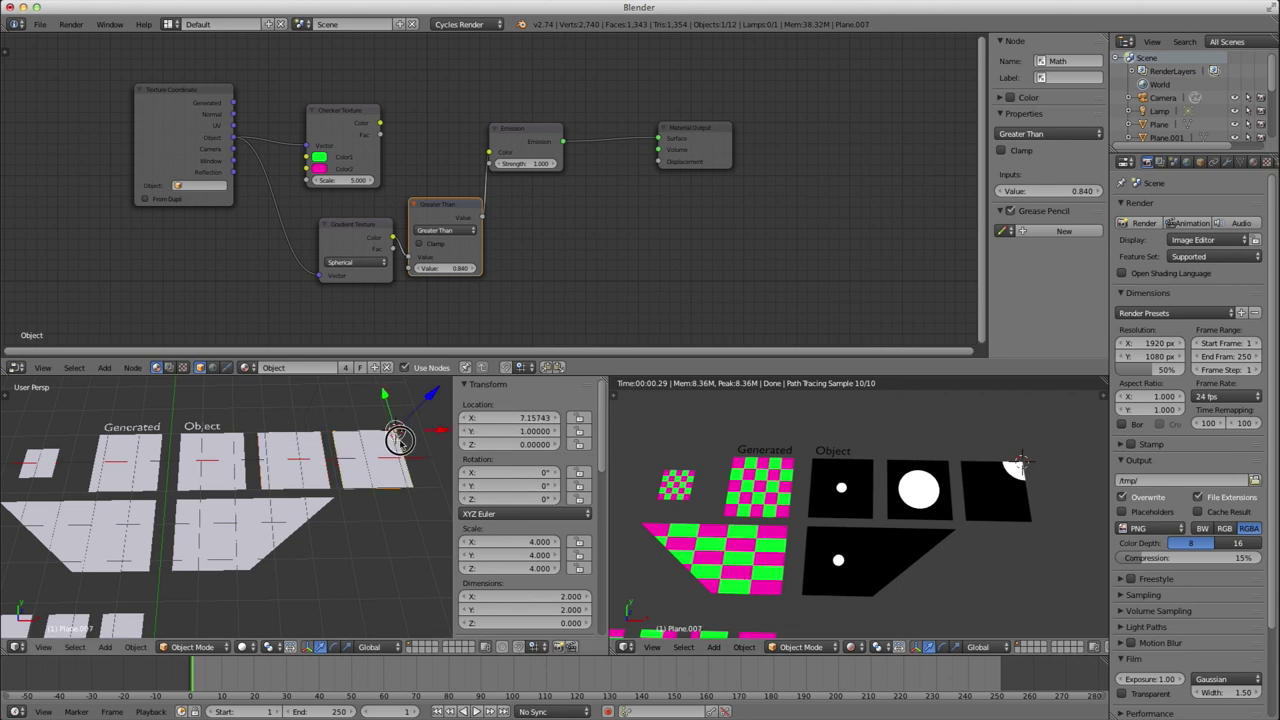
right_click(371, 470)
scroll(371, 470, up, 4)
middle_drag(371, 470, 229, 543)
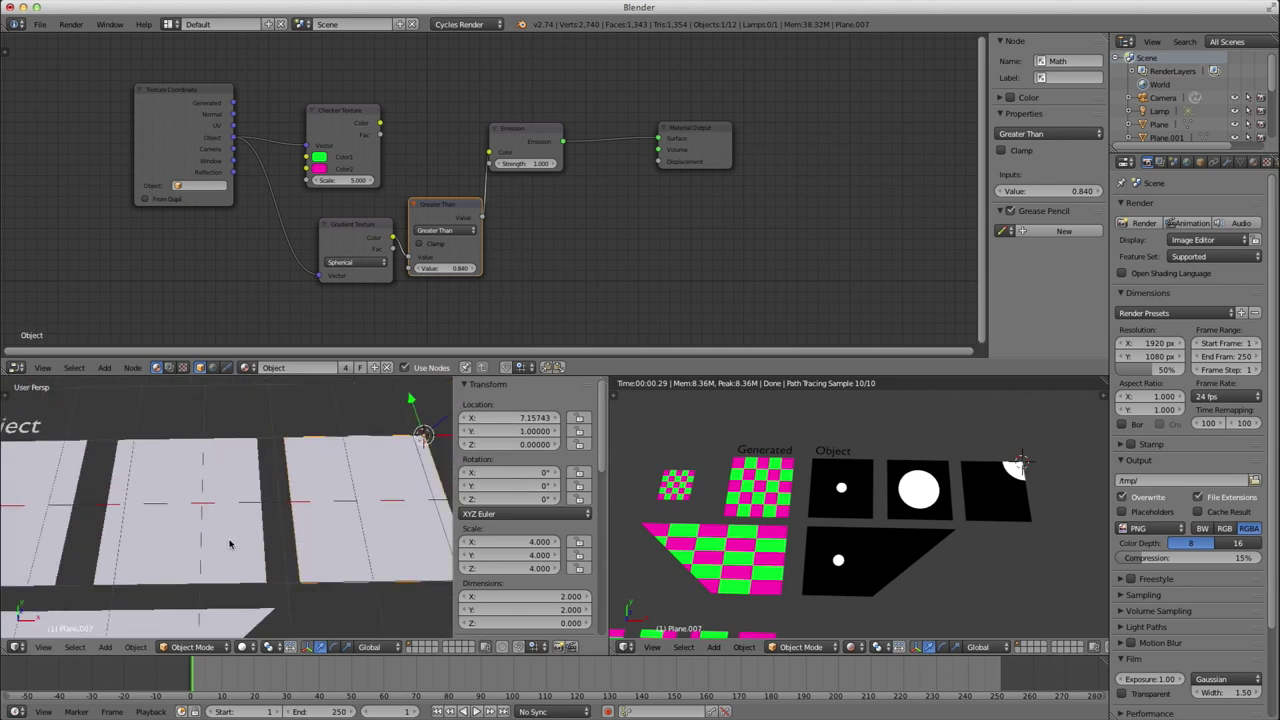
Step: Place the 3D cursor in empty space, hide the manipulator, and end with Plane.004 selected
click(280, 408)
key(ctrl+space)
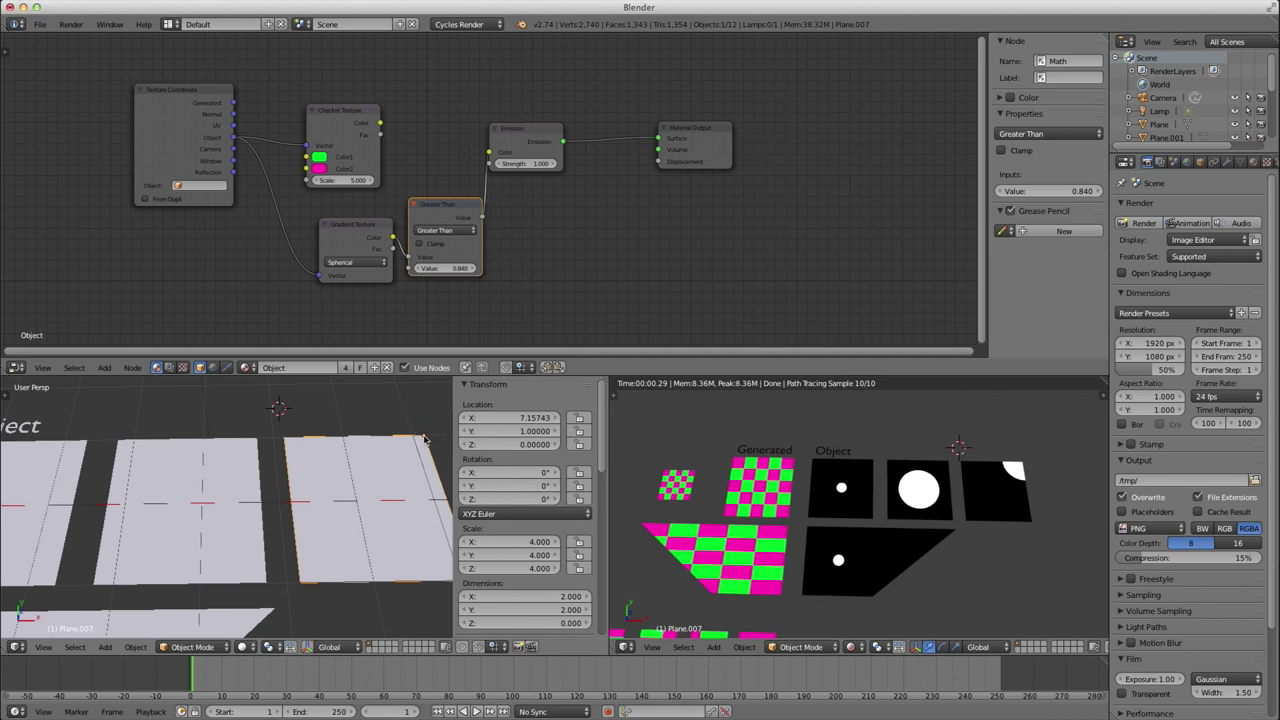
right_click(196, 505)
right_click(388, 505)
right_click(263, 516)
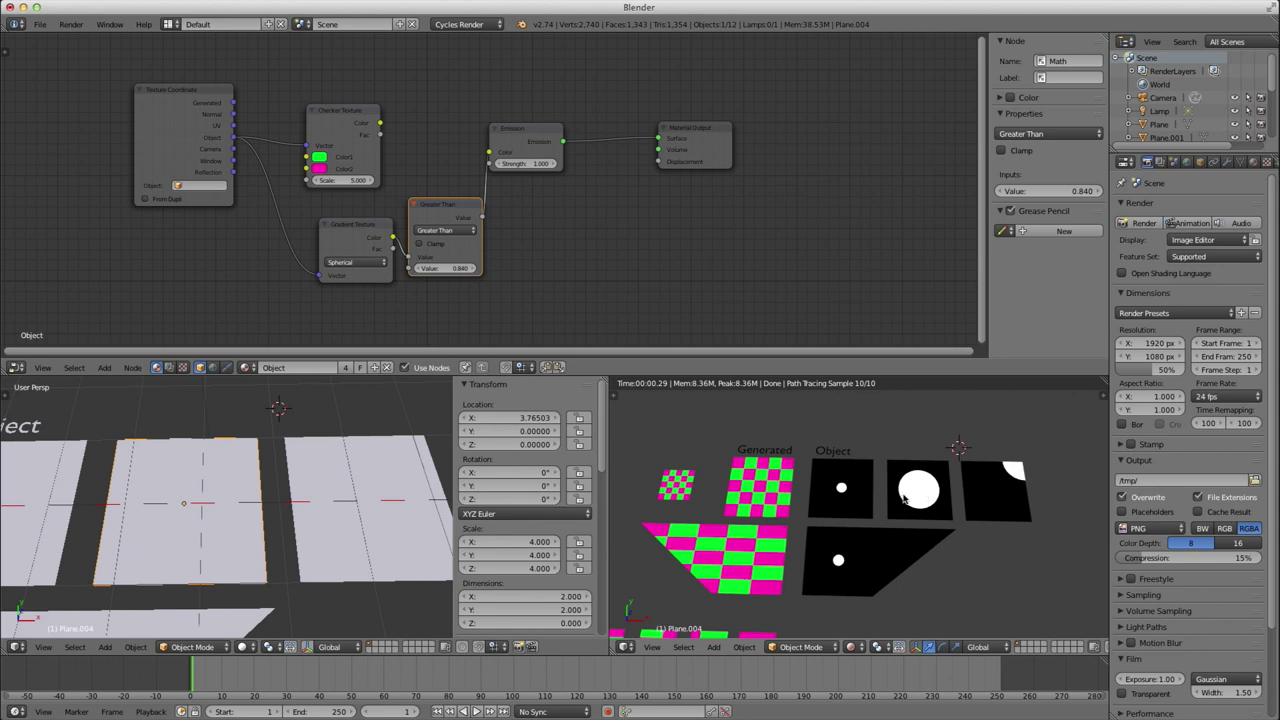
Step: Insert a Mix node blending the Checker Texture with the circle mask, moving Emission after it
ctrl+alt+right_drag(381, 162, 453, 207)
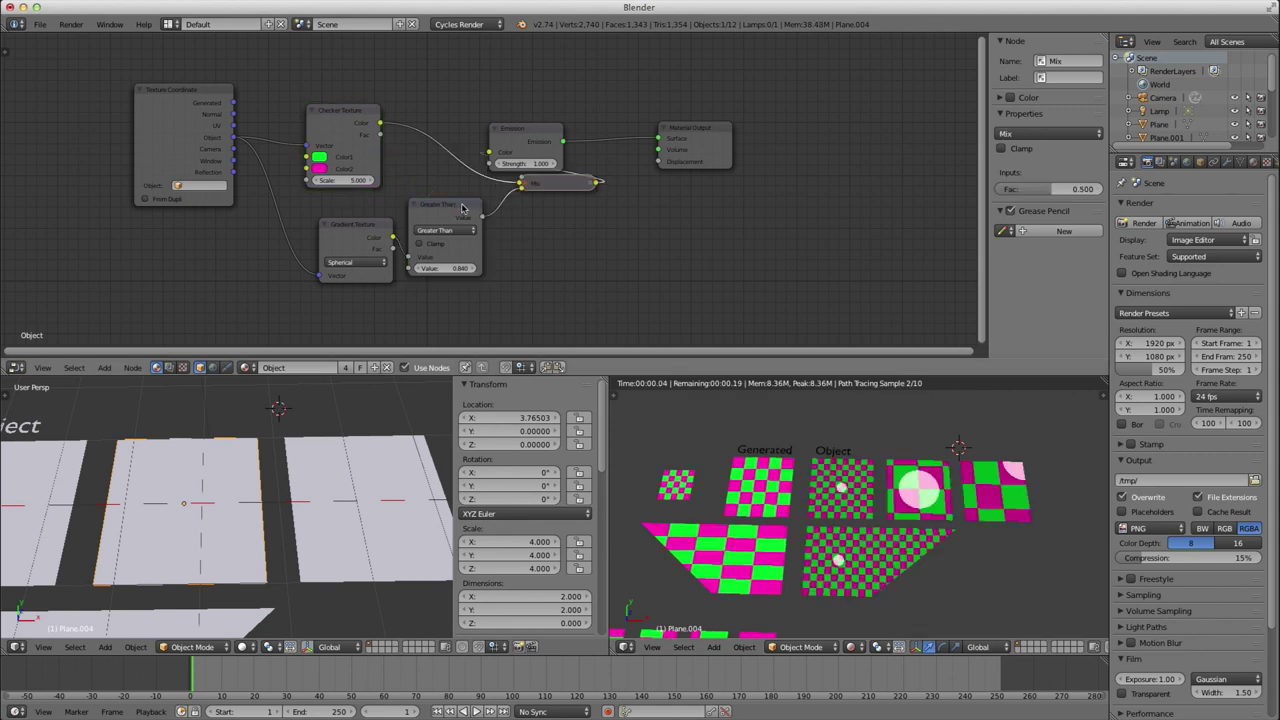
drag(533, 133, 672, 166)
click(795, 160)
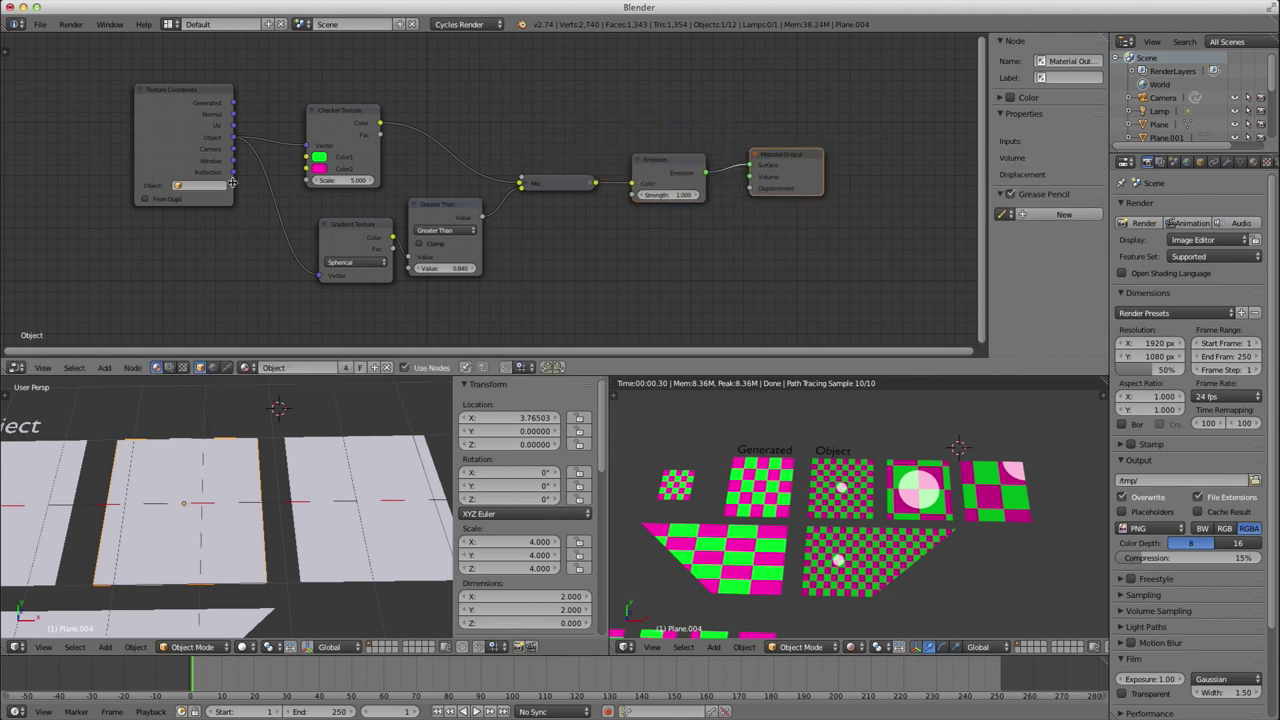
Step: Select the Generated-material plane and tilt the render toward a top-down view
right_click(762, 497)
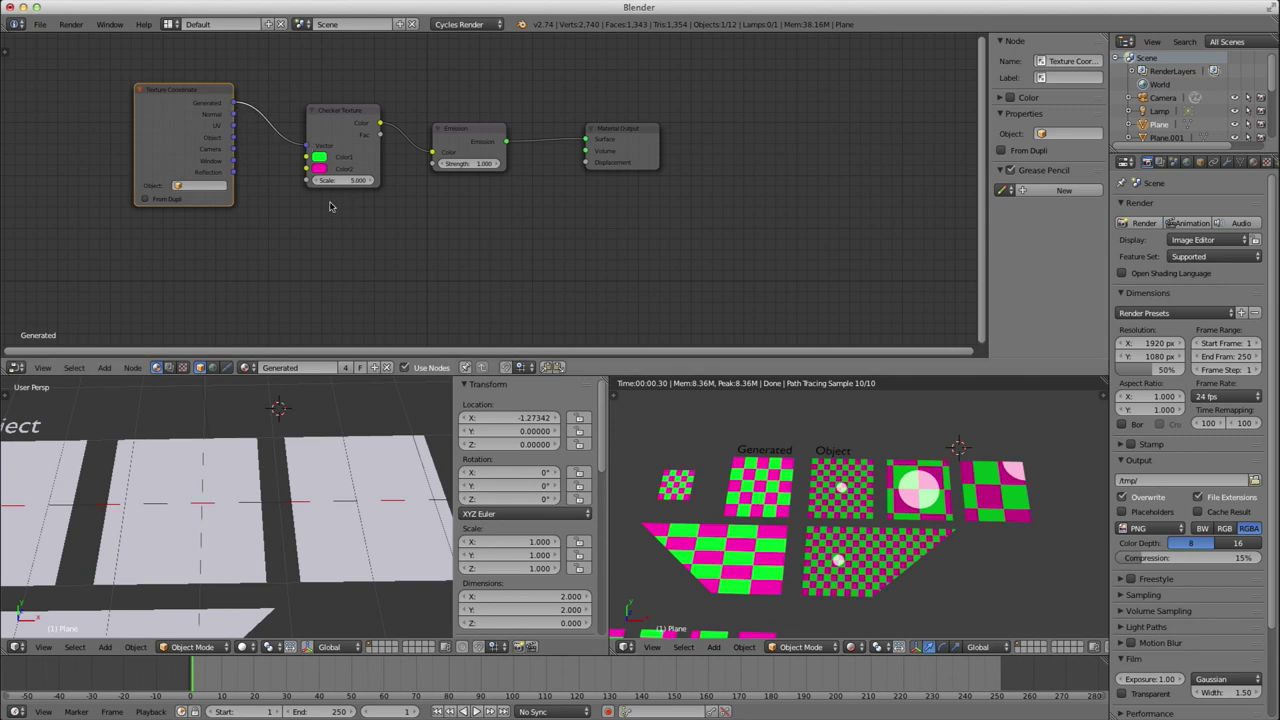
scroll(877, 517, down, 3)
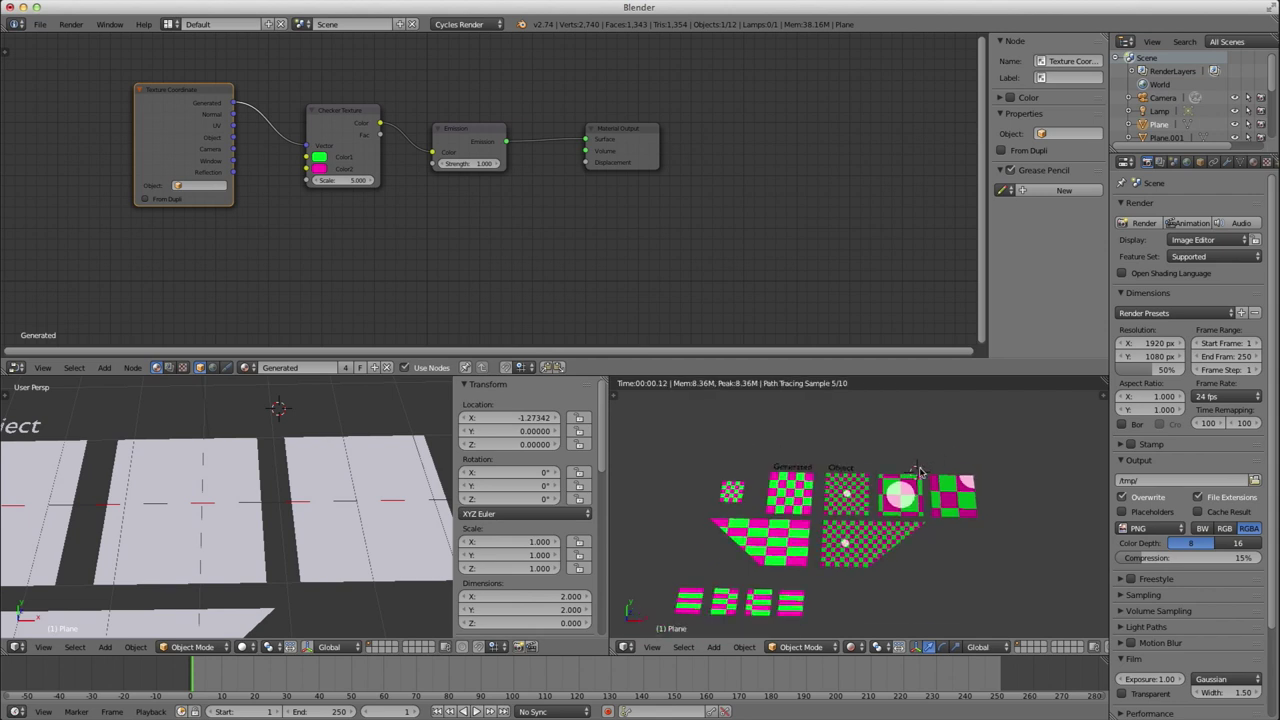
scroll(877, 517, up, 2)
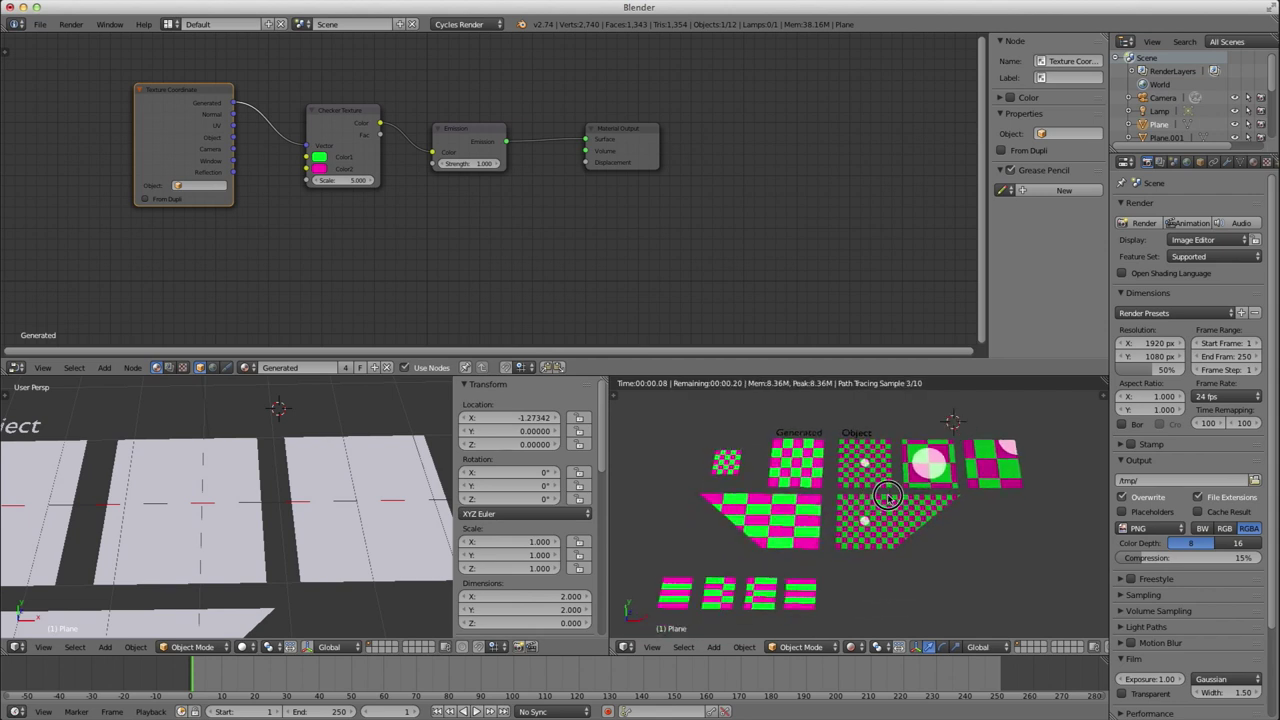
middle_drag(880, 497, 878, 503)
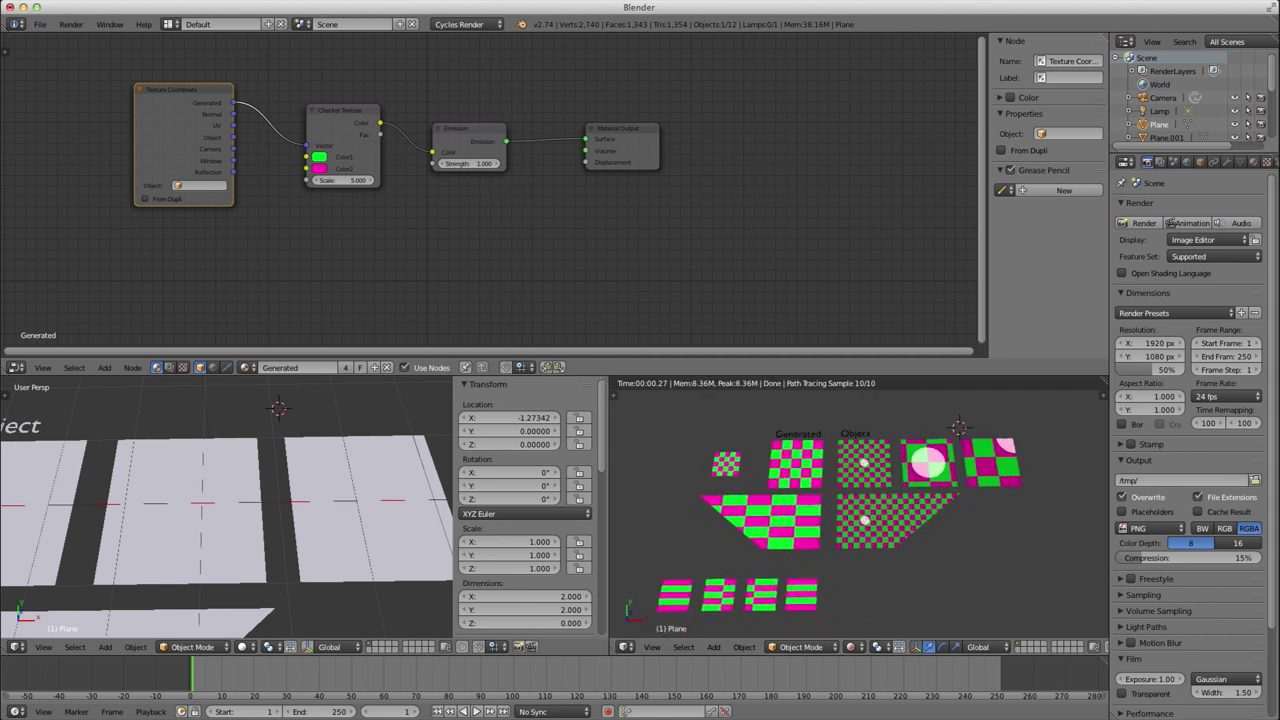